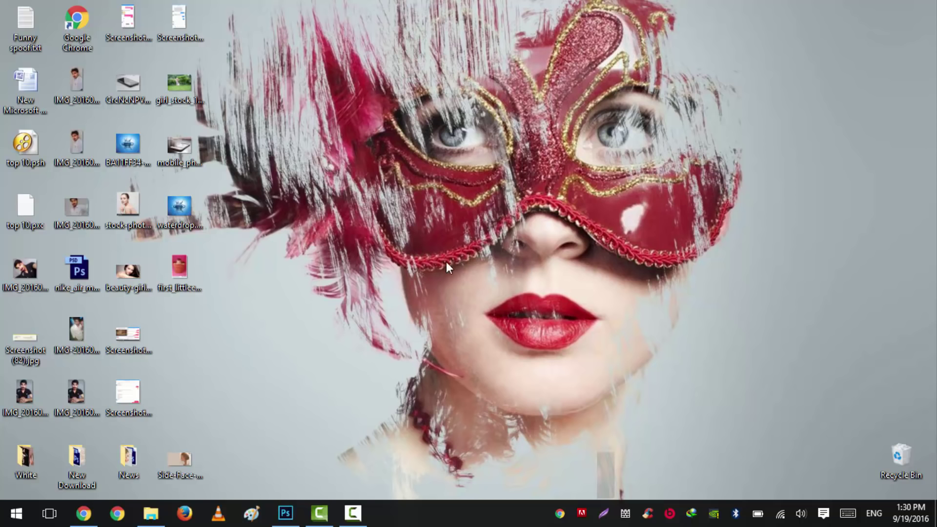
Switch to Photoshop and select the whole shoe in Background.png with the Quick Selection tool.
{"action": "left_click", "coordinate": [285, 512]}
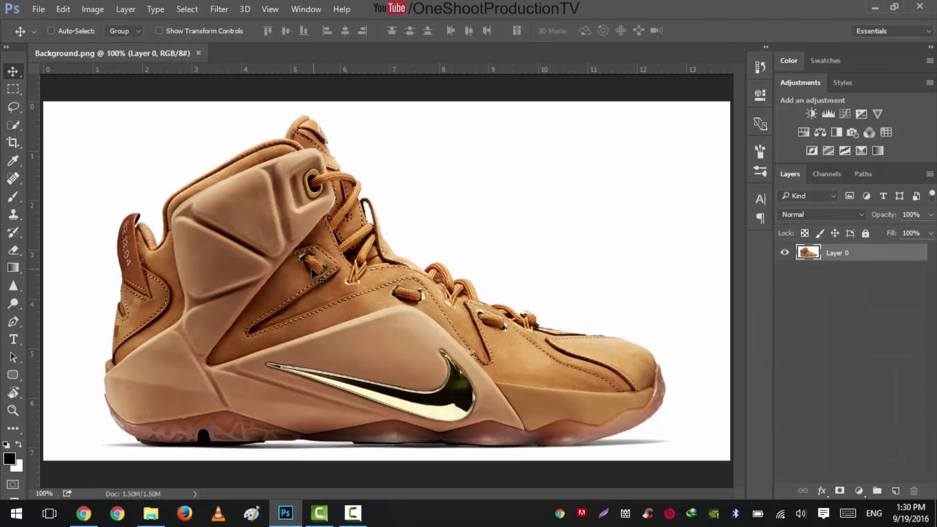
{"action": "left_click", "coordinate": [10, 128]}
{"action": "left_click", "coordinate": [63, 122]}
{"action": "mouse_move", "coordinate": [206, 242]}
{"action": "left_mouse_down"}
{"action": "mouse_move", "coordinate": [260, 288]}
{"action": "mouse_move", "coordinate": [424, 317]}
{"action": "mouse_move", "coordinate": [370, 292]}
{"action": "mouse_move", "coordinate": [298, 199]}
{"action": "mouse_move", "coordinate": [419, 342]}
{"action": "mouse_move", "coordinate": [405, 303]}
{"action": "mouse_move", "coordinate": [453, 370]}
{"action": "mouse_move", "coordinate": [511, 356]}
{"action": "mouse_move", "coordinate": [634, 415]}
{"action": "mouse_move", "coordinate": [142, 424]}
{"action": "mouse_move", "coordinate": [132, 229]}
{"action": "mouse_move", "coordinate": [170, 167]}
{"action": "left_mouse_up"}
{"action": "scroll", "coordinate": [187, 183], "scroll_direction": "up", "scroll_amount": 5}
{"action": "scroll", "coordinate": [106, 280], "scroll_direction": "down", "scroll_amount": 4}
{"action": "scroll", "coordinate": [273, 137], "scroll_direction": "up", "scroll_amount": 3}
{"action": "left_click_drag", "start_coordinate": [382, 193], "coordinate": [502, 390]}
{"action": "left_click_drag", "start_coordinate": [415, 441], "coordinate": [301, 183]}
{"action": "left_click_drag", "start_coordinate": [536, 366], "coordinate": [422, 222]}
{"action": "left_click_drag", "start_coordinate": [500, 320], "coordinate": [331, 228]}
{"action": "left_click_drag", "start_coordinate": [683, 337], "coordinate": [434, 204]}
{"action": "left_click_drag", "start_coordinate": [531, 273], "coordinate": [384, 169]}
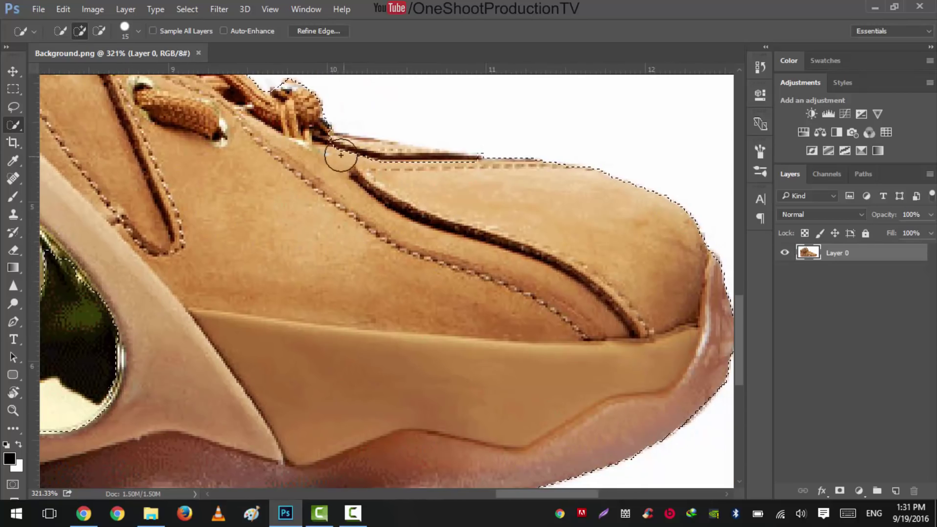
{"action": "left_click_drag", "start_coordinate": [541, 336], "coordinate": [384, 192]}
{"action": "left_click_drag", "start_coordinate": [461, 254], "coordinate": [197, 455]}
{"action": "left_click_drag", "start_coordinate": [461, 229], "coordinate": [458, 322]}
{"action": "scroll", "coordinate": [448, 255], "scroll_direction": "down", "scroll_amount": 4}
{"action": "scroll", "coordinate": [449, 255], "scroll_direction": "down", "scroll_amount": 4}
{"action": "scroll", "coordinate": [447, 257], "scroll_direction": "up", "scroll_amount": 2}
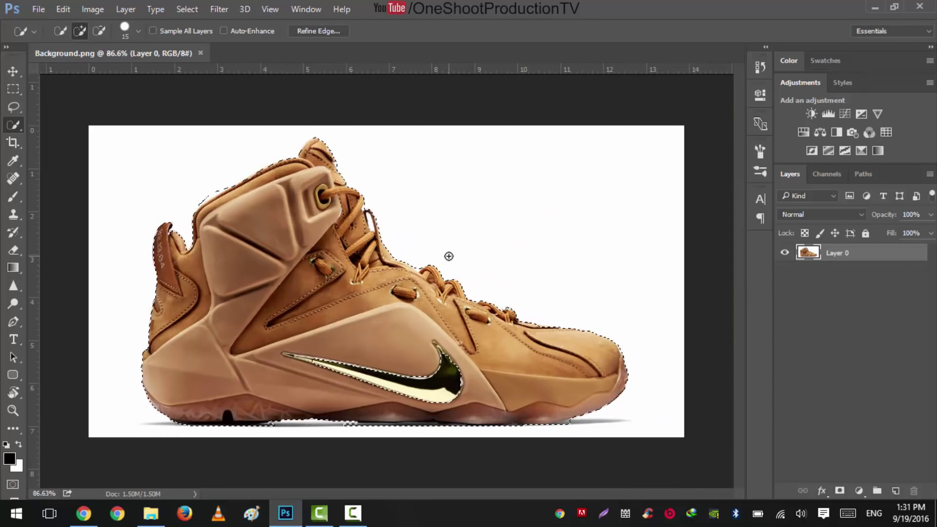
Open Refine Edge for the selection and brush along the shoe's laces, heel, collar, toe and sole outline.
{"action": "left_click", "coordinate": [320, 29]}
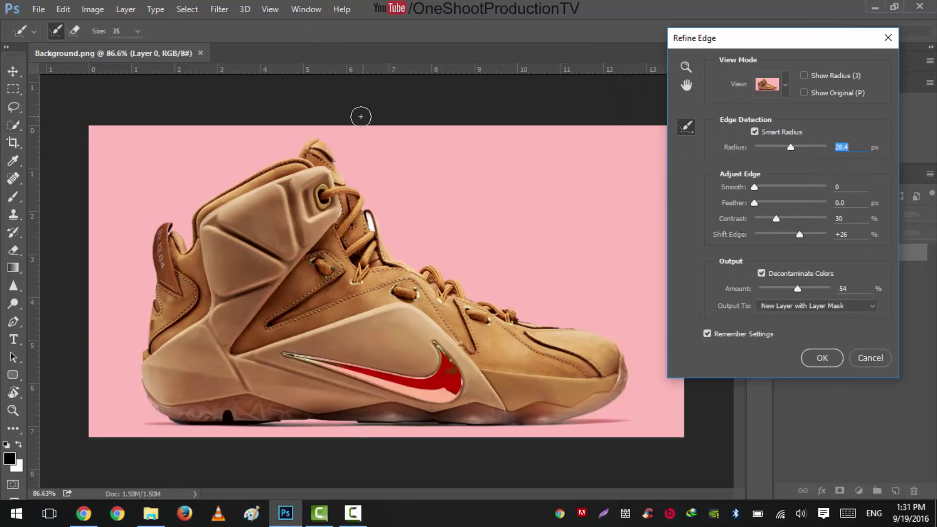
{"action": "left_click_drag", "start_coordinate": [327, 173], "coordinate": [393, 249]}
{"action": "mouse_move", "coordinate": [630, 378]}
{"action": "left_mouse_down"}
{"action": "mouse_move", "coordinate": [616, 402]}
{"action": "mouse_move", "coordinate": [551, 429]}
{"action": "mouse_move", "coordinate": [284, 428]}
{"action": "mouse_move", "coordinate": [128, 415]}
{"action": "left_mouse_up"}
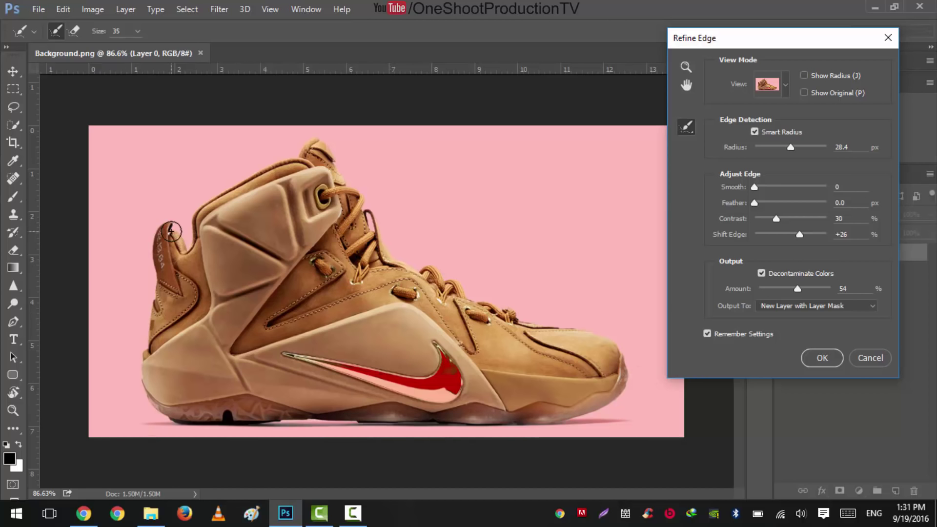
{"action": "mouse_move", "coordinate": [171, 231]}
{"action": "left_mouse_down"}
{"action": "mouse_move", "coordinate": [148, 277]}
{"action": "mouse_move", "coordinate": [134, 386]}
{"action": "mouse_move", "coordinate": [288, 159]}
{"action": "mouse_move", "coordinate": [330, 153]}
{"action": "left_mouse_up"}
{"action": "mouse_move", "coordinate": [382, 217]}
{"action": "left_mouse_down"}
{"action": "mouse_move", "coordinate": [419, 261]}
{"action": "mouse_move", "coordinate": [615, 341]}
{"action": "mouse_move", "coordinate": [627, 386]}
{"action": "left_mouse_up"}
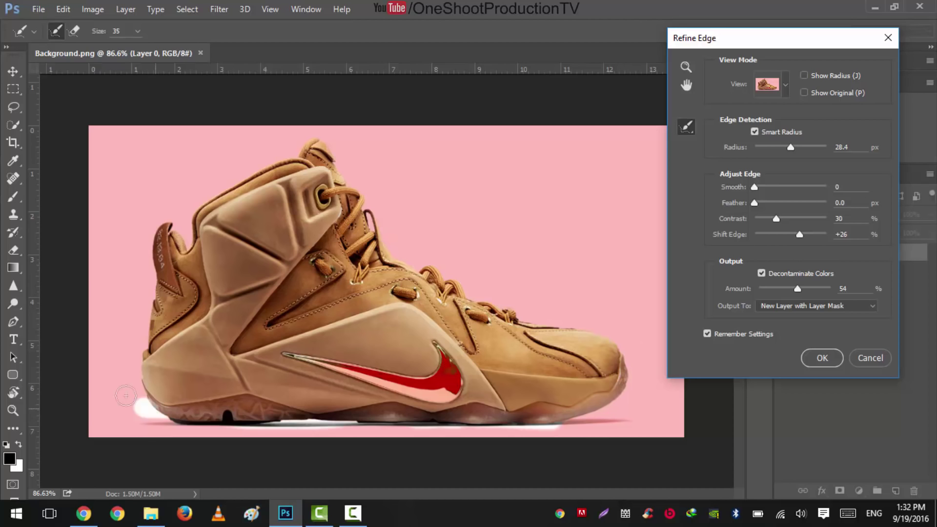
Try to brush the metallic swoosh in the edge refinement, undoing the strokes.
{"action": "left_click_drag", "start_coordinate": [354, 390], "coordinate": [303, 372]}
{"action": "key", "text": "ctrl+alt+z"}
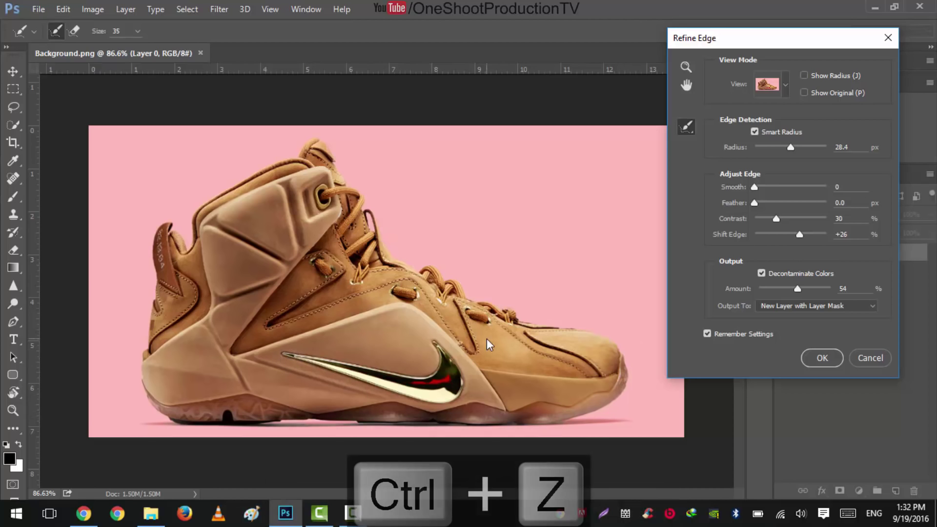
{"action": "key", "text": "ctrl+z"}
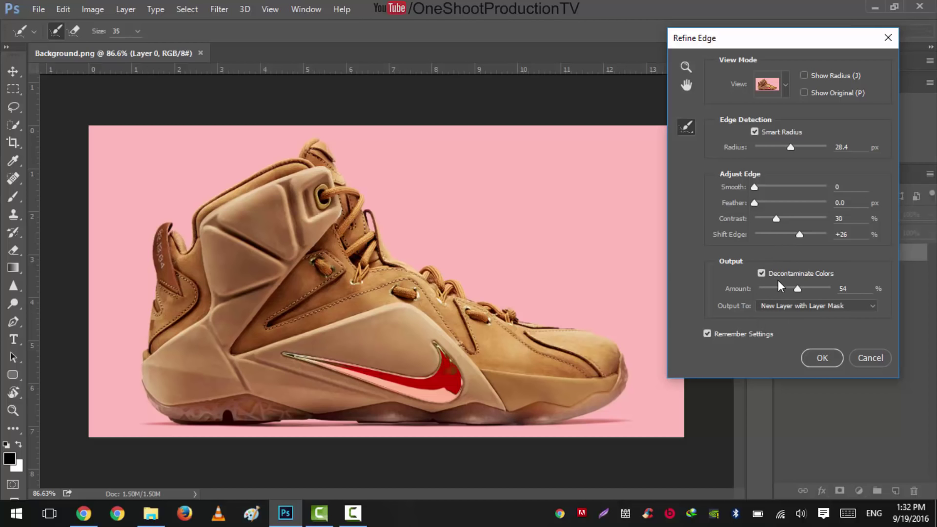
Output the refined selection to a new layer with layer mask and paint the mask white with an 80 px hard brush to restore the swoosh.
{"action": "left_click", "coordinate": [819, 359]}
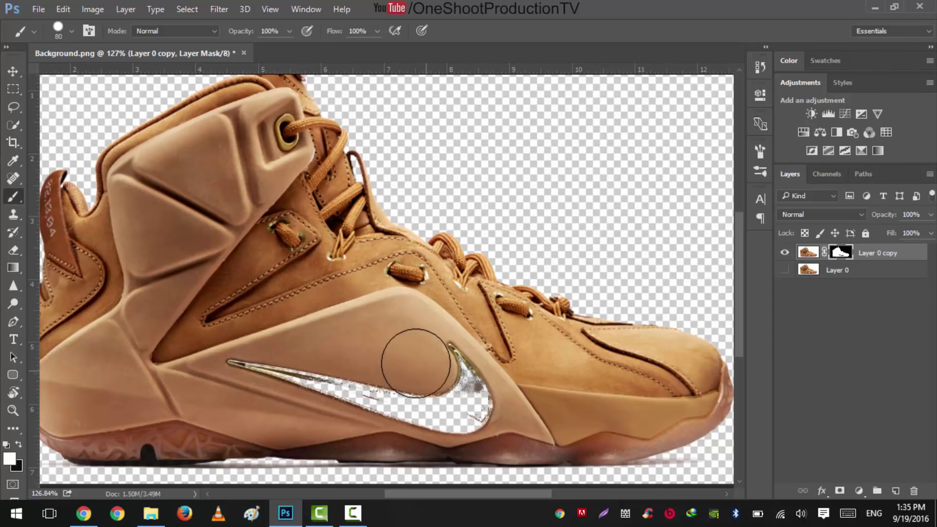
{"action": "right_click", "coordinate": [423, 189]}
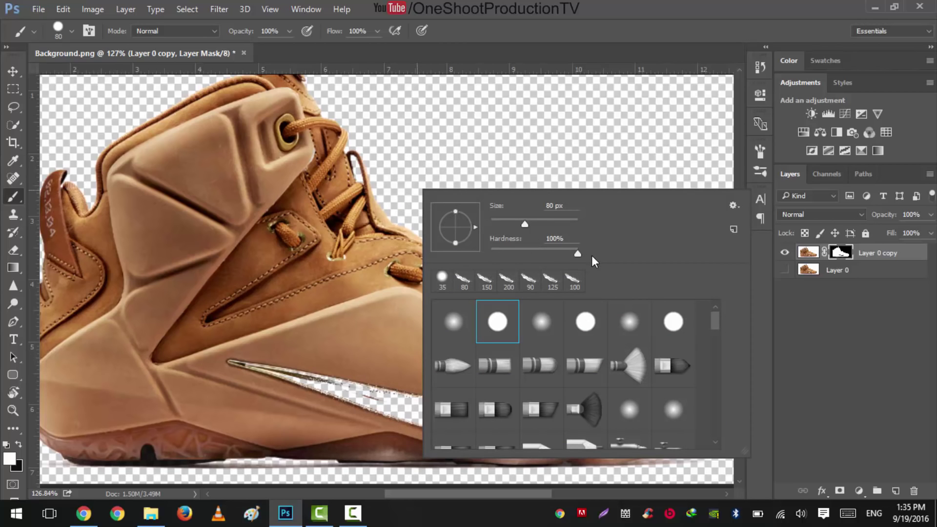
{"action": "left_click", "coordinate": [618, 2]}
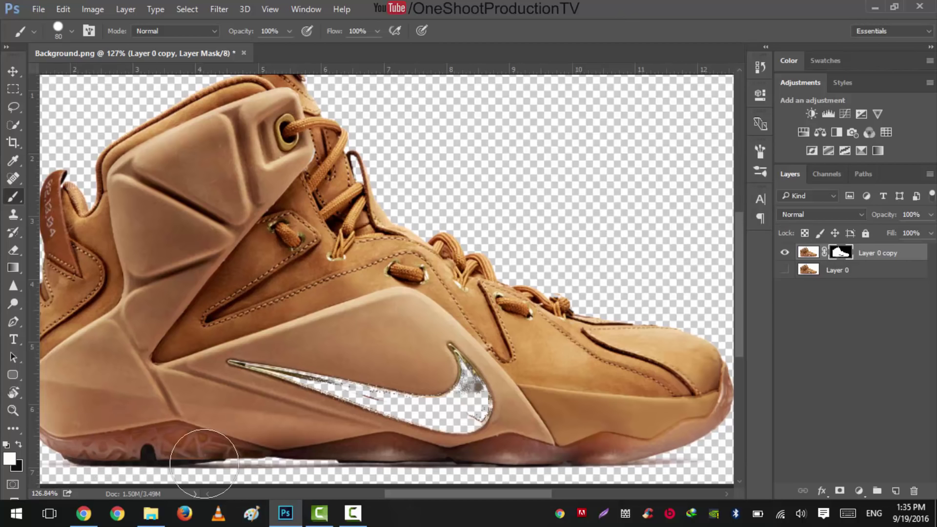
{"action": "mouse_move", "coordinate": [364, 375]}
{"action": "left_mouse_down"}
{"action": "mouse_move", "coordinate": [480, 396]}
{"action": "mouse_move", "coordinate": [472, 397]}
{"action": "left_mouse_up"}
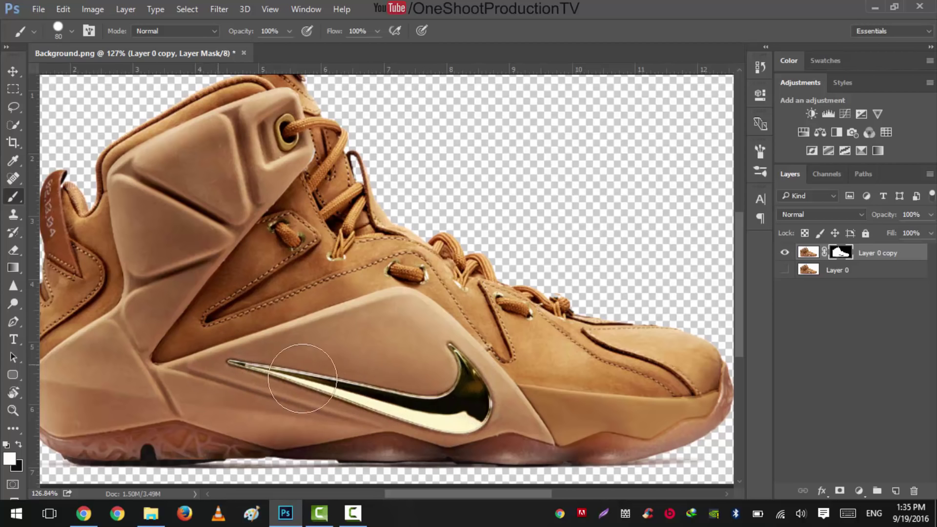
{"action": "scroll", "coordinate": [380, 356], "scroll_direction": "down", "scroll_amount": 1}
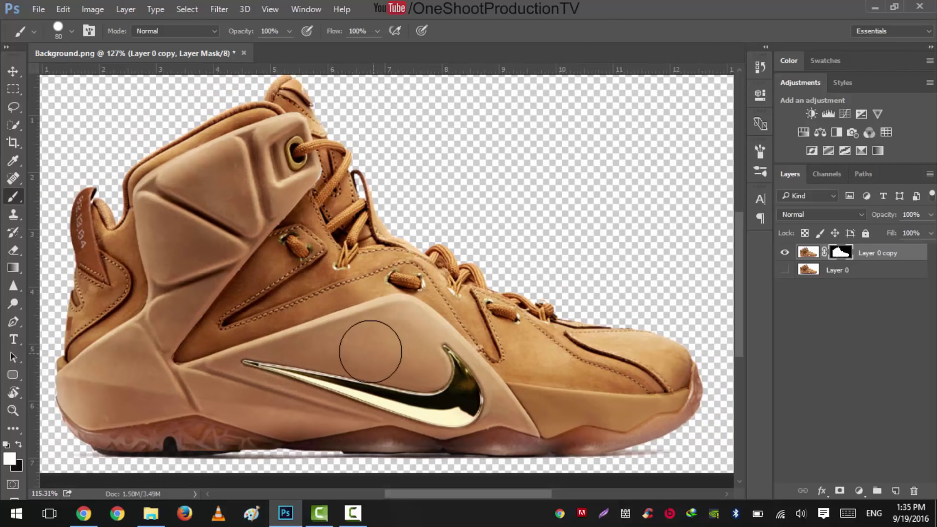
{"action": "scroll", "coordinate": [369, 351], "scroll_direction": "down", "scroll_amount": 2}
{"action": "scroll", "coordinate": [380, 370], "scroll_direction": "up", "scroll_amount": 3}
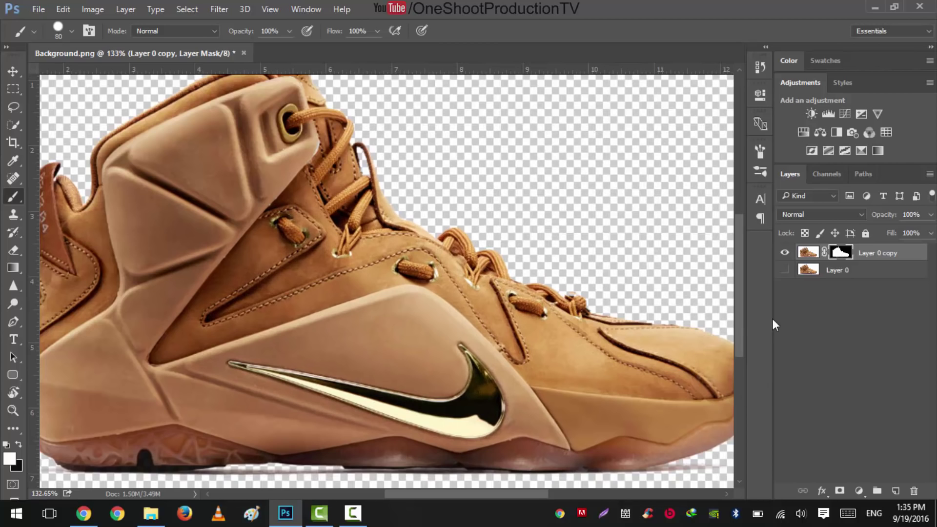
Check the cutout by toggling layer visibility and inspecting the shoe's edges and swoosh.
{"action": "left_click", "coordinate": [784, 253]}
{"action": "left_click", "coordinate": [784, 254]}
{"action": "left_click", "coordinate": [784, 254]}
{"action": "left_click", "coordinate": [784, 253]}
{"action": "left_click", "coordinate": [784, 270]}
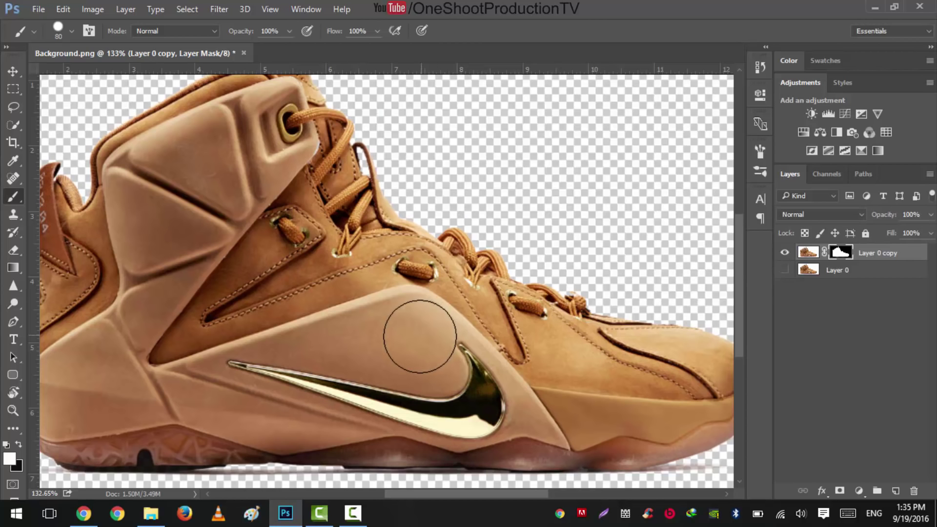
{"action": "scroll", "coordinate": [422, 339], "scroll_direction": "down", "scroll_amount": 2}
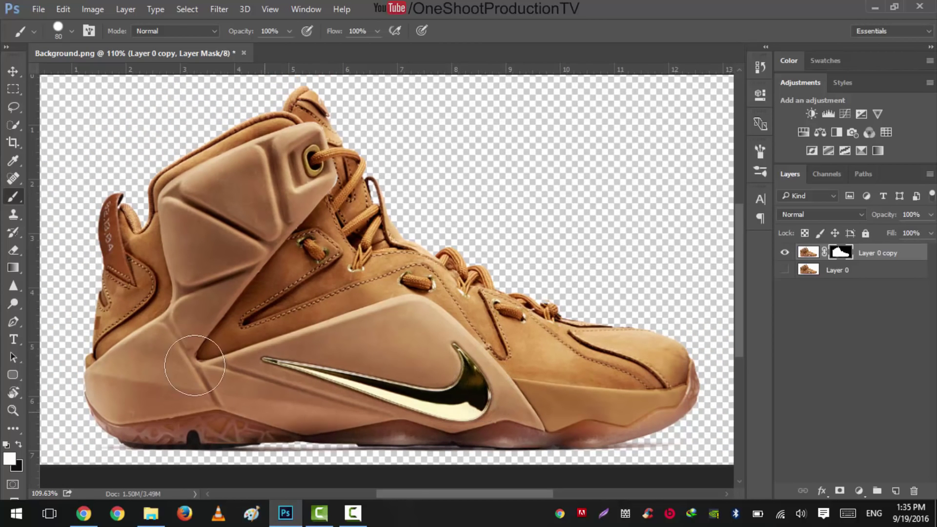
{"action": "scroll", "coordinate": [383, 403], "scroll_direction": "down", "scroll_amount": 3}
{"action": "scroll", "coordinate": [320, 266], "scroll_direction": "up", "scroll_amount": 1}
{"action": "scroll", "coordinate": [320, 266], "scroll_direction": "up", "scroll_amount": 1}
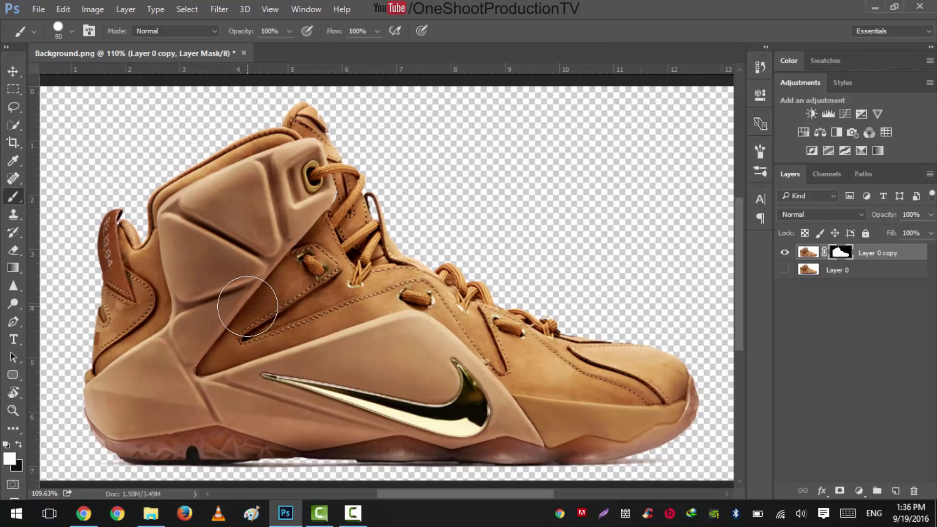
Create a new Film & Video document of 1920 x 1080 pixels at 150 pixels/inch with a transparent background.
{"action": "left_click", "coordinate": [47, 8]}
{"action": "left_click", "coordinate": [49, 25]}
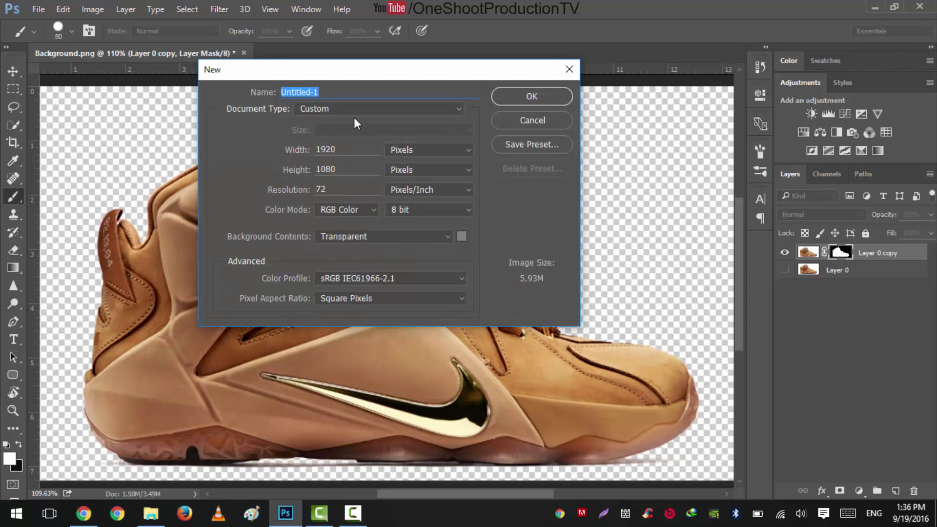
{"action": "left_click", "coordinate": [358, 110]}
{"action": "left_click", "coordinate": [349, 198]}
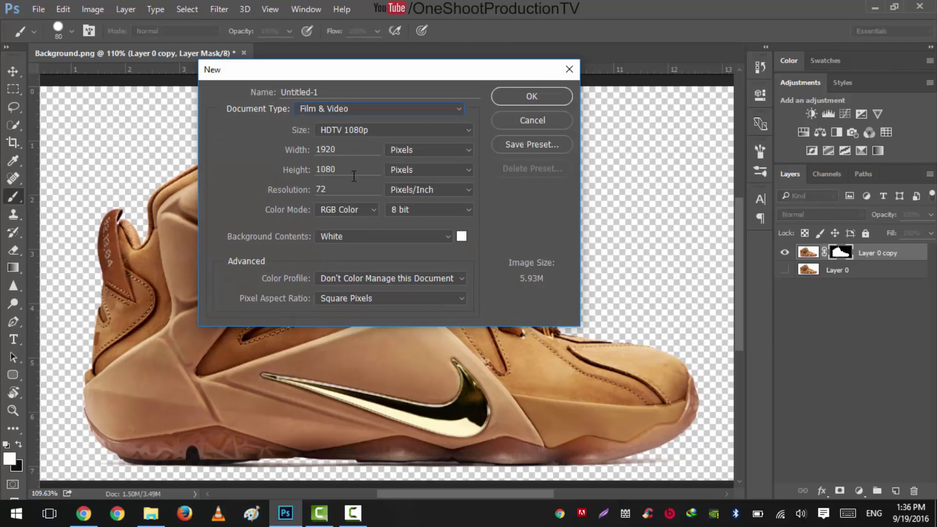
{"action": "type", "text": "10"}
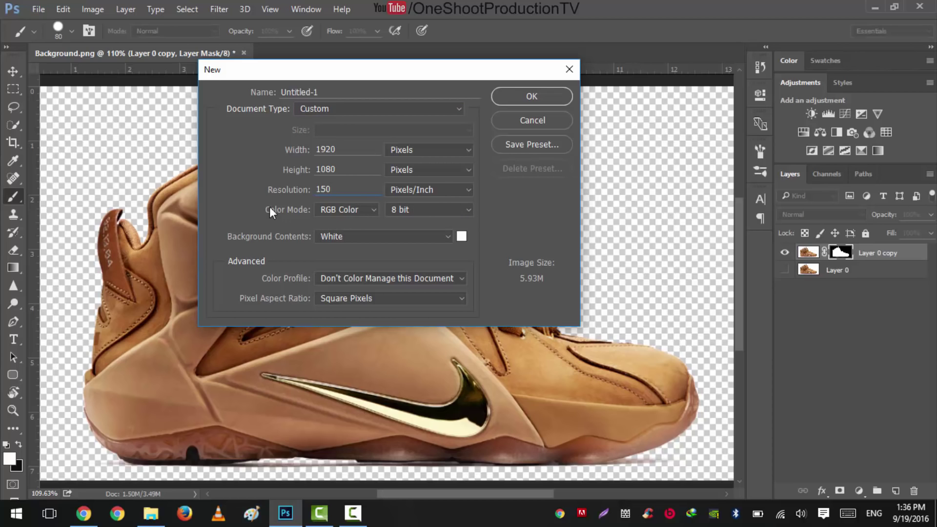
{"action": "left_click", "coordinate": [352, 238]}
{"action": "left_click", "coordinate": [368, 269]}
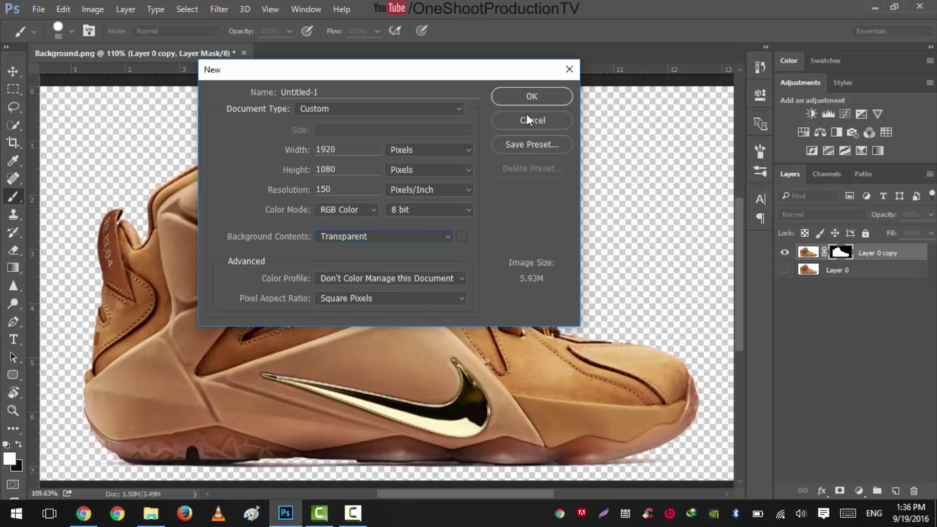
{"action": "left_click", "coordinate": [527, 93]}
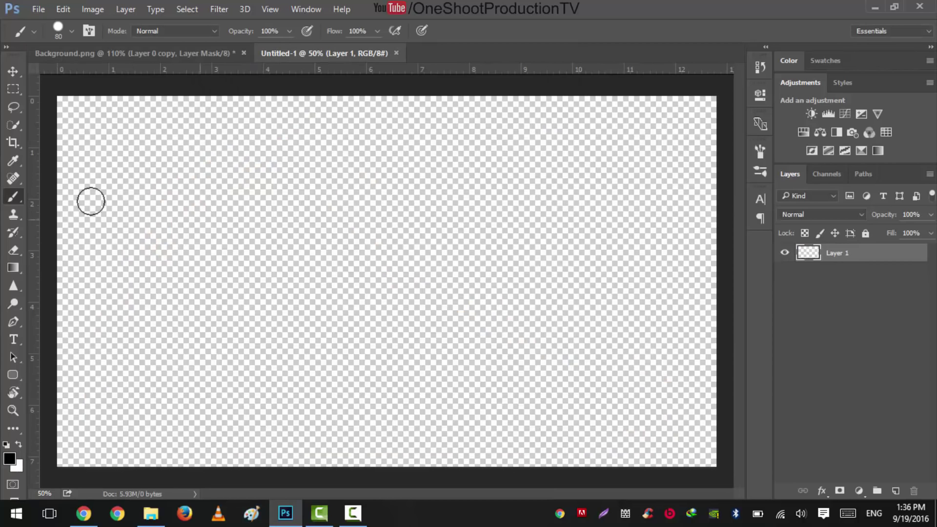
Move the masked shoe layer from Background.png into the new Untitled-1 document.
{"action": "left_click", "coordinate": [11, 73]}
{"action": "left_click", "coordinate": [104, 55]}
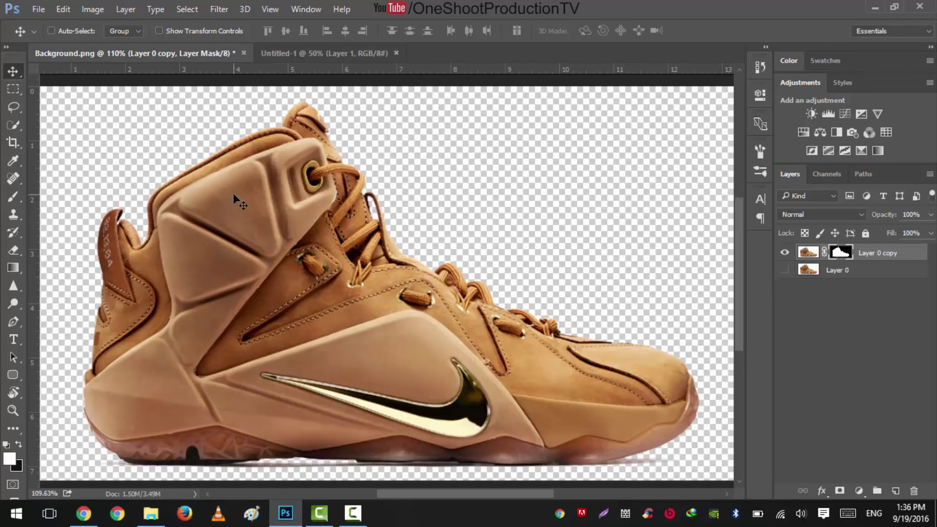
{"action": "left_click_drag", "start_coordinate": [233, 192], "coordinate": [320, 296]}
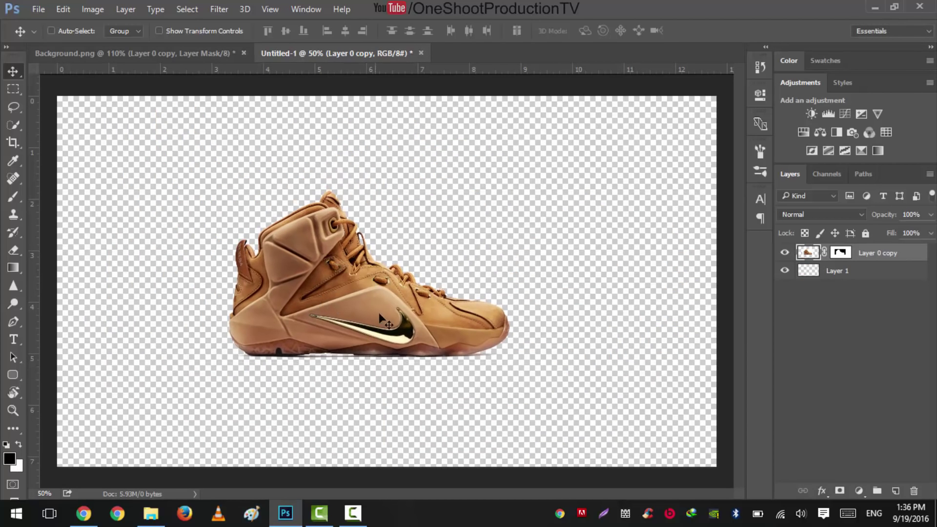
Free-transform the shoe layer, flipping it horizontally and enlarging it within the canvas.
{"action": "key", "text": "ctrl+minus"}
{"action": "key", "text": "ctrl+y"}
{"action": "key", "text": "ctrl+t"}
{"action": "key", "text": "ctrl+y"}
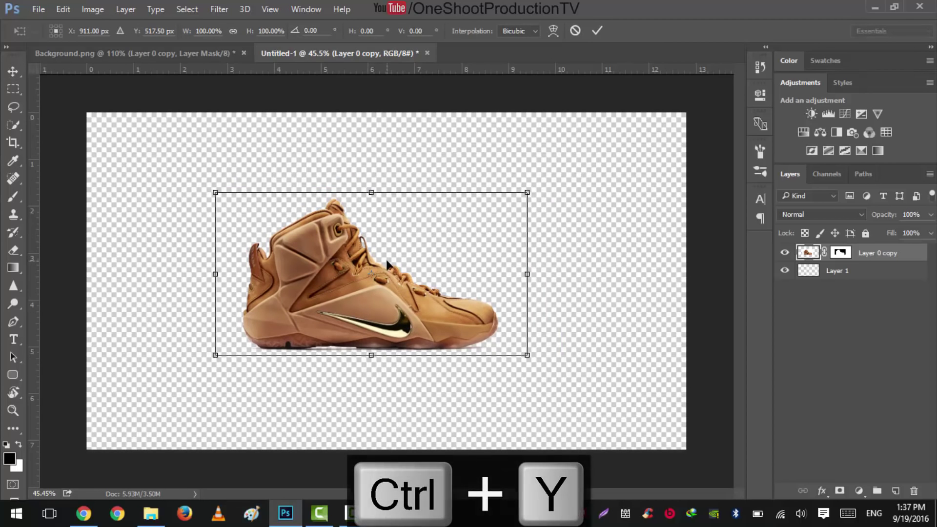
{"action": "right_click", "coordinate": [386, 258]}
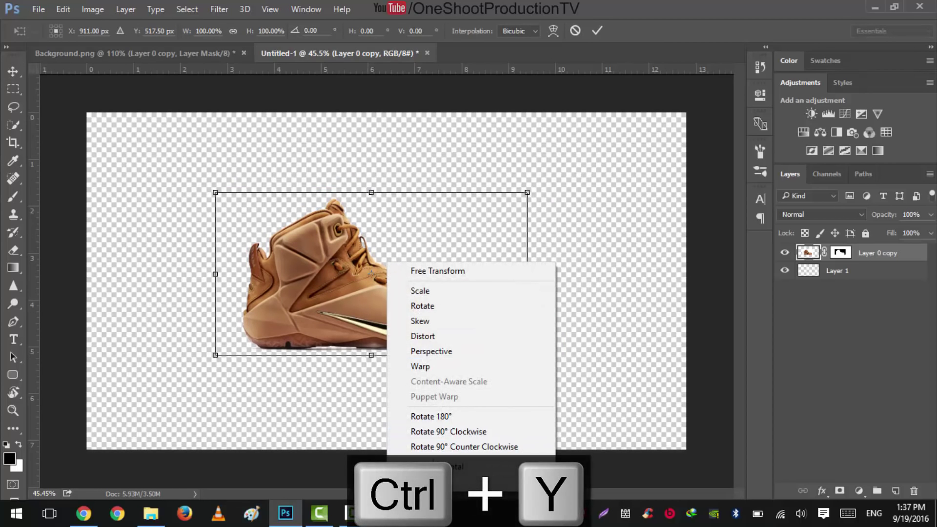
{"action": "left_click", "coordinate": [430, 463]}
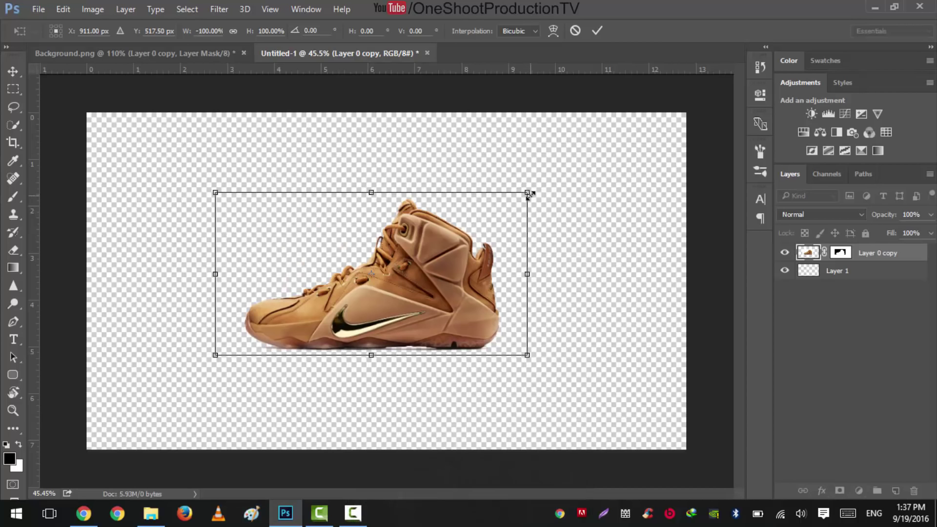
{"action": "left_click_drag", "start_coordinate": [530, 195], "coordinate": [608, 173]}
{"action": "left_click", "coordinate": [596, 30]}
{"action": "scroll", "coordinate": [394, 429], "scroll_direction": "up", "scroll_amount": 2}
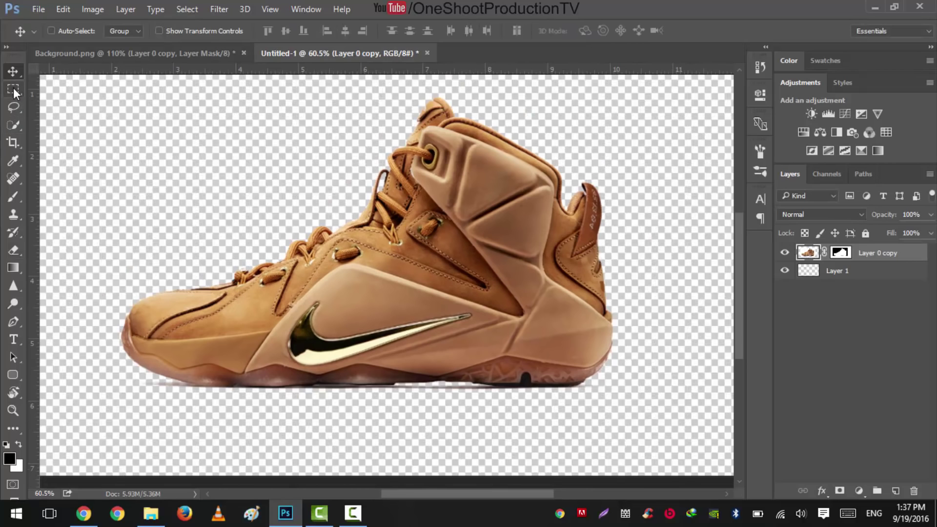
Marquee-select the area just below the sole and fill it with black on the shoe's layer mask, clearing the selection.
{"action": "left_click", "coordinate": [13, 88]}
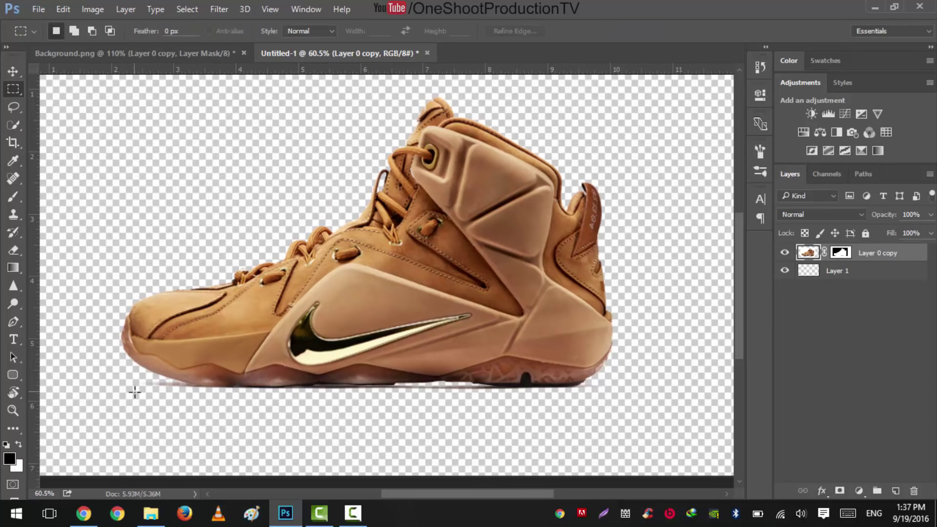
{"action": "left_click_drag", "start_coordinate": [109, 388], "coordinate": [666, 474]}
{"action": "left_click", "coordinate": [843, 255]}
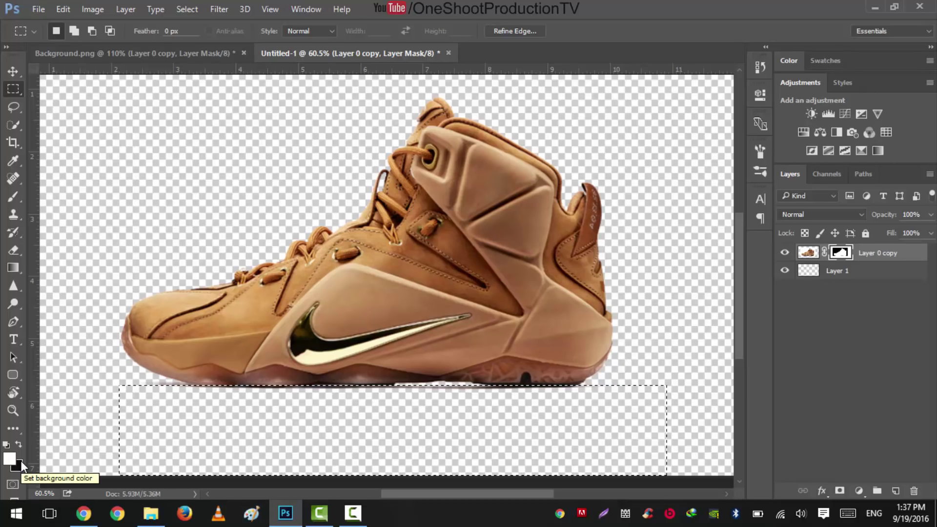
{"action": "key", "text": "x"}
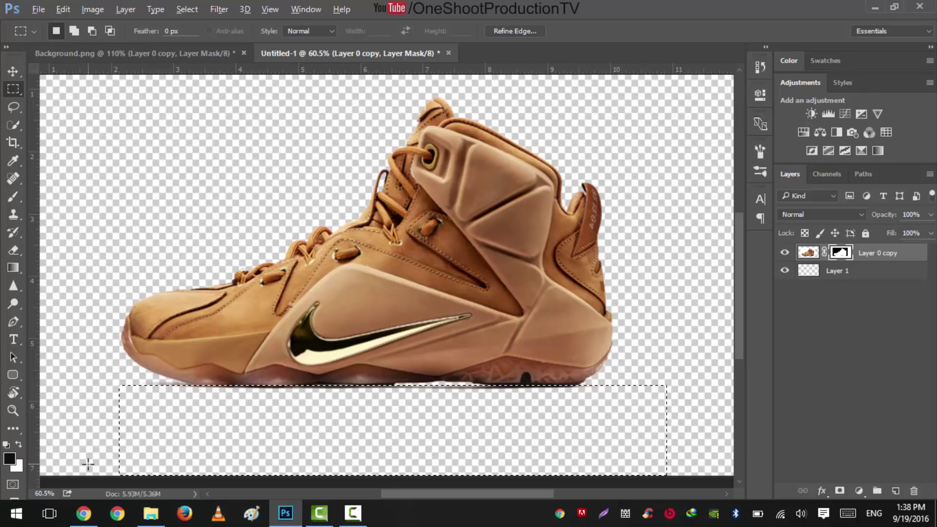
{"action": "key", "text": "alt+BackSpace"}
{"action": "key", "text": "ctrl+d"}
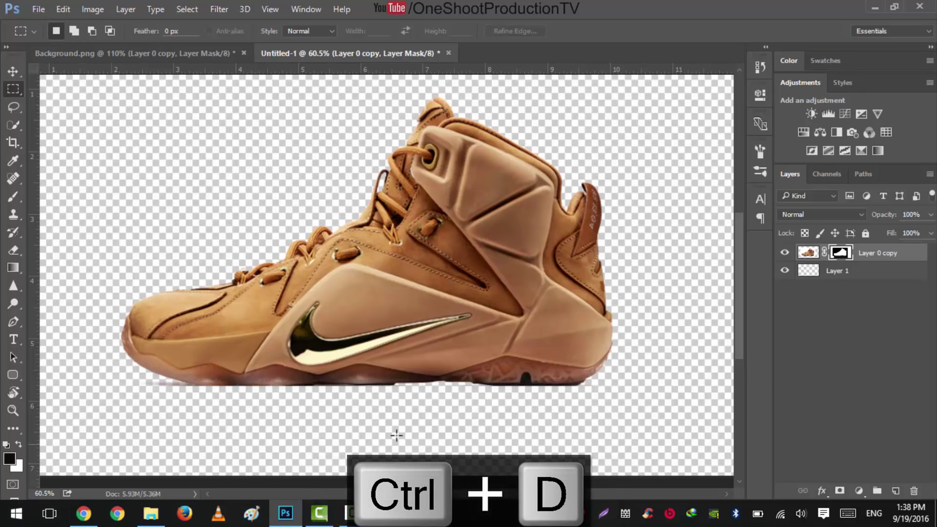
Mask out the leftover shadow under the midsole below the swoosh with a black-filled rectangular selection.
{"action": "scroll", "coordinate": [409, 426], "scroll_direction": "up", "scroll_amount": 6}
{"action": "left_click_drag", "start_coordinate": [411, 369], "coordinate": [470, 408]}
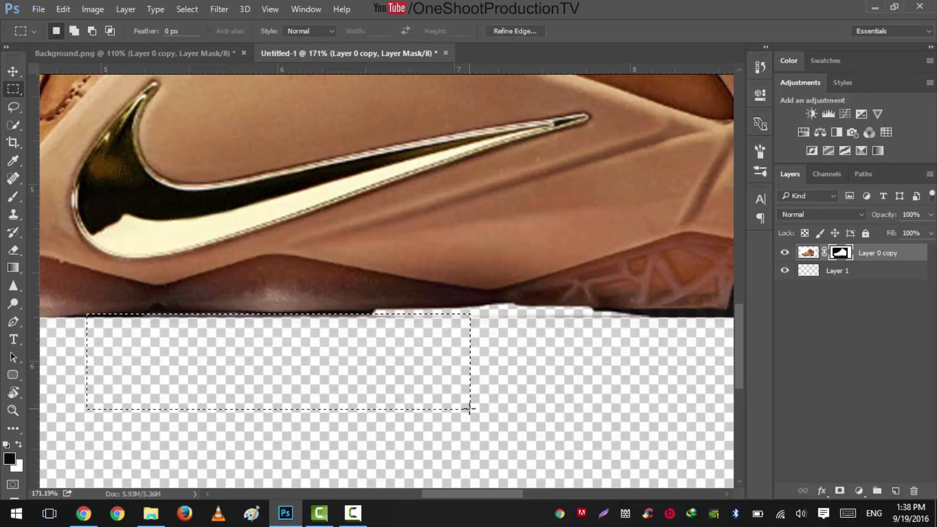
{"action": "key", "text": "alt+BackSpace"}
{"action": "key", "text": "ctrl+d"}
Mask out the white fringe under the sole between the swoosh and the heel with a black-filled rectangular selection.
{"action": "scroll", "coordinate": [206, 336], "scroll_direction": "down", "scroll_amount": 3}
{"action": "scroll", "coordinate": [207, 336], "scroll_direction": "down", "scroll_amount": 2}
{"action": "scroll", "coordinate": [330, 361], "scroll_direction": "up", "scroll_amount": 4}
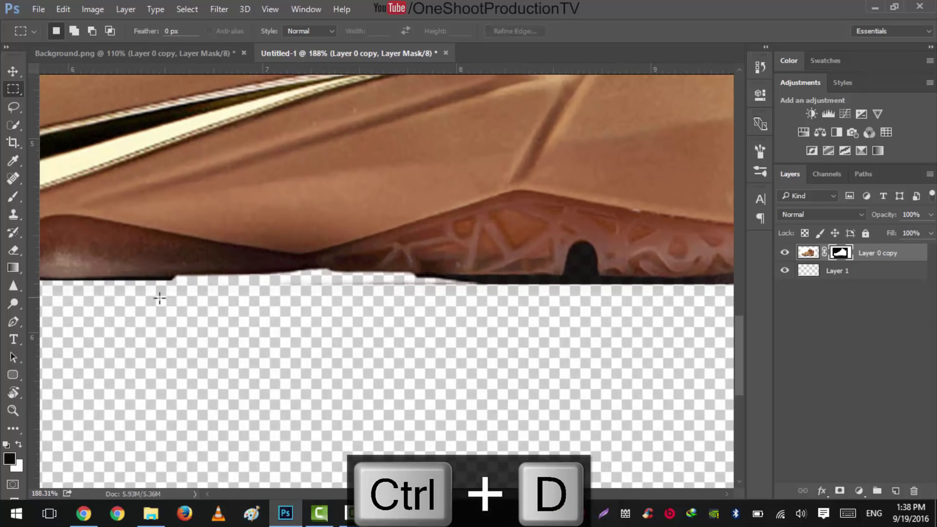
{"action": "left_click_drag", "start_coordinate": [159, 298], "coordinate": [412, 337]}
{"action": "key", "text": "alt+BackSpace"}
{"action": "key", "text": "ctrl+d"}
Fill another rectangular selection along the sole's lower edge with black on the layer mask and deselect it.
{"action": "scroll", "coordinate": [422, 325], "scroll_direction": "down", "scroll_amount": 7}
{"action": "left_click_drag", "start_coordinate": [324, 330], "coordinate": [673, 330]}
{"action": "scroll", "coordinate": [204, 347], "scroll_direction": "up", "scroll_amount": 6}
{"action": "mouse_move", "coordinate": [172, 259]}
{"action": "left_mouse_down"}
{"action": "mouse_move", "coordinate": [462, 423]}
{"action": "mouse_move", "coordinate": [416, 420]}
{"action": "left_mouse_up"}
{"action": "key", "text": "Delete"}
{"action": "key", "text": "ctrl+alt+z"}
{"action": "key", "text": "alt+BackSpace"}
{"action": "key", "text": "ctrl+d"}
Paint out the leftover shadow and fringe under the toe on the shoe's layer mask with a 25 px black brush.
{"action": "scroll", "coordinate": [409, 404], "scroll_direction": "down", "scroll_amount": 9}
{"action": "left_click_drag", "start_coordinate": [505, 392], "coordinate": [222, 325]}
{"action": "scroll", "coordinate": [593, 291], "scroll_direction": "up", "scroll_amount": 8}
{"action": "scroll", "coordinate": [592, 291], "scroll_direction": "down", "scroll_amount": 2}
{"action": "scroll", "coordinate": [283, 293], "scroll_direction": "down", "scroll_amount": 4}
{"action": "left_click_drag", "start_coordinate": [278, 292], "coordinate": [523, 304]}
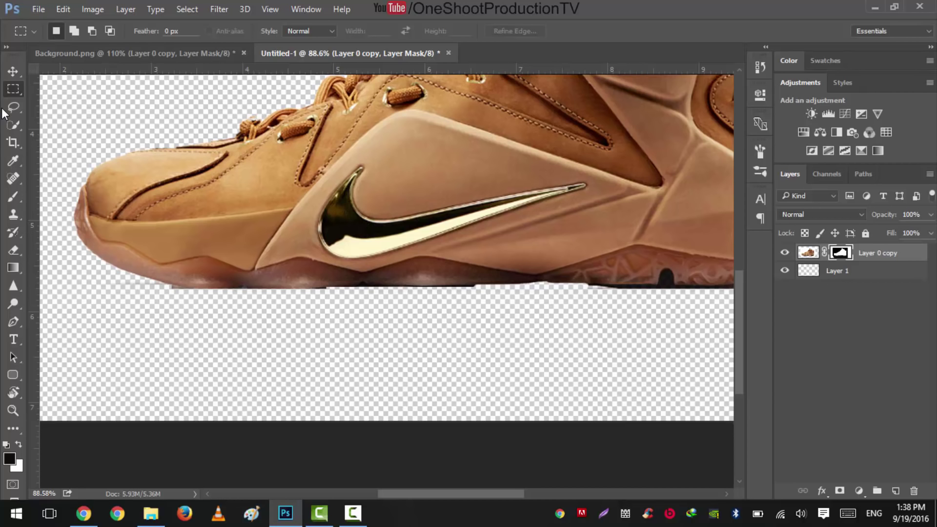
{"action": "key", "text": "b"}
{"action": "scroll", "coordinate": [156, 316], "scroll_direction": "up", "scroll_amount": 3}
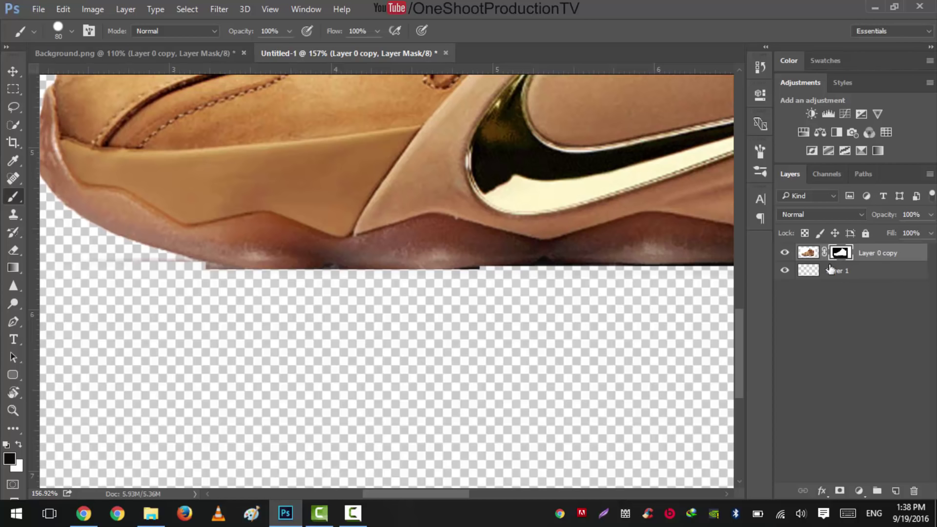
{"action": "key", "text": "bracketleft"}
{"action": "key", "text": "bracketleft"}
{"action": "key", "text": "bracketleft"}
{"action": "key", "text": "bracketleft"}
{"action": "key", "text": "bracketleft"}
{"action": "key", "text": "bracketleft"}
{"action": "scroll", "coordinate": [100, 270], "scroll_direction": "up", "scroll_amount": 4}
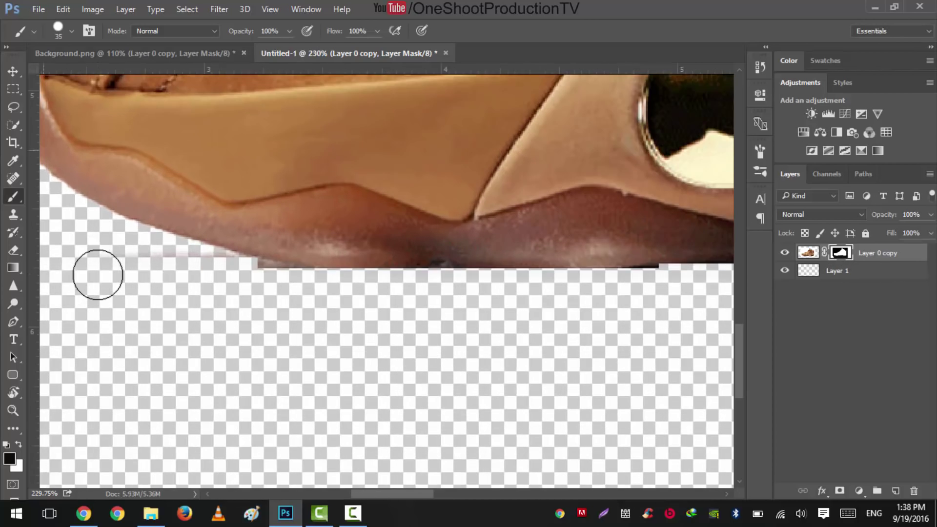
{"action": "scroll", "coordinate": [98, 274], "scroll_direction": "up", "scroll_amount": 1}
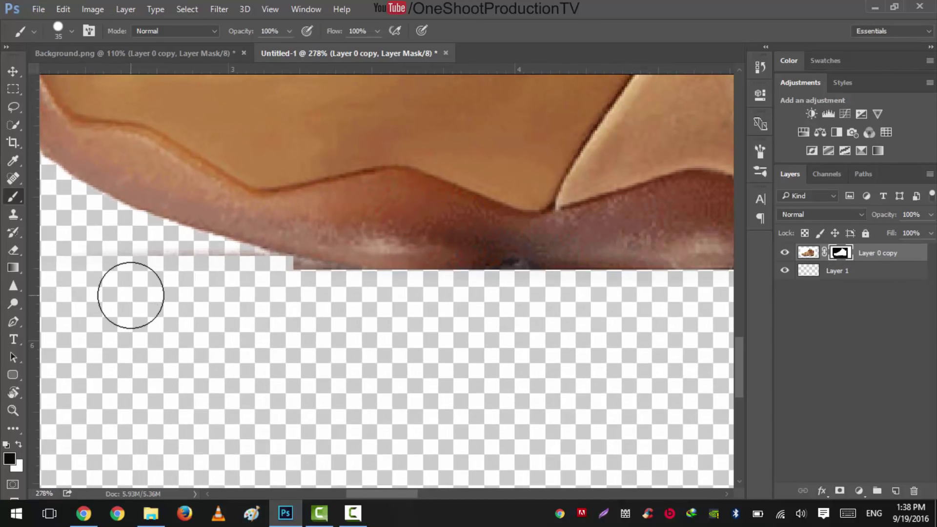
{"action": "key", "text": "bracketleft"}
{"action": "mouse_move", "coordinate": [115, 265]}
{"action": "left_mouse_down"}
{"action": "mouse_move", "coordinate": [234, 270]}
{"action": "mouse_move", "coordinate": [252, 295]}
{"action": "mouse_move", "coordinate": [252, 273]}
{"action": "mouse_move", "coordinate": [268, 280]}
{"action": "mouse_move", "coordinate": [254, 290]}
{"action": "mouse_move", "coordinate": [257, 273]}
{"action": "mouse_move", "coordinate": [305, 291]}
{"action": "left_mouse_up"}
Lower the brush hardness, reduce its size to 10 px and paint the mask edge smooth along the front of the sole.
{"action": "right_click", "coordinate": [227, 288]}
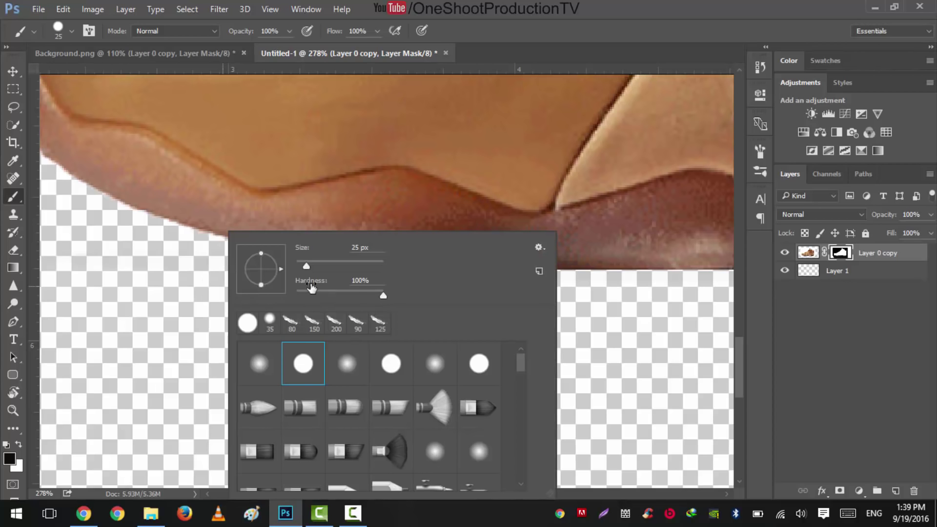
{"action": "left_click_drag", "start_coordinate": [380, 299], "coordinate": [365, 300]}
{"action": "key", "text": "Return"}
{"action": "scroll", "coordinate": [341, 338], "scroll_direction": "up", "scroll_amount": 3}
{"action": "key", "text": "["}
{"action": "key", "text": "["}
{"action": "key", "text": "["}
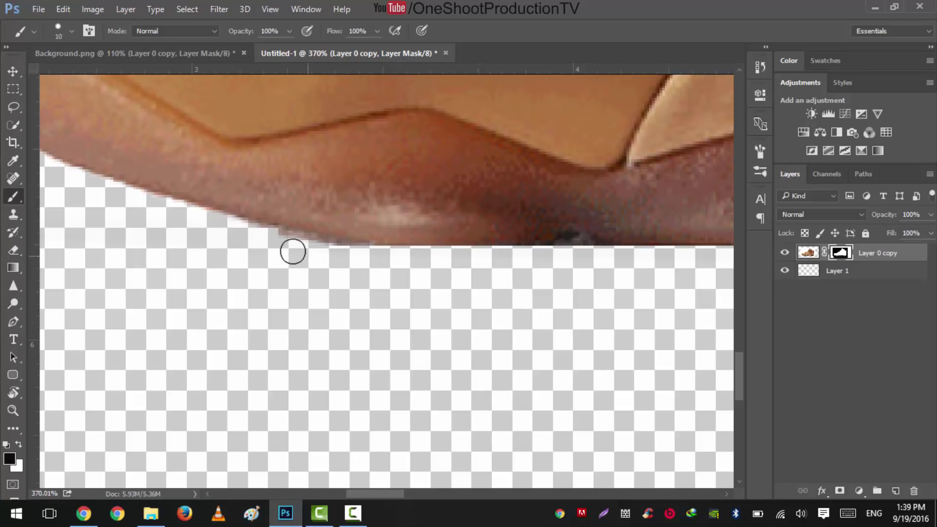
{"action": "left_click_drag", "start_coordinate": [456, 278], "coordinate": [210, 276]}
{"action": "left_click", "coordinate": [325, 251]}
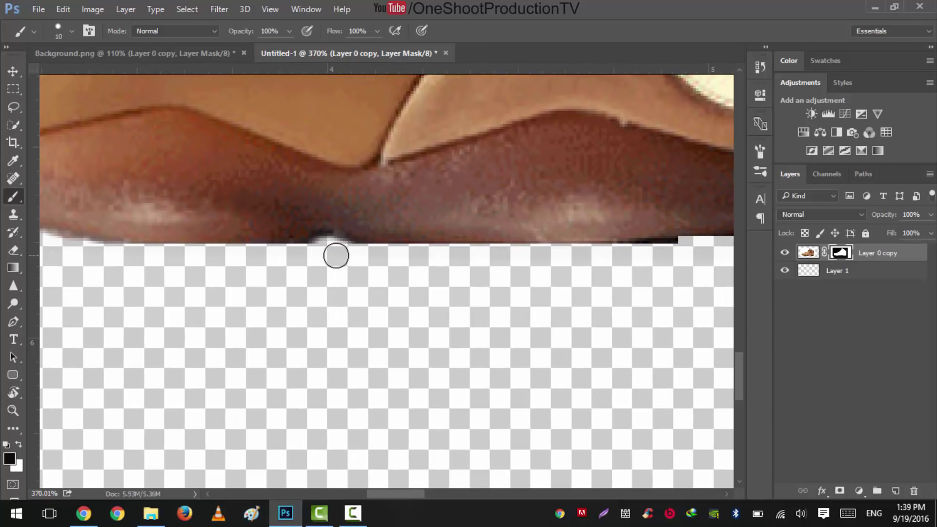
Reduce the brush to 8 px and mask out the fringe and dark gap along the sole beneath the swoosh.
{"action": "scroll", "coordinate": [312, 257], "scroll_direction": "up", "scroll_amount": 6}
{"action": "key", "text": "bracketleft"}
{"action": "key", "text": "bracketleft"}
{"action": "scroll", "coordinate": [503, 252], "scroll_direction": "down", "scroll_amount": 6}
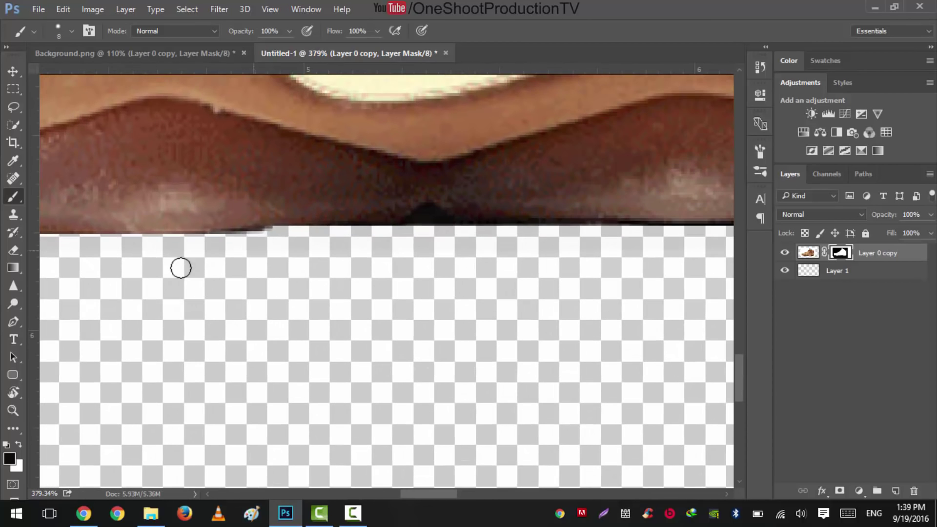
{"action": "scroll", "coordinate": [210, 248], "scroll_direction": "right", "scroll_amount": 2}
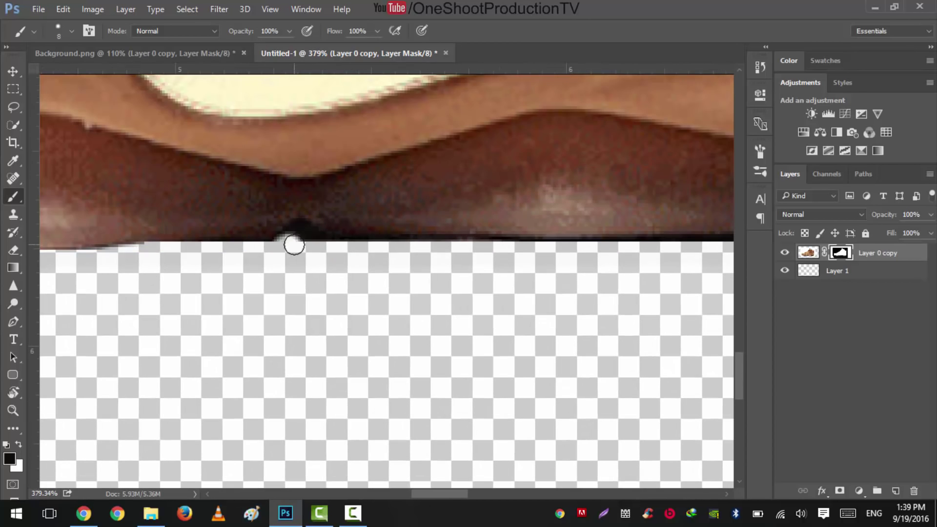
{"action": "scroll", "coordinate": [369, 260], "scroll_direction": "right", "scroll_amount": 3}
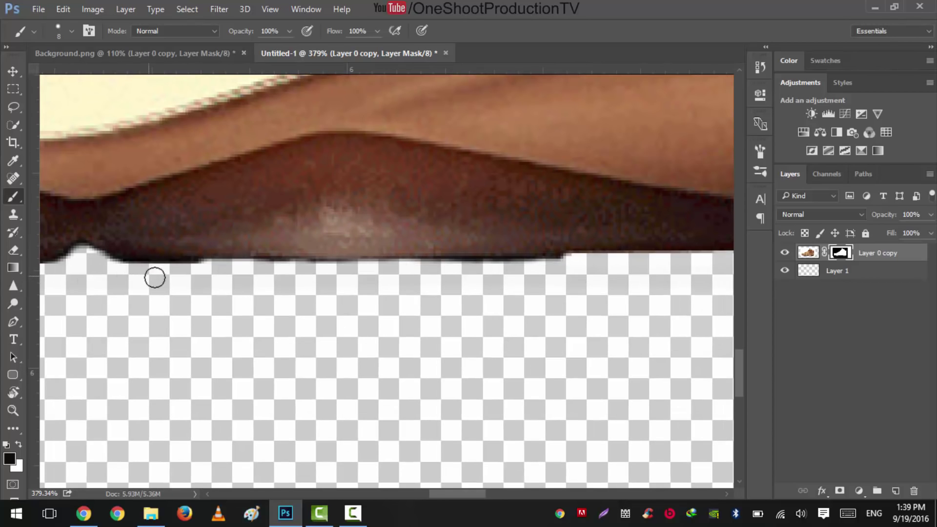
{"action": "mouse_move", "coordinate": [135, 272]}
{"action": "left_mouse_down"}
{"action": "mouse_move", "coordinate": [602, 268]}
{"action": "mouse_move", "coordinate": [100, 276]}
{"action": "left_mouse_up"}
{"action": "left_click_drag", "start_coordinate": [472, 262], "coordinate": [1, 252]}
Paint away the remaining fringe along the sole from the midfoot to the heel on the layer mask.
{"action": "scroll", "coordinate": [156, 284], "scroll_direction": "down", "scroll_amount": 3}
{"action": "left_click_drag", "start_coordinate": [352, 316], "coordinate": [311, 322]}
{"action": "mouse_move", "coordinate": [307, 283]}
{"action": "left_mouse_down"}
{"action": "mouse_move", "coordinate": [444, 283]}
{"action": "mouse_move", "coordinate": [277, 295]}
{"action": "left_mouse_up"}
{"action": "scroll", "coordinate": [329, 286], "scroll_direction": "up", "scroll_amount": 3}
{"action": "mouse_move", "coordinate": [697, 286]}
{"action": "left_mouse_down"}
{"action": "mouse_move", "coordinate": [616, 279]}
{"action": "mouse_move", "coordinate": [516, 292]}
{"action": "mouse_move", "coordinate": [352, 293]}
{"action": "left_mouse_up"}
{"action": "scroll", "coordinate": [173, 347], "scroll_direction": "down", "scroll_amount": 3}
{"action": "scroll", "coordinate": [414, 333], "scroll_direction": "up", "scroll_amount": 2}
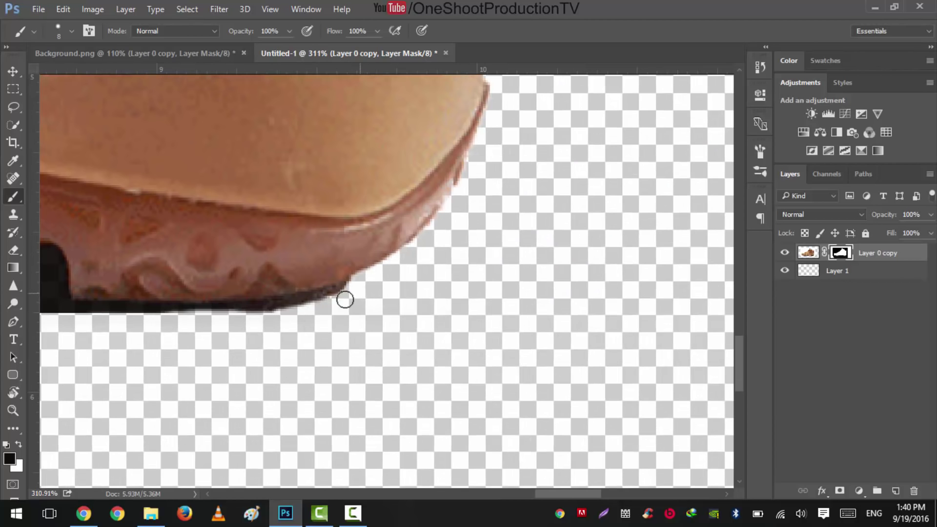
{"action": "scroll", "coordinate": [330, 306], "scroll_direction": "down", "scroll_amount": 5}
{"action": "left_click_drag", "start_coordinate": [226, 275], "coordinate": [399, 293]}
{"action": "scroll", "coordinate": [272, 342], "scroll_direction": "down", "scroll_amount": 2}
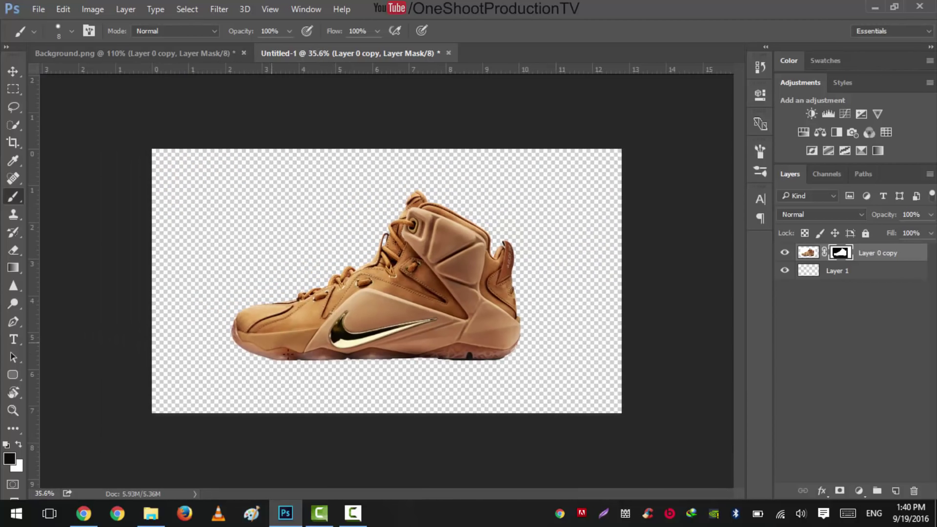
Apply the layer mask permanently to the shoe's layer.
{"action": "scroll", "coordinate": [459, 352], "scroll_direction": "up", "scroll_amount": 1}
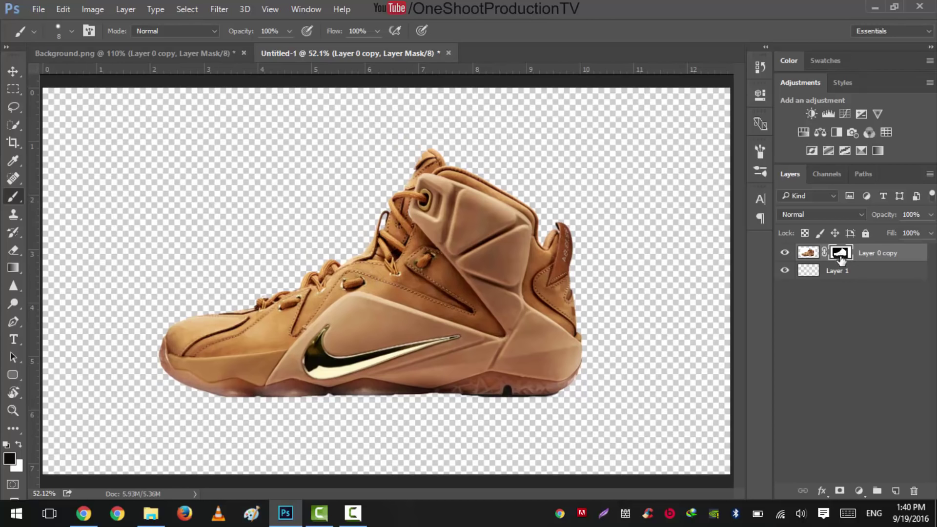
{"action": "left_click_drag", "start_coordinate": [837, 268], "coordinate": [914, 492]}
{"action": "left_click", "coordinate": [429, 197]}
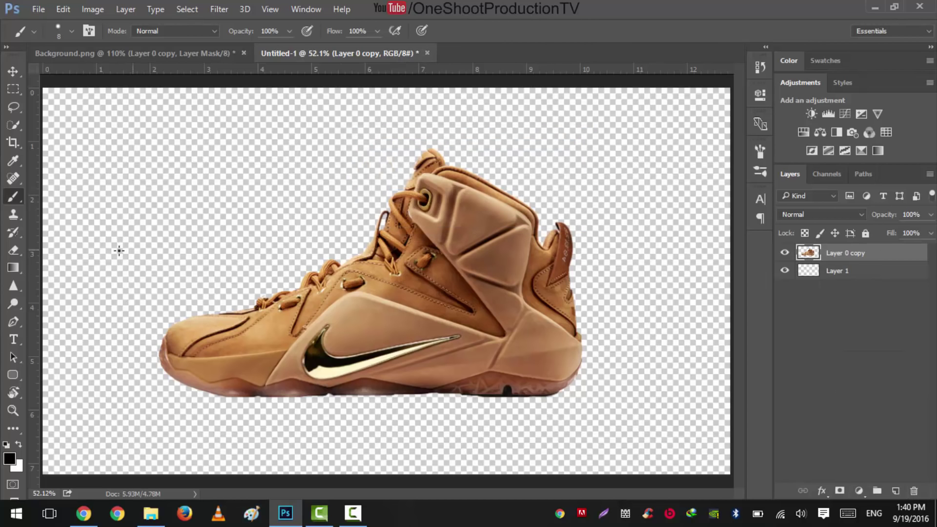
Free-transform the shoe: rotate it about -18 degrees so the toe points down, scale it down and move it toward the canvas's left side.
{"action": "scroll", "coordinate": [118, 252], "scroll_direction": "down", "scroll_amount": 1}
{"action": "left_click", "coordinate": [11, 75]}
{"action": "scroll", "coordinate": [370, 331], "scroll_direction": "down", "scroll_amount": 2}
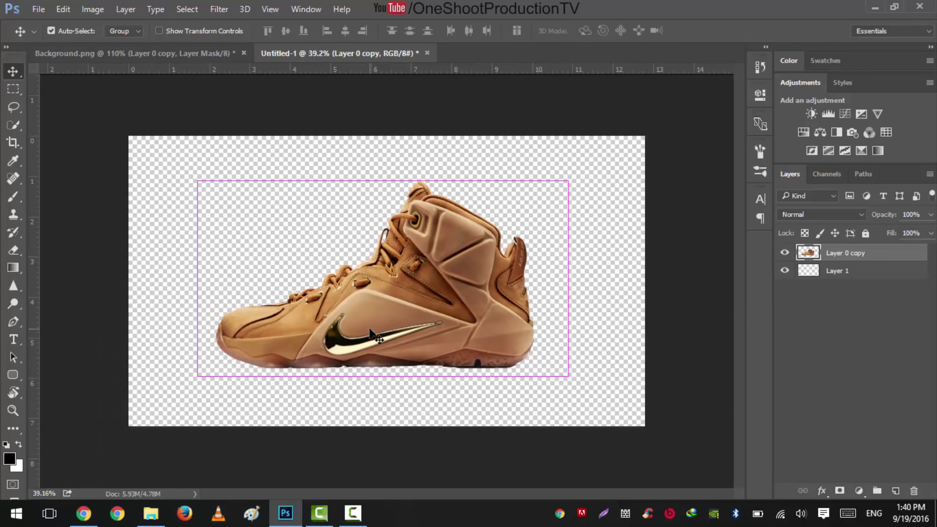
{"action": "key", "text": "ctrl+t"}
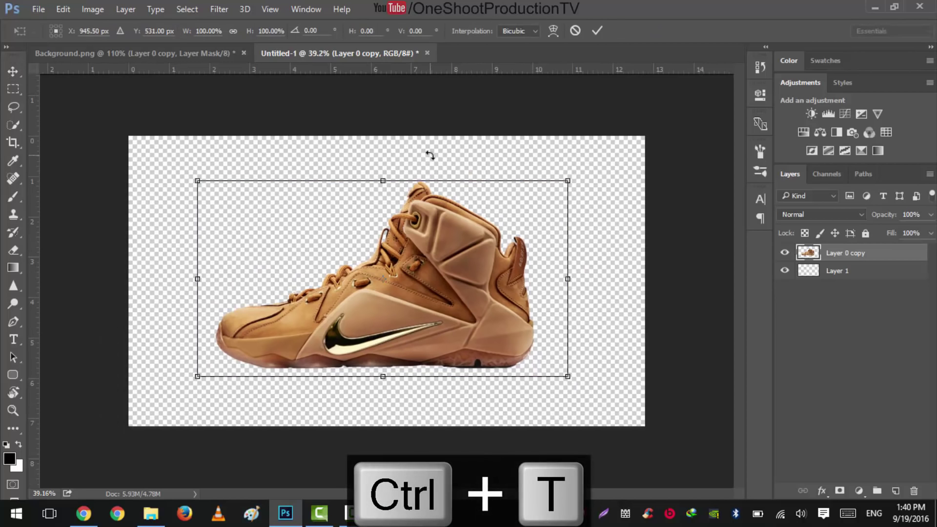
{"action": "left_click_drag", "start_coordinate": [424, 155], "coordinate": [389, 157]}
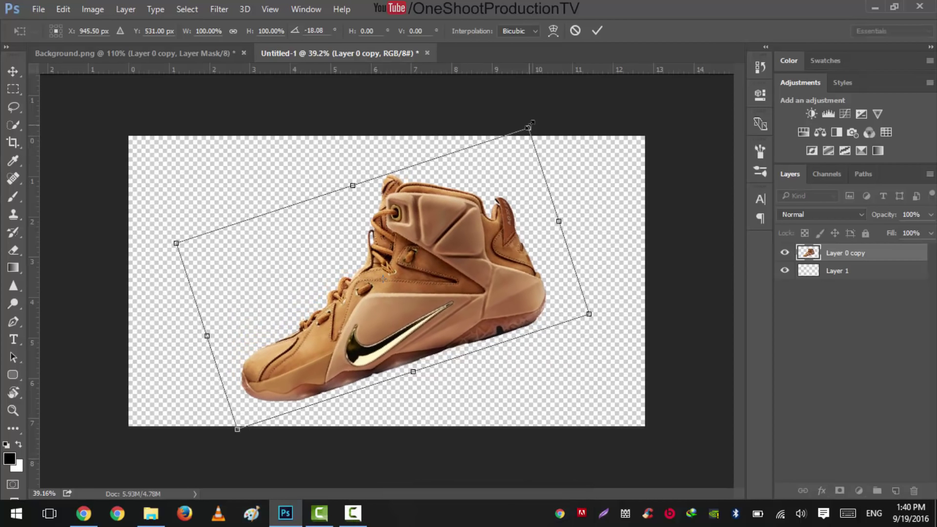
{"action": "left_click_drag", "start_coordinate": [532, 123], "coordinate": [493, 150]}
{"action": "left_click_drag", "start_coordinate": [441, 264], "coordinate": [382, 254]}
{"action": "key", "text": "Return"}
{"action": "key", "text": "ctrl+plus"}
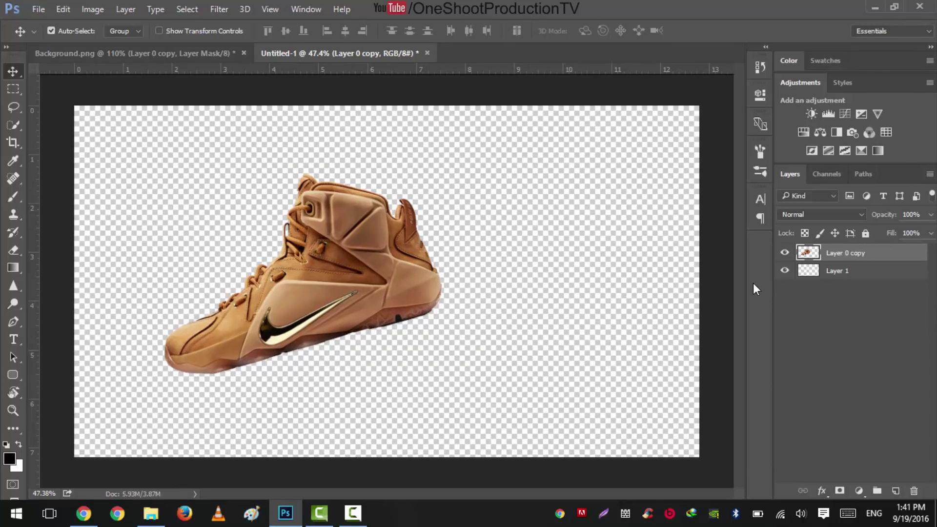
Duplicate the shoe layer, hide the original and open the copy in the Liquify filter.
{"action": "key", "text": "ctrl+j"}
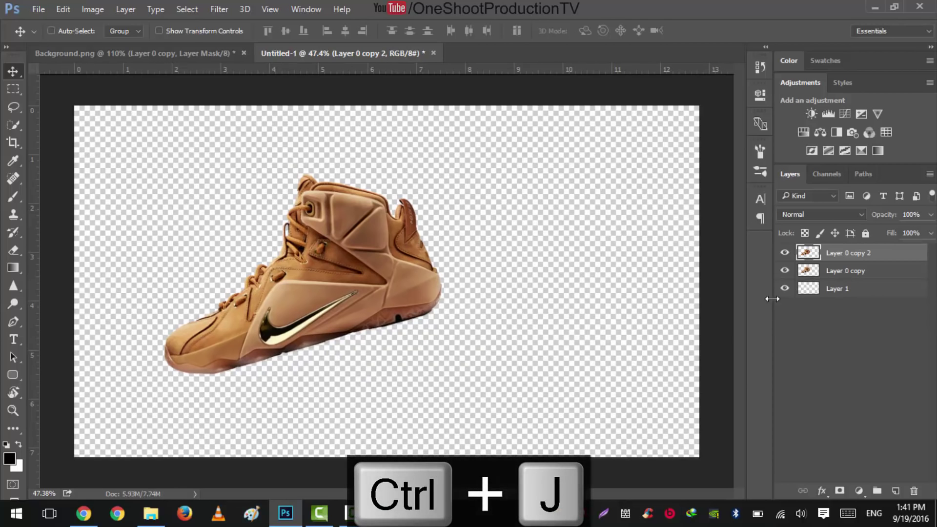
{"action": "left_click", "coordinate": [215, 8]}
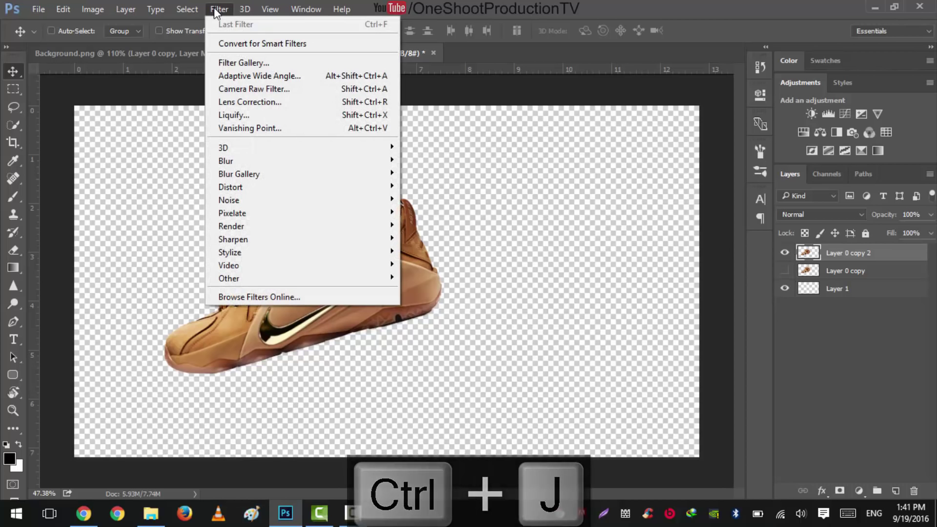
{"action": "left_click", "coordinate": [238, 115]}
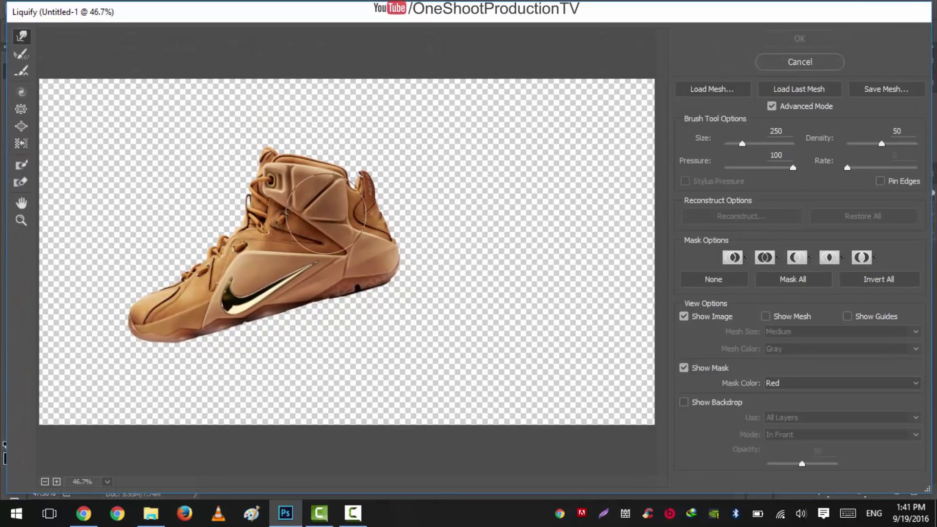
{"action": "key", "text": "bracketleft"}
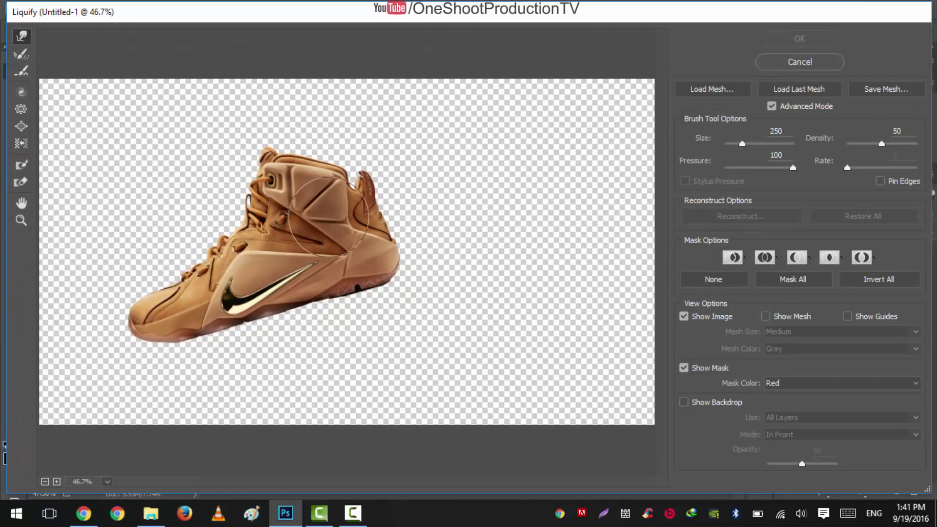
{"action": "left_click_drag", "start_coordinate": [330, 216], "coordinate": [438, 200]}
{"action": "left_click_drag", "start_coordinate": [327, 250], "coordinate": [443, 239]}
{"action": "left_click_drag", "start_coordinate": [362, 259], "coordinate": [464, 272]}
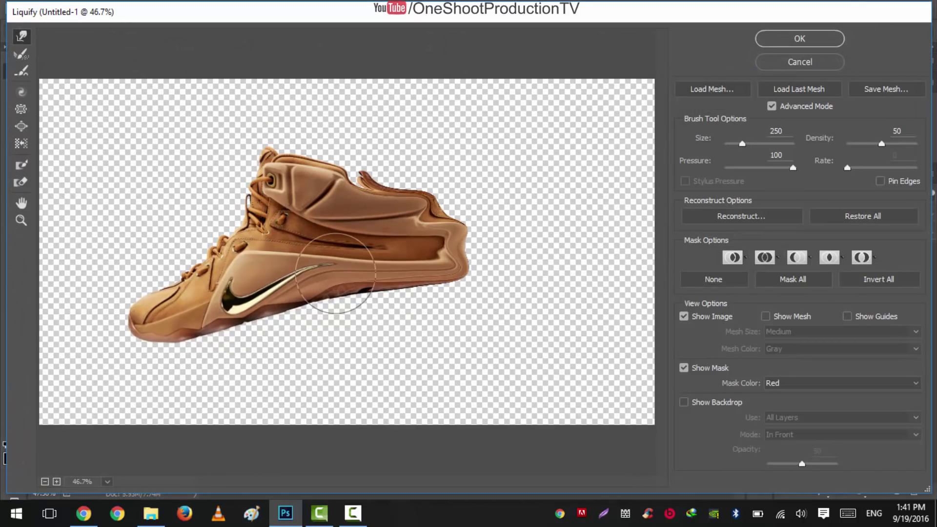
{"action": "left_click_drag", "start_coordinate": [322, 270], "coordinate": [499, 287]}
{"action": "mouse_move", "coordinate": [273, 244]}
{"action": "left_mouse_down"}
{"action": "mouse_move", "coordinate": [364, 206]}
{"action": "mouse_move", "coordinate": [291, 178]}
{"action": "mouse_move", "coordinate": [476, 105]}
{"action": "mouse_move", "coordinate": [426, 156]}
{"action": "mouse_move", "coordinate": [430, 176]}
{"action": "left_mouse_up"}
{"action": "mouse_move", "coordinate": [356, 186]}
{"action": "left_mouse_down"}
{"action": "mouse_move", "coordinate": [504, 233]}
{"action": "mouse_move", "coordinate": [540, 217]}
{"action": "left_mouse_up"}
{"action": "key", "text": "ctrl+z"}
{"action": "key", "text": "ctrl+alt+z"}
{"action": "key", "text": "ctrl+alt+z"}
{"action": "key", "text": "ctrl+alt+z"}
Turn off Advanced Mode and stretch the shoe's collar and heel outward with the Forward Warp tool at size 250, undoing unwanted strokes.
{"action": "key", "text": "ctrl+alt+z"}
{"action": "key", "text": "ctrl+alt+z"}
{"action": "key", "text": "ctrl+alt+z"}
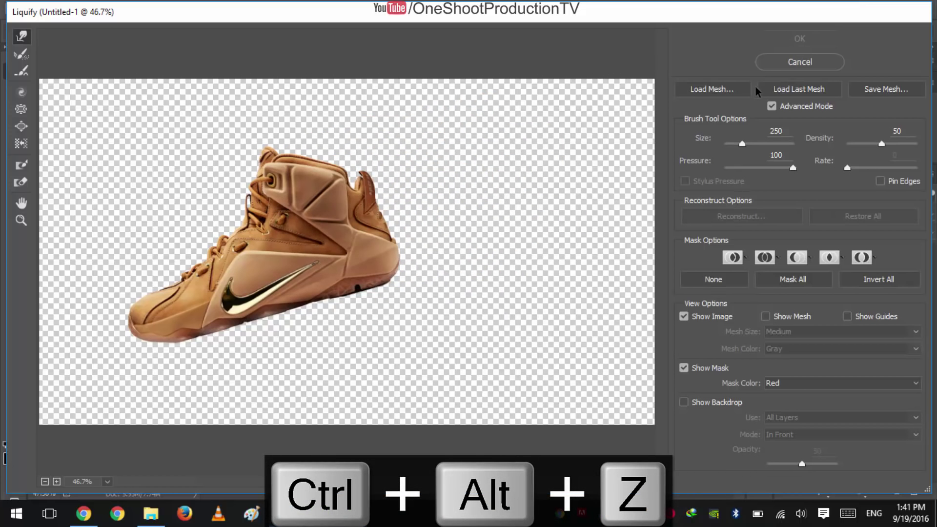
{"action": "left_click", "coordinate": [771, 106]}
{"action": "mouse_move", "coordinate": [303, 195]}
{"action": "left_mouse_down"}
{"action": "mouse_move", "coordinate": [334, 87]}
{"action": "mouse_move", "coordinate": [391, 206]}
{"action": "mouse_move", "coordinate": [491, 167]}
{"action": "mouse_move", "coordinate": [398, 195]}
{"action": "mouse_move", "coordinate": [388, 276]}
{"action": "mouse_move", "coordinate": [575, 341]}
{"action": "mouse_move", "coordinate": [502, 229]}
{"action": "mouse_move", "coordinate": [449, 171]}
{"action": "mouse_move", "coordinate": [443, 111]}
{"action": "left_mouse_up"}
Extend the warped back of the shoe toward the canvas's right edge, undo the unwanted strokes and apply the Liquify distortion.
{"action": "key", "text": "ctrl+alt+z"}
{"action": "key", "text": "ctrl+alt+z"}
{"action": "key", "text": "ctrl+alt+z"}
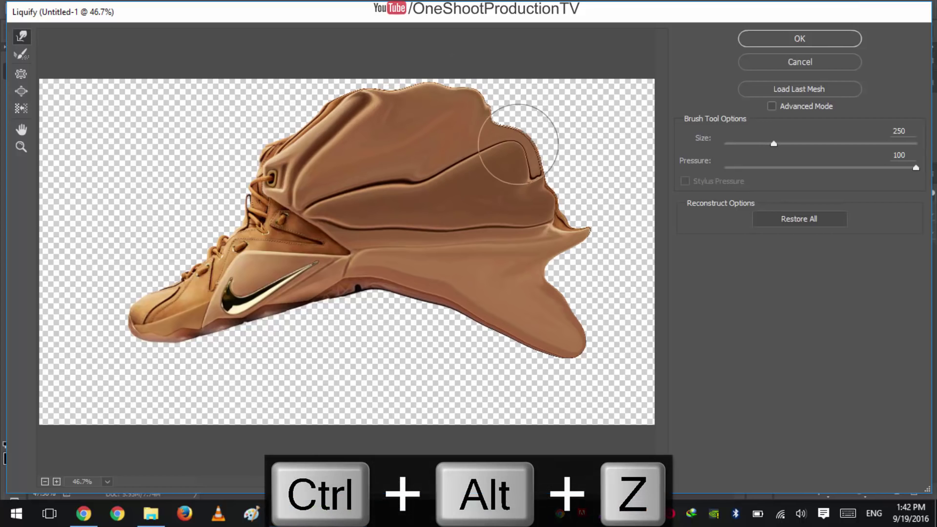
{"action": "mouse_move", "coordinate": [592, 151]}
{"action": "left_mouse_down"}
{"action": "mouse_move", "coordinate": [469, 112]}
{"action": "mouse_move", "coordinate": [566, 145]}
{"action": "mouse_move", "coordinate": [556, 197]}
{"action": "mouse_move", "coordinate": [612, 237]}
{"action": "mouse_move", "coordinate": [540, 266]}
{"action": "mouse_move", "coordinate": [409, 200]}
{"action": "mouse_move", "coordinate": [475, 283]}
{"action": "left_mouse_up"}
{"action": "key", "text": "ctrl+alt+z"}
{"action": "key", "text": "ctrl+alt+z"}
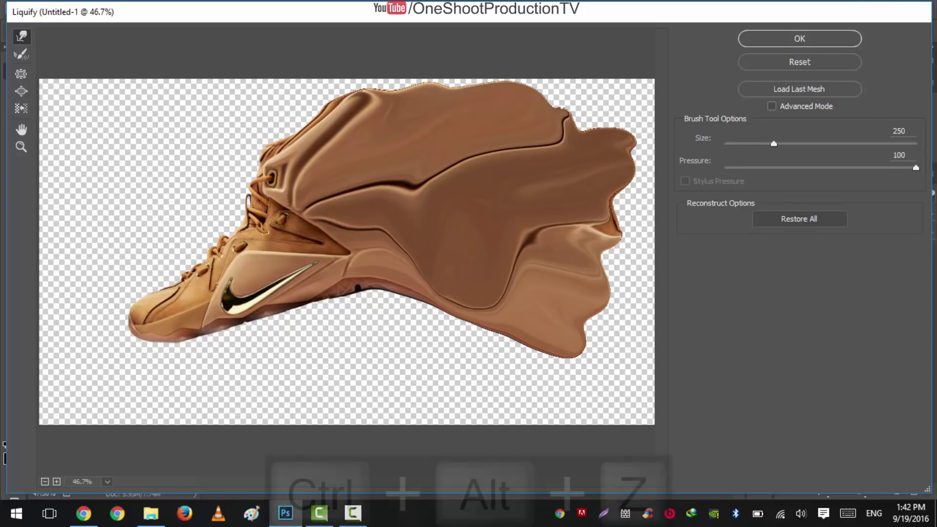
{"action": "key", "text": "ctrl+alt+z"}
{"action": "key", "text": "ctrl+alt+z"}
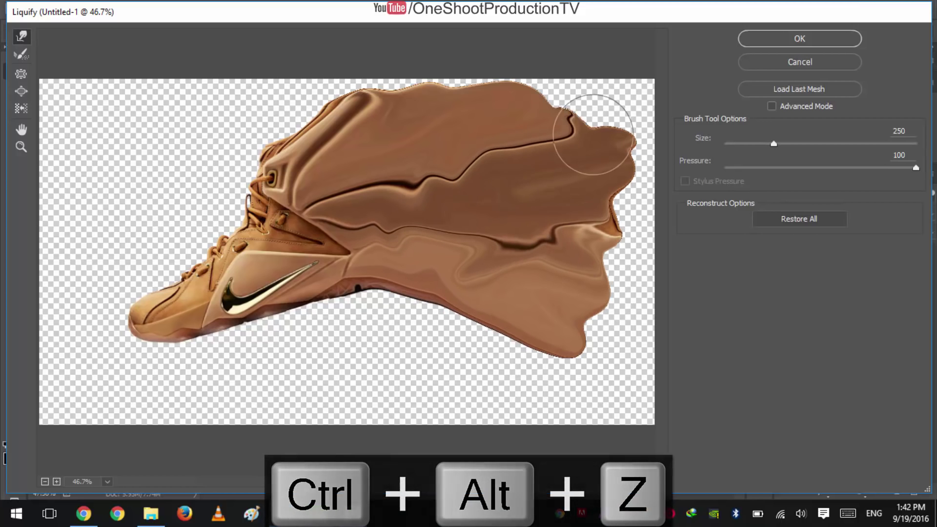
{"action": "key", "text": "ctrl+z"}
{"action": "key", "text": "ctrl+alt+z"}
{"action": "key", "text": "Return"}
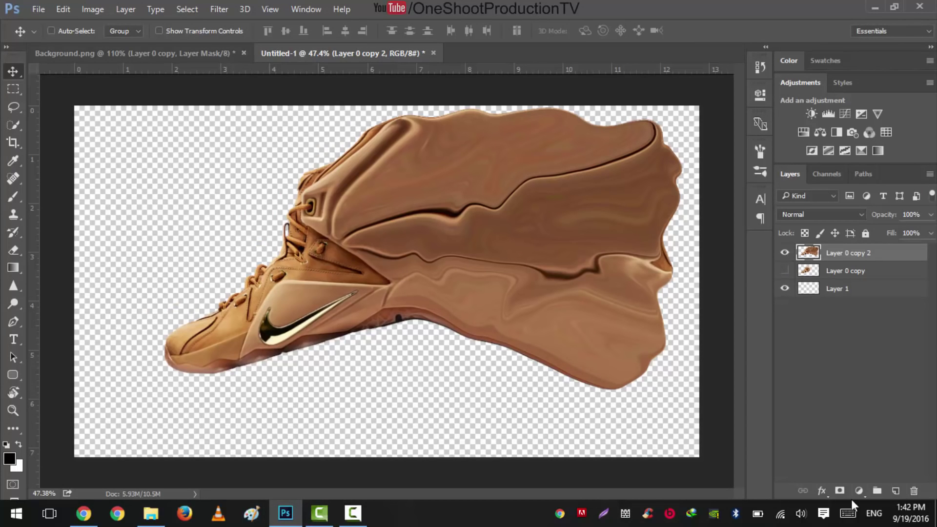
Add a layer mask to the liquified copy and invert it to black, hiding that copy and showing the original shoe layer.
{"action": "left_click", "coordinate": [839, 492]}
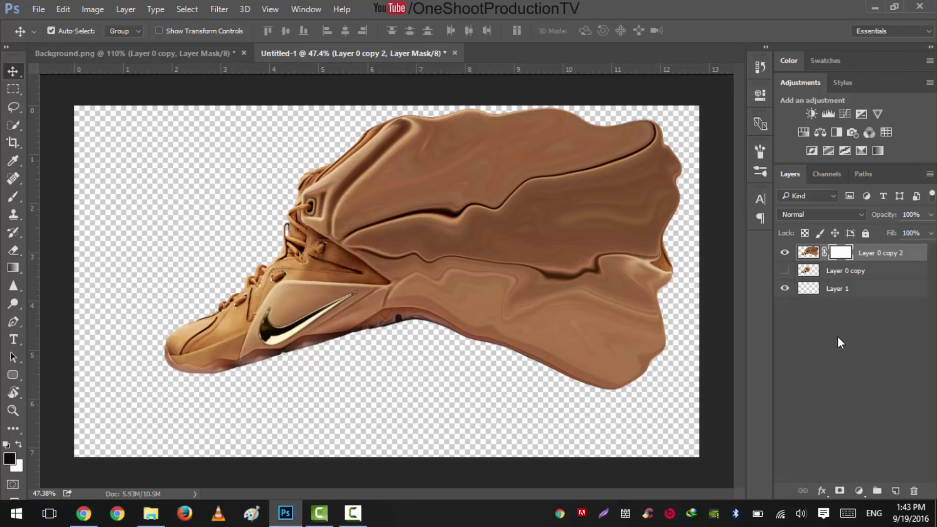
{"action": "key", "text": "ctrl+i"}
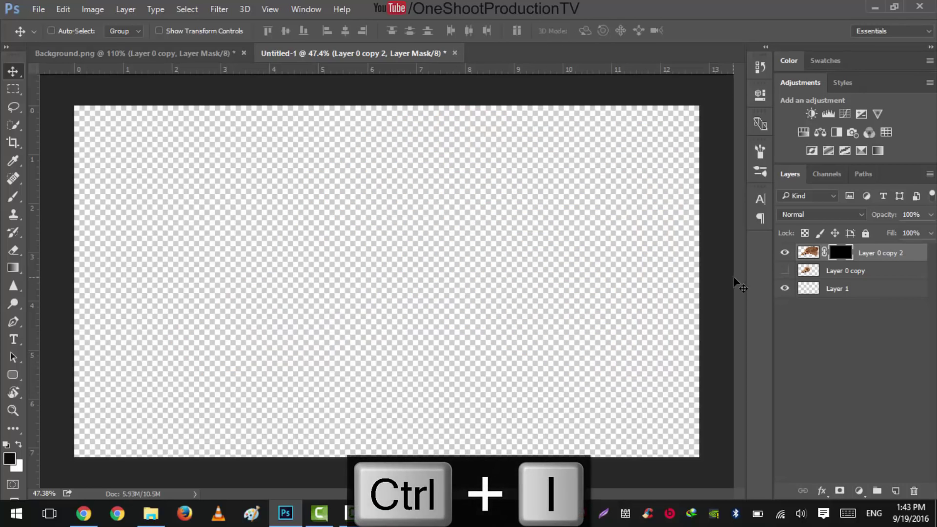
{"action": "left_click", "coordinate": [783, 254]}
{"action": "left_click", "coordinate": [783, 271]}
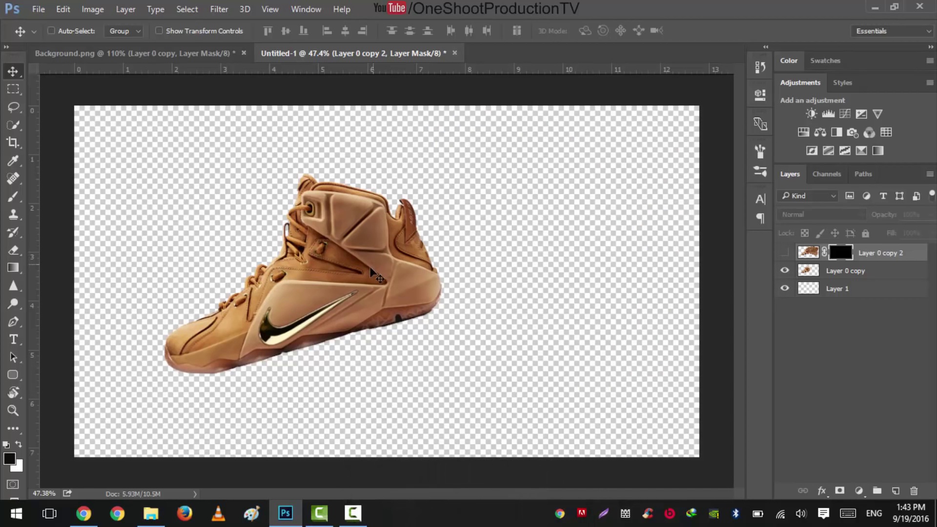
{"action": "scroll", "coordinate": [181, 233], "scroll_direction": "up", "scroll_amount": 2}
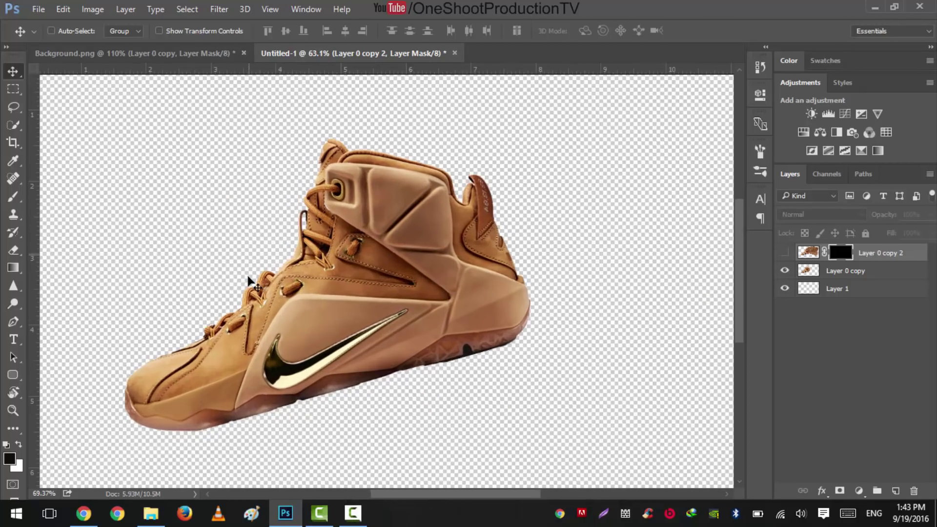
{"action": "scroll", "coordinate": [400, 278], "scroll_direction": "up", "scroll_amount": 1}
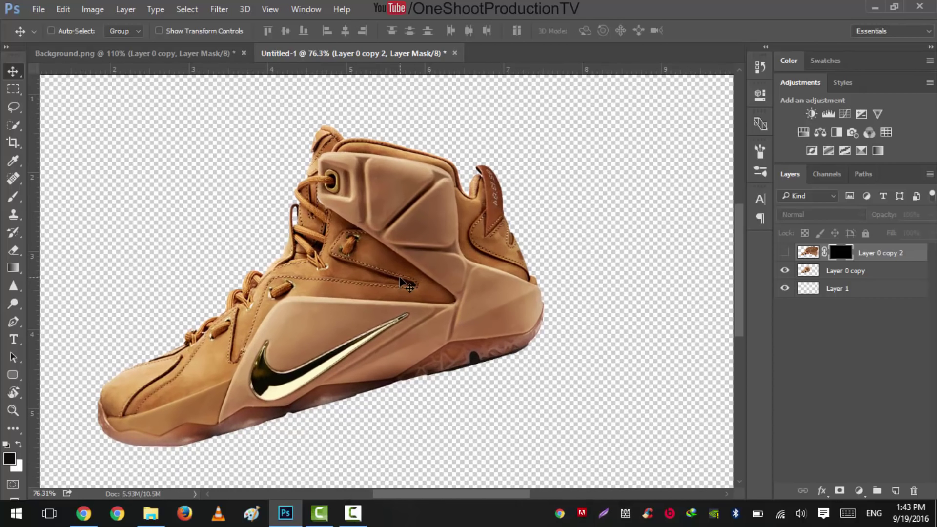
{"action": "key", "text": "e"}
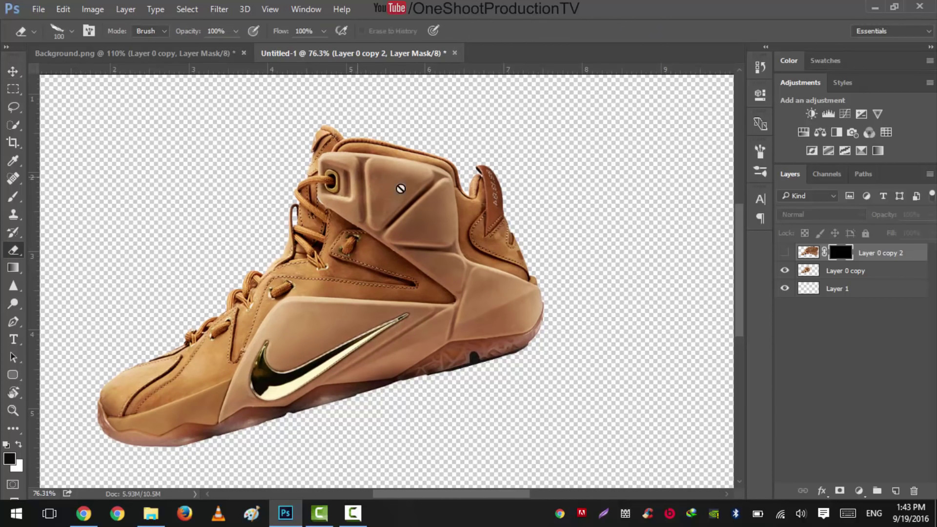
{"action": "scroll", "coordinate": [394, 211], "scroll_direction": "down", "scroll_amount": 2}
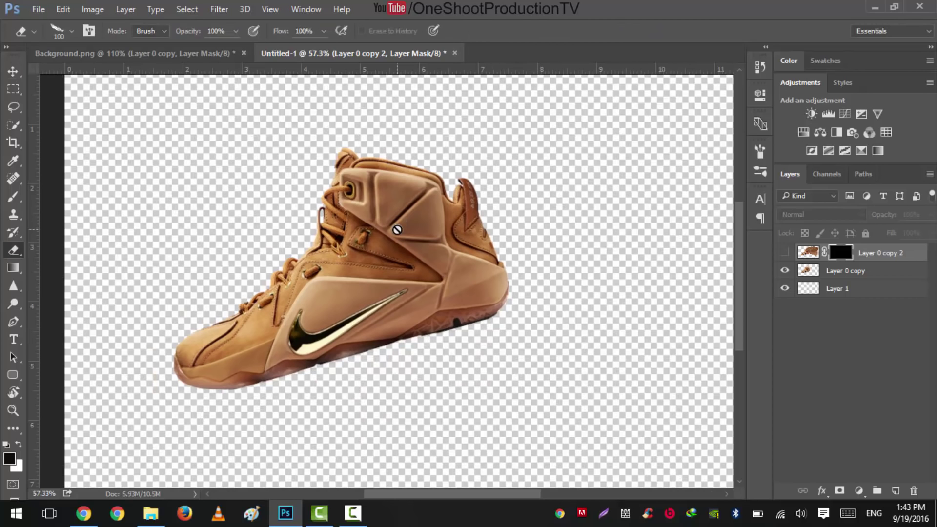
{"action": "scroll", "coordinate": [377, 217], "scroll_direction": "down", "scroll_amount": 1}
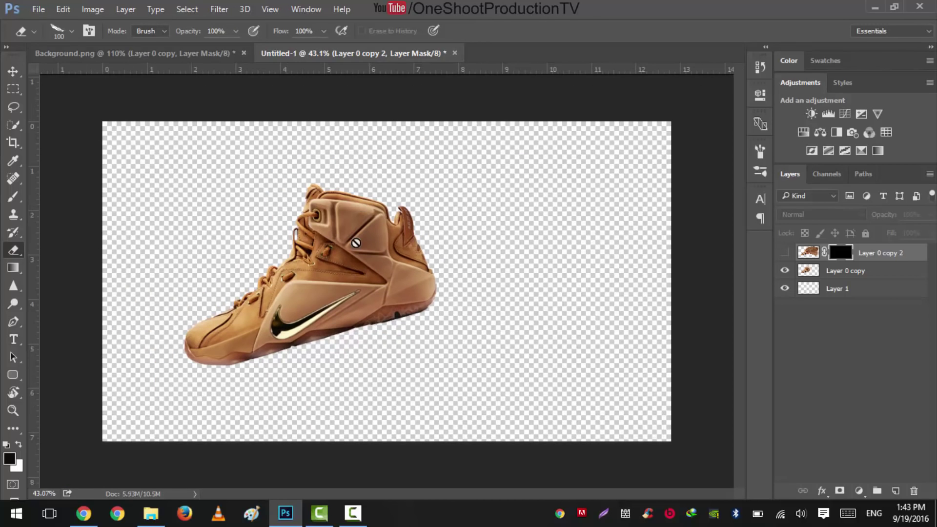
Isolate Layer 1 and define the Gradient tool's colours from white (ffffff) to gray (999999).
{"action": "left_click", "coordinate": [879, 293]}
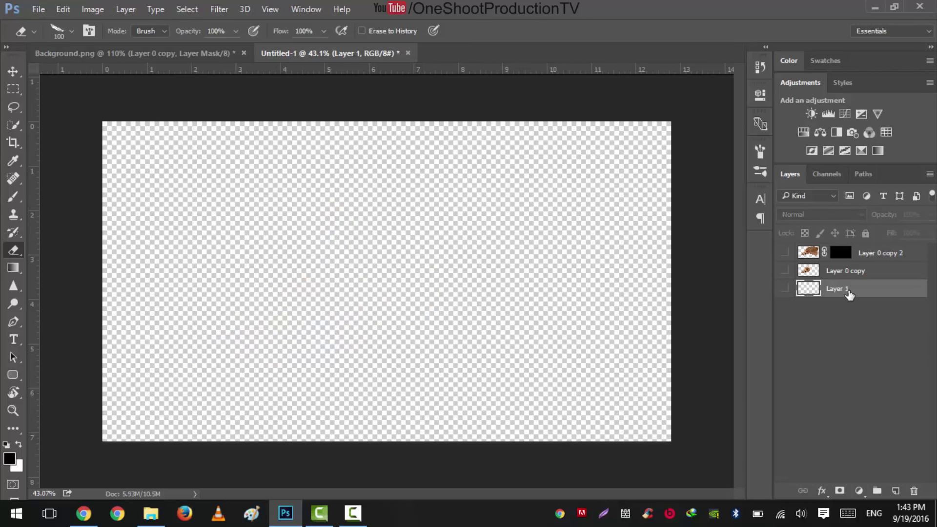
{"action": "left_click", "coordinate": [784, 289]}
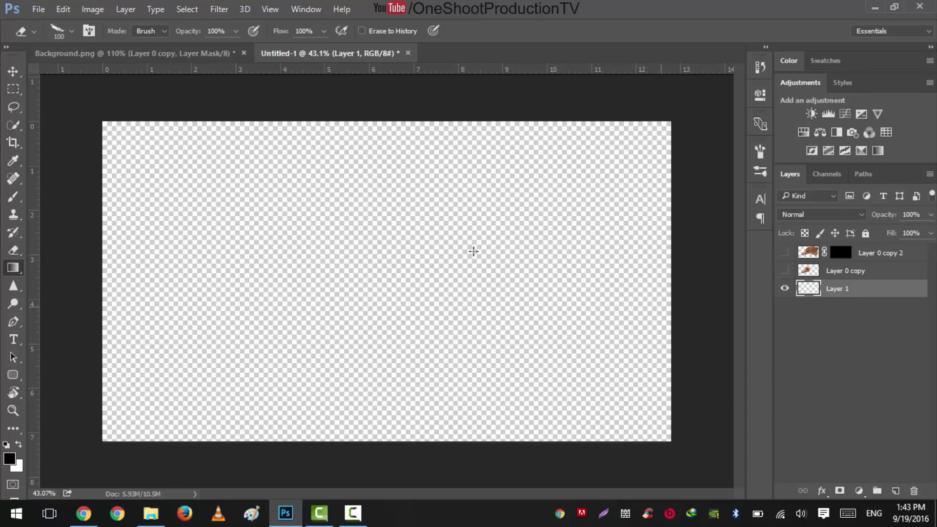
{"action": "key", "text": "g"}
{"action": "left_click", "coordinate": [75, 36]}
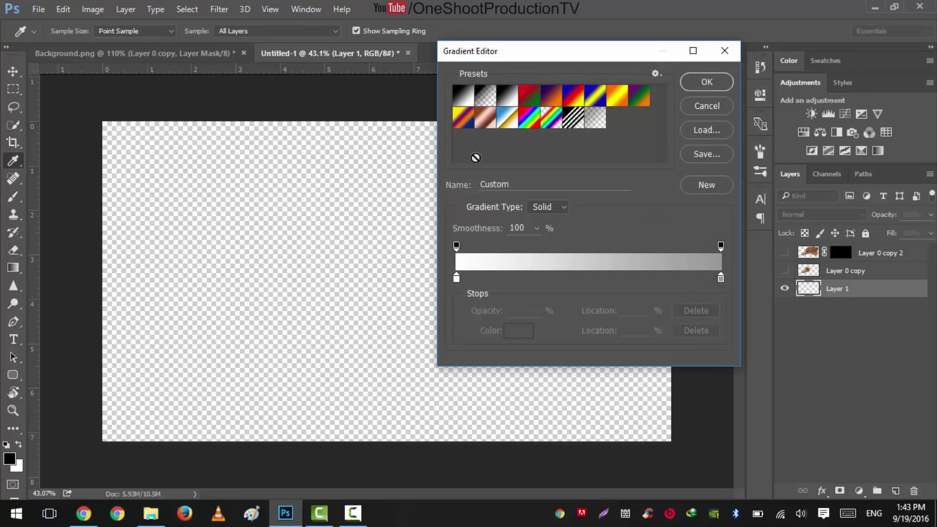
{"action": "left_click", "coordinate": [456, 279]}
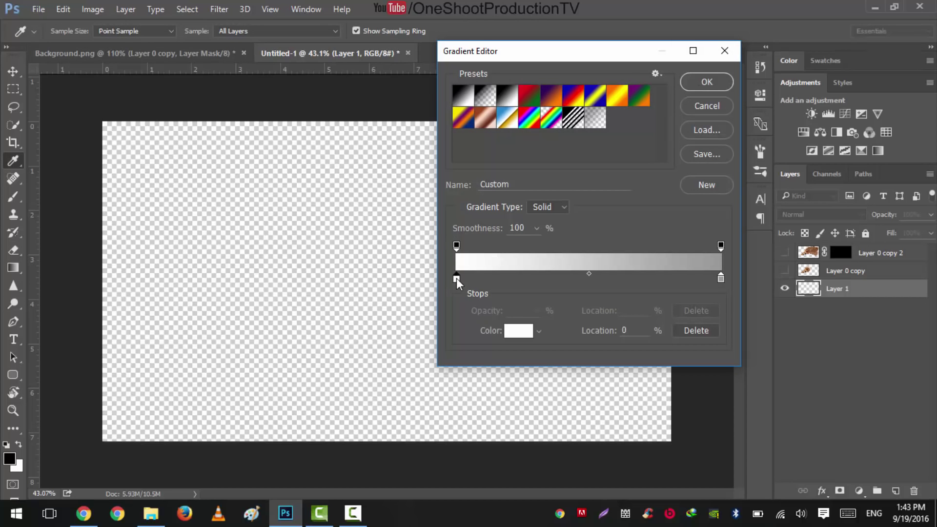
{"action": "left_click", "coordinate": [722, 277]}
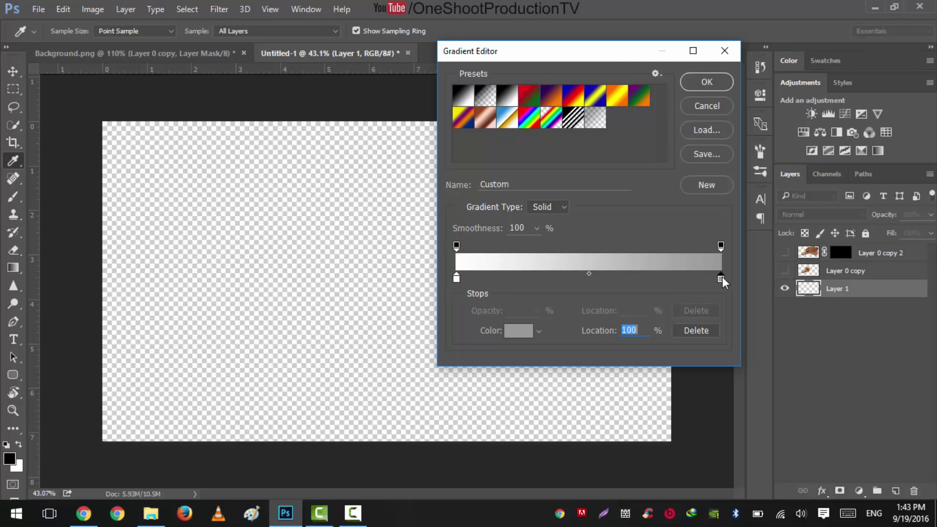
{"action": "double_click", "coordinate": [721, 279]}
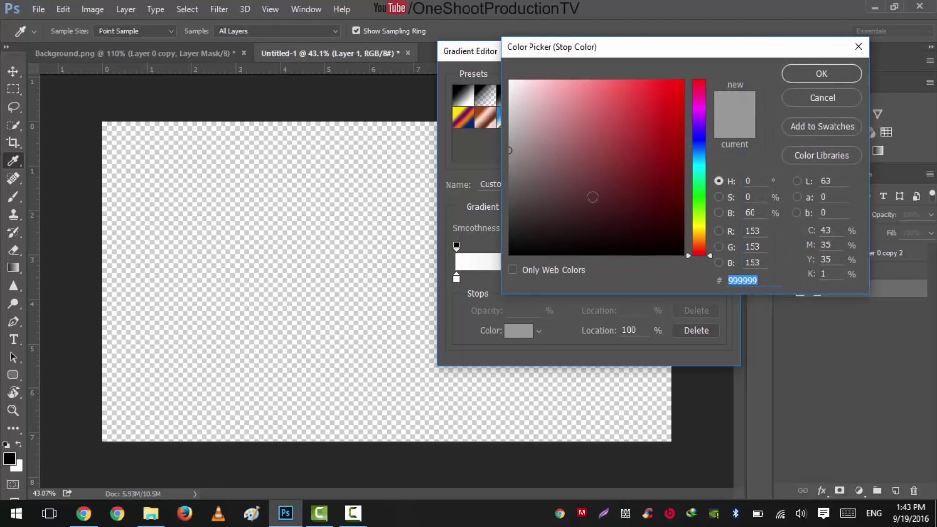
{"action": "left_click", "coordinate": [821, 73]}
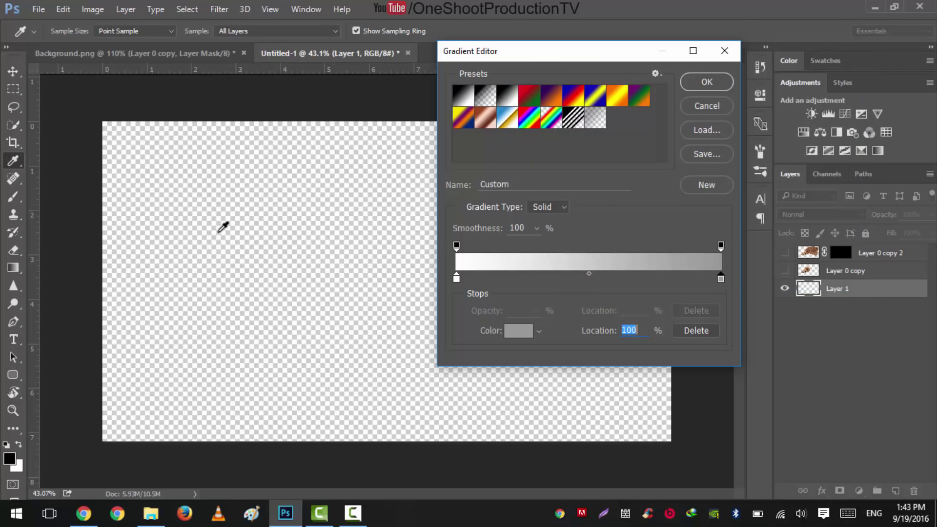
{"action": "left_click", "coordinate": [456, 278]}
{"action": "double_click", "coordinate": [456, 278]}
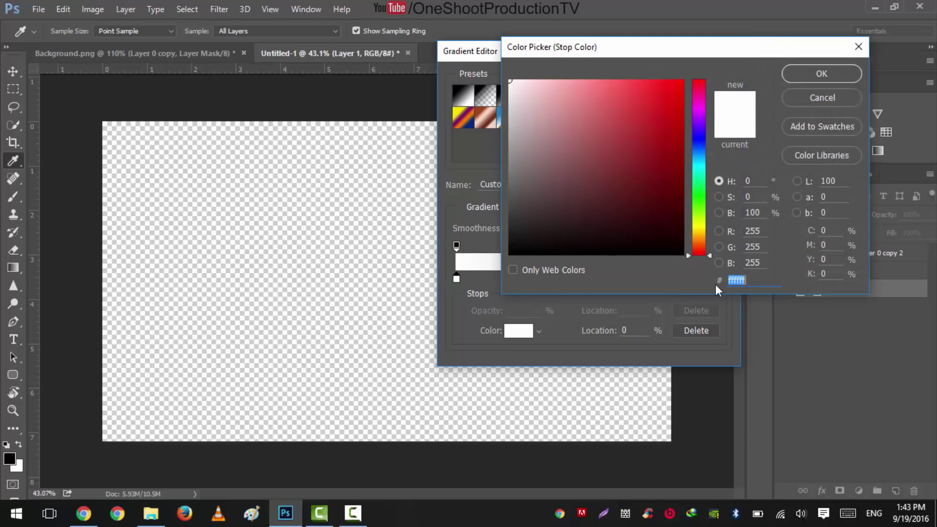
{"action": "left_click", "coordinate": [824, 72]}
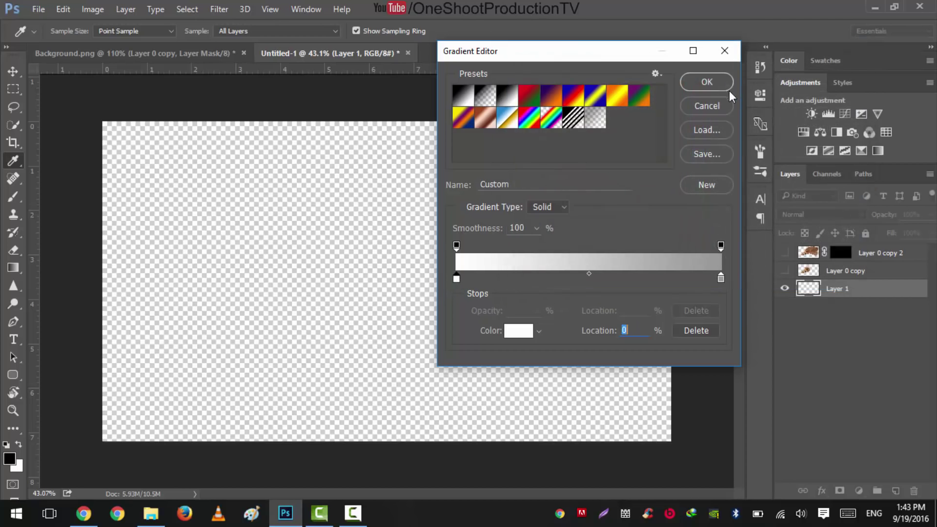
{"action": "left_click", "coordinate": [707, 82]}
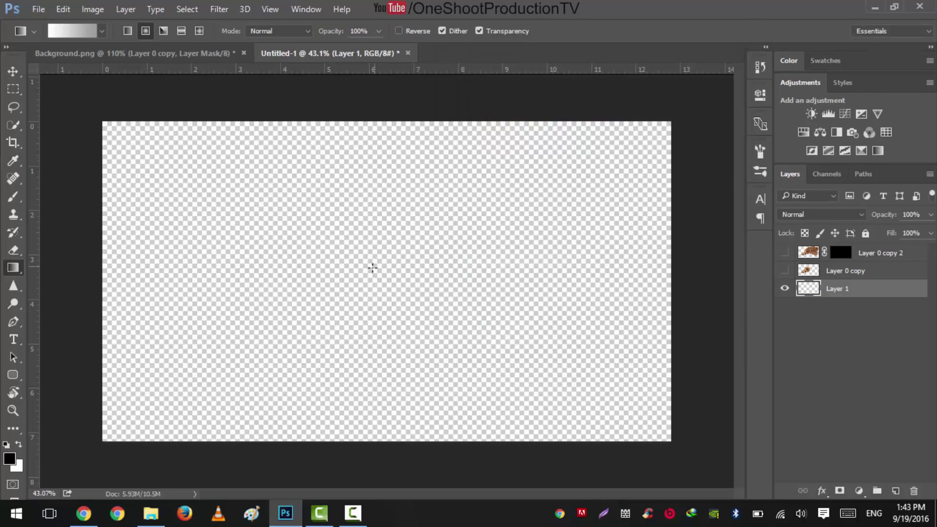
Fill Layer 1 with the radial gradient from near the canvas centre outward, and show both shoe layers again.
{"action": "left_click_drag", "start_coordinate": [683, 272], "coordinate": [682, 272]}
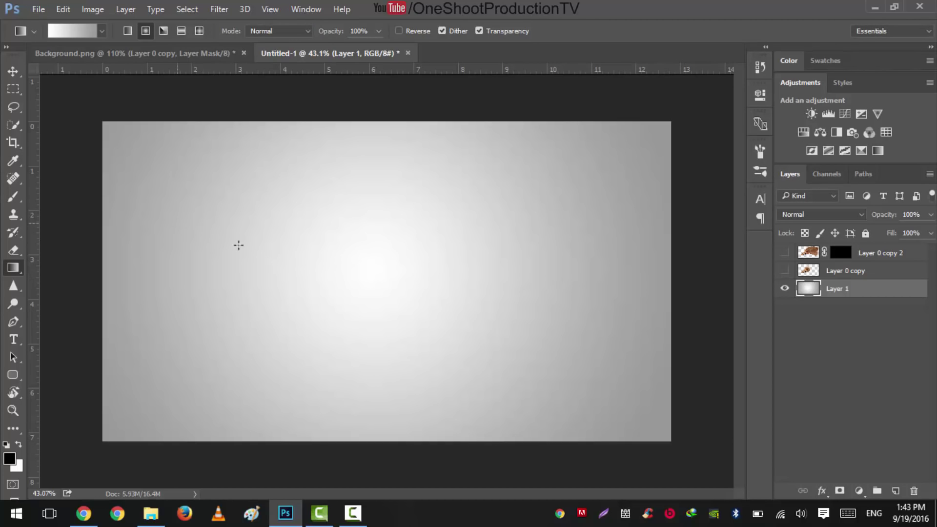
{"action": "left_click", "coordinate": [10, 71]}
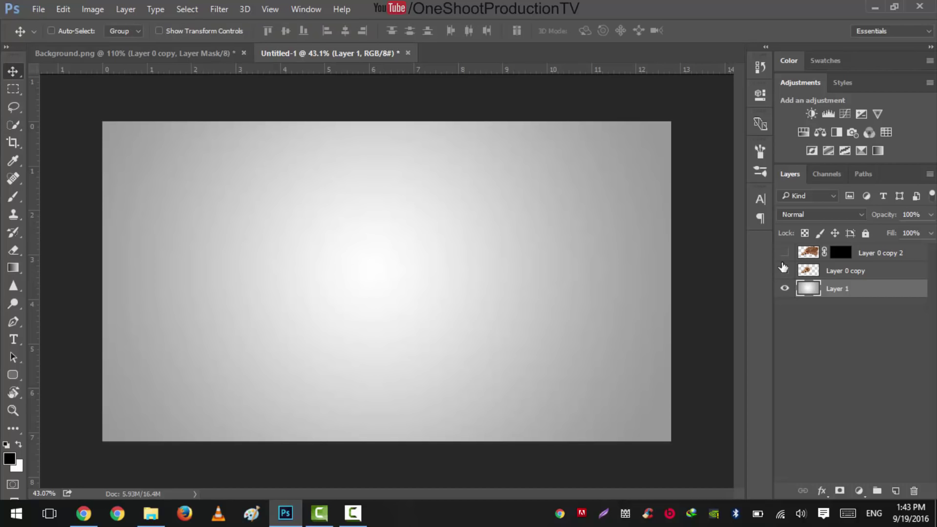
{"action": "left_click", "coordinate": [784, 271]}
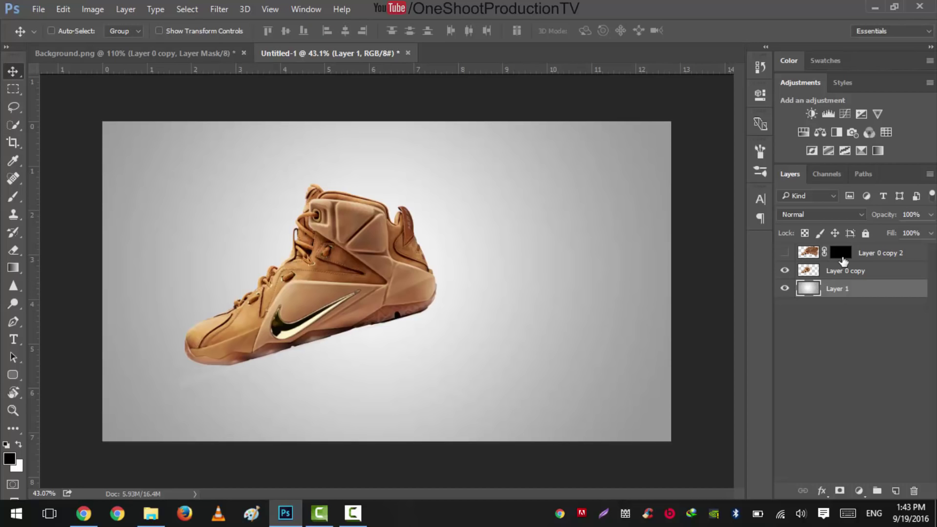
{"action": "left_click", "coordinate": [804, 252]}
Select Layer 0 copy and choose the 664 px feather brush tip for the Eraser.
{"action": "left_click", "coordinate": [816, 273]}
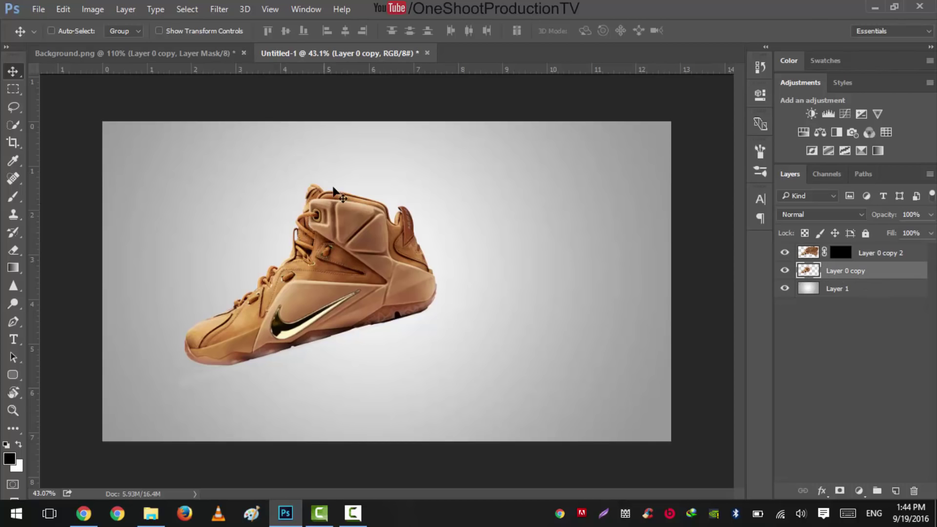
{"action": "scroll", "coordinate": [334, 188], "scroll_direction": "up", "scroll_amount": 2}
{"action": "scroll", "coordinate": [335, 189], "scroll_direction": "down", "scroll_amount": 1}
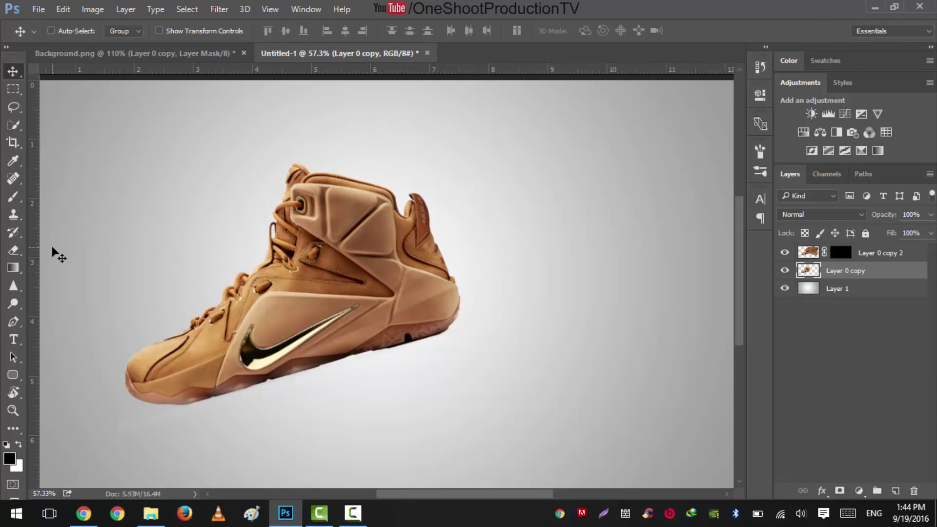
{"action": "key", "text": "e"}
{"action": "right_click", "coordinate": [248, 160]}
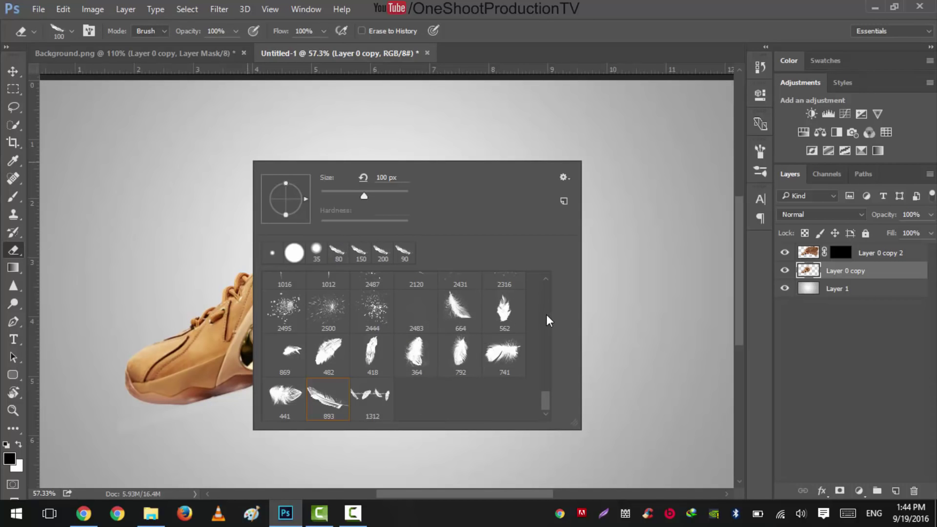
{"action": "left_click", "coordinate": [459, 310]}
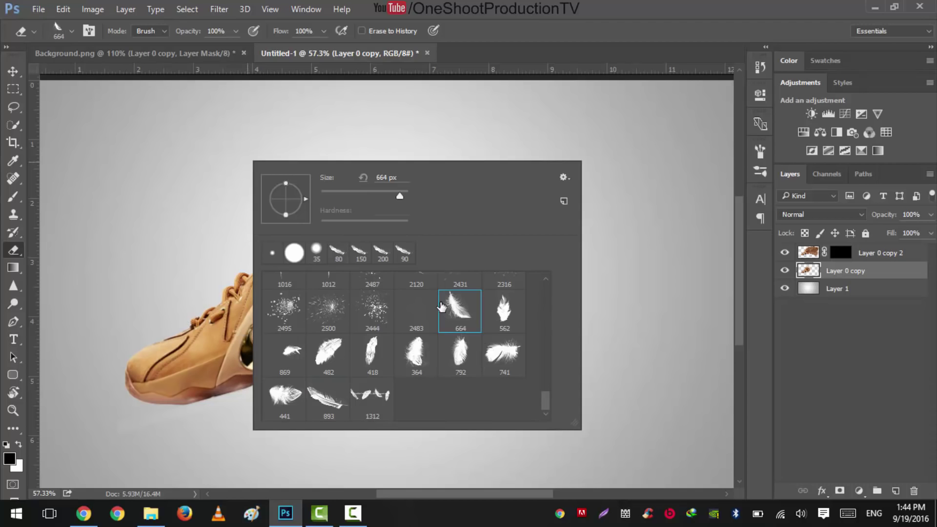
{"action": "left_click", "coordinate": [462, 4]}
Configure the feather brush with 100% size jitter, 100% angle jitter, 198% scatter and 32% spacing.
{"action": "key", "text": "F5"}
{"action": "left_click", "coordinate": [544, 199]}
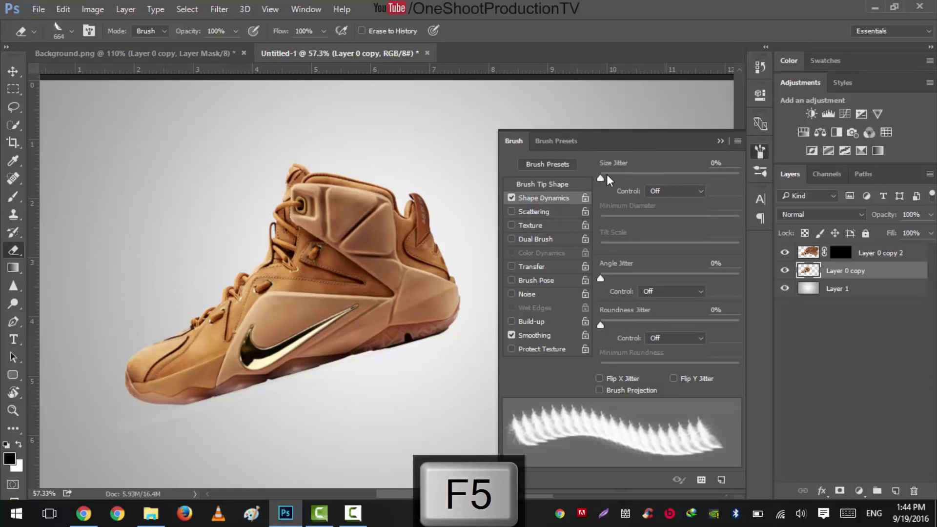
{"action": "left_click_drag", "start_coordinate": [607, 177], "coordinate": [746, 181]}
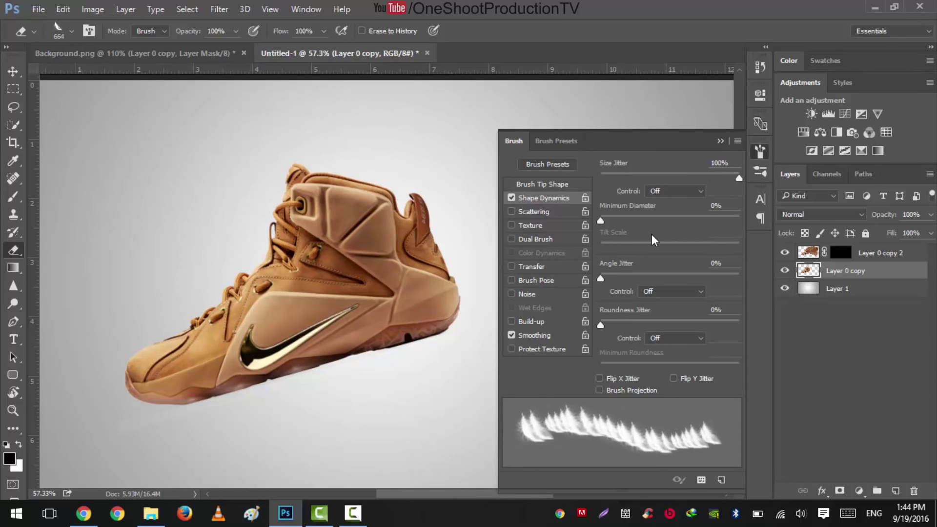
{"action": "left_click_drag", "start_coordinate": [601, 275], "coordinate": [751, 285]}
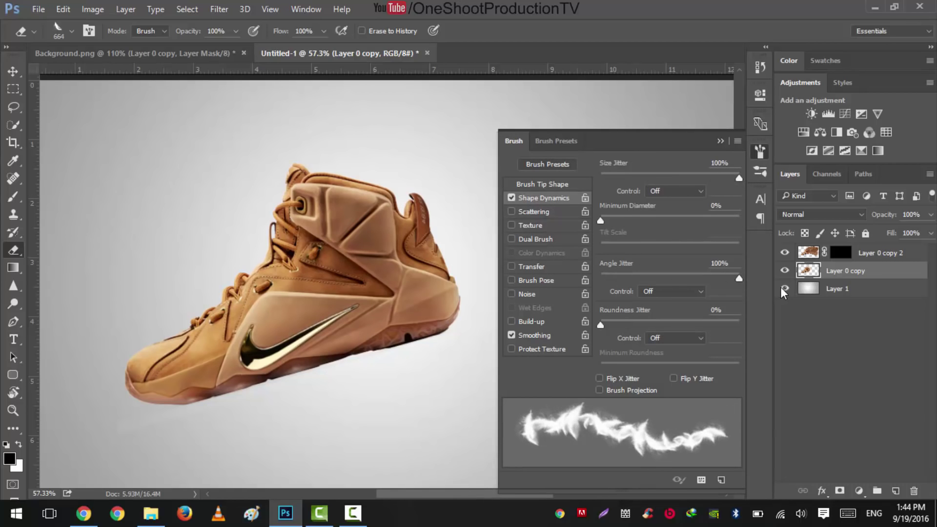
{"action": "left_click", "coordinate": [531, 213]}
{"action": "left_click_drag", "start_coordinate": [602, 177], "coordinate": [627, 181]}
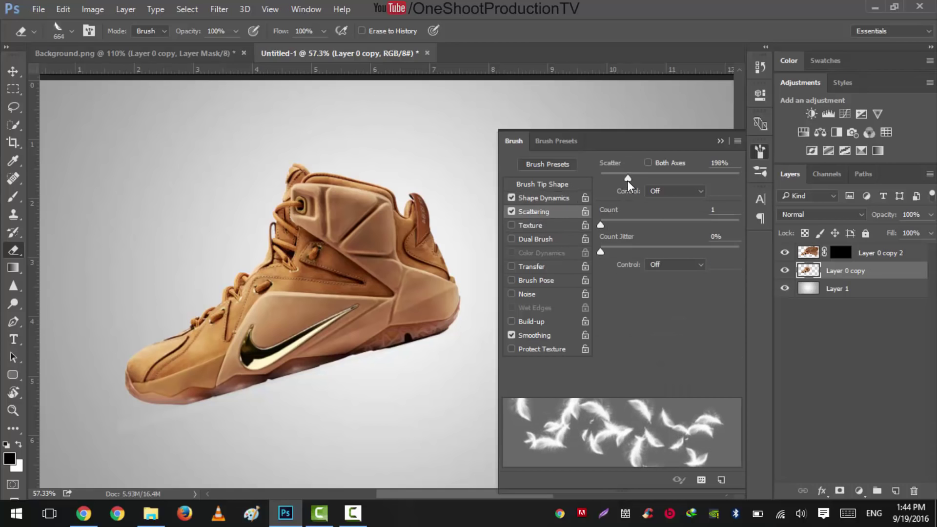
{"action": "left_click", "coordinate": [545, 185]}
{"action": "left_click_drag", "start_coordinate": [618, 369], "coordinate": [622, 374]}
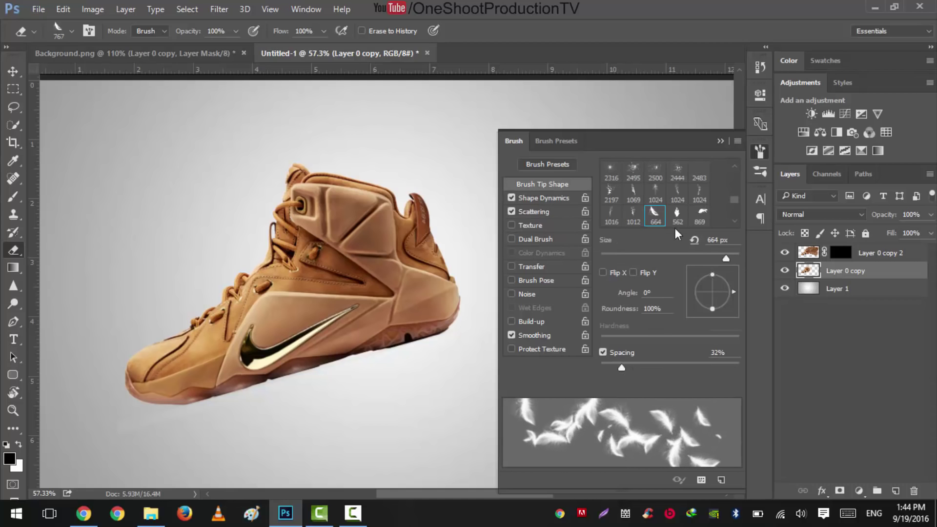
{"action": "left_click", "coordinate": [719, 142]}
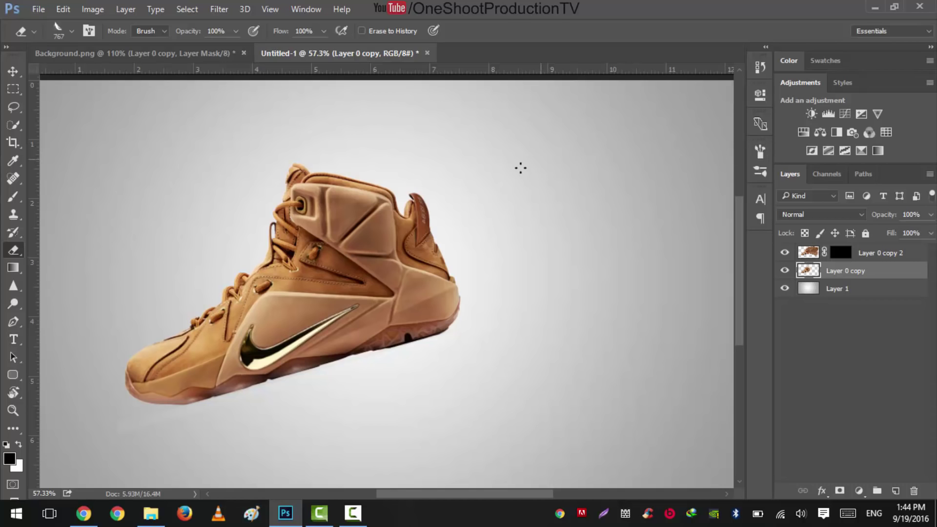
Reduce the eraser to 30 px and start erasing feather-shaped pieces along the shoe's collar and heel, enlarging the tip as needed.
{"action": "right_click", "coordinate": [442, 221]}
{"action": "left_click_drag", "start_coordinate": [590, 252], "coordinate": [542, 255]}
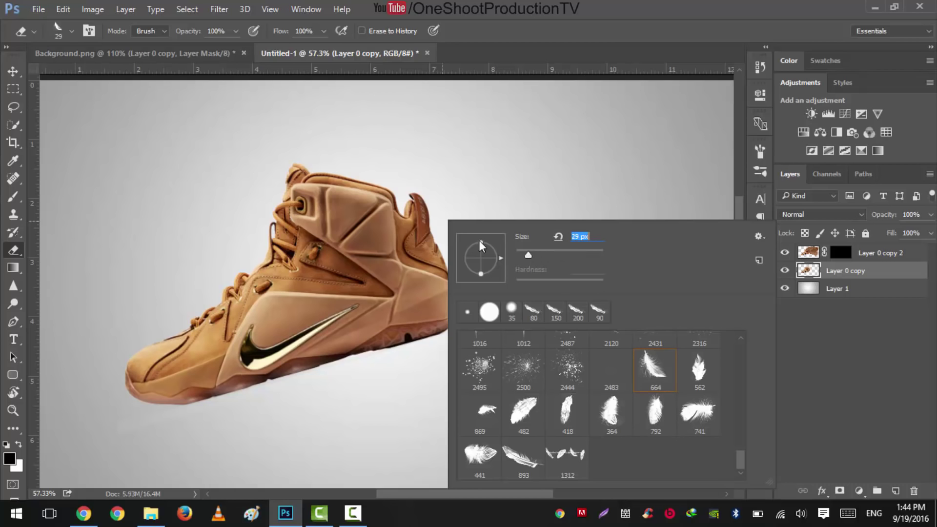
{"action": "key", "text": "Return"}
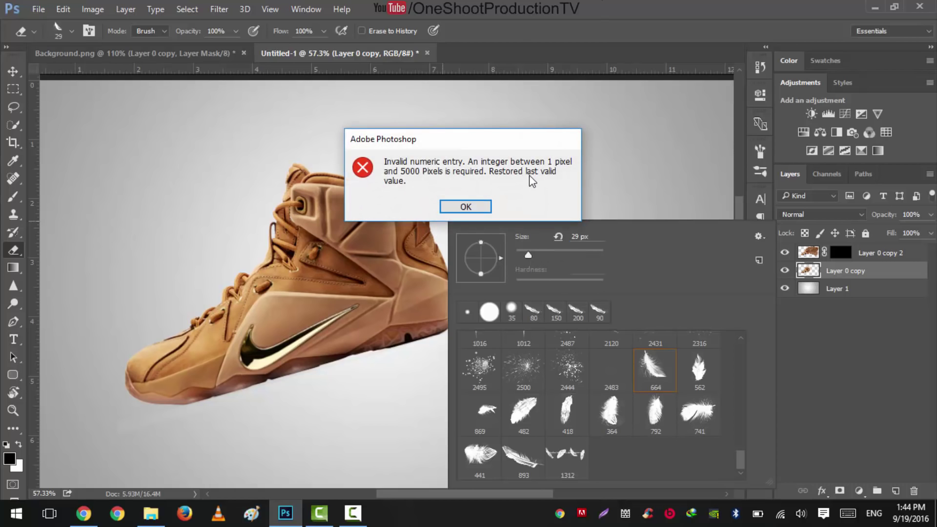
{"action": "left_click", "coordinate": [474, 206]}
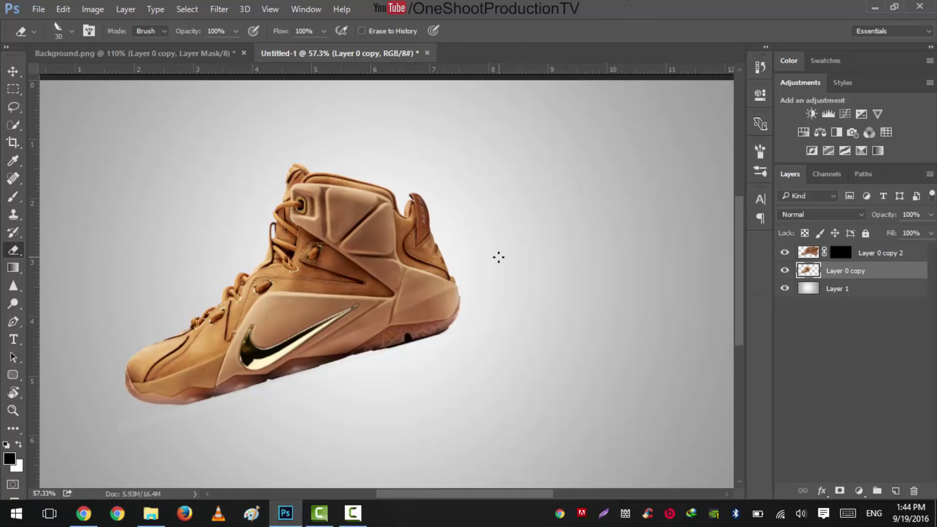
{"action": "mouse_move", "coordinate": [436, 245]}
{"action": "left_mouse_down"}
{"action": "mouse_move", "coordinate": [451, 303]}
{"action": "mouse_move", "coordinate": [424, 233]}
{"action": "mouse_move", "coordinate": [355, 180]}
{"action": "mouse_move", "coordinate": [444, 270]}
{"action": "mouse_move", "coordinate": [393, 182]}
{"action": "mouse_move", "coordinate": [390, 237]}
{"action": "mouse_move", "coordinate": [436, 292]}
{"action": "left_mouse_up"}
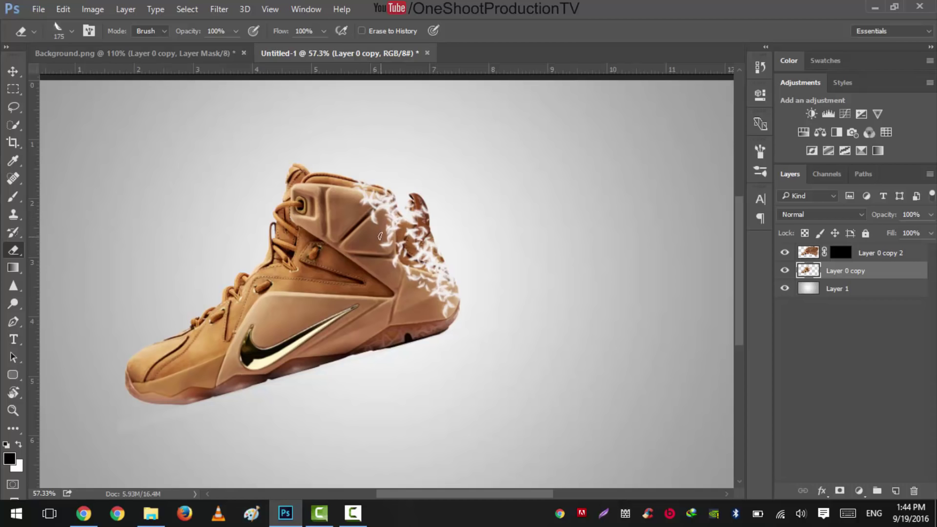
Try erasing larger feather shapes across the shoe's upper, reduce the eraser to 90 px and undo the oversized erasures.
{"action": "key", "text": "]"}
{"action": "mouse_move", "coordinate": [380, 218]}
{"action": "left_mouse_down"}
{"action": "mouse_move", "coordinate": [414, 203]}
{"action": "mouse_move", "coordinate": [378, 253]}
{"action": "mouse_move", "coordinate": [359, 197]}
{"action": "mouse_move", "coordinate": [380, 287]}
{"action": "mouse_move", "coordinate": [398, 299]}
{"action": "left_mouse_up"}
{"action": "key", "text": "bracketleft"}
{"action": "key", "text": "bracketleft"}
{"action": "key", "text": "bracketleft"}
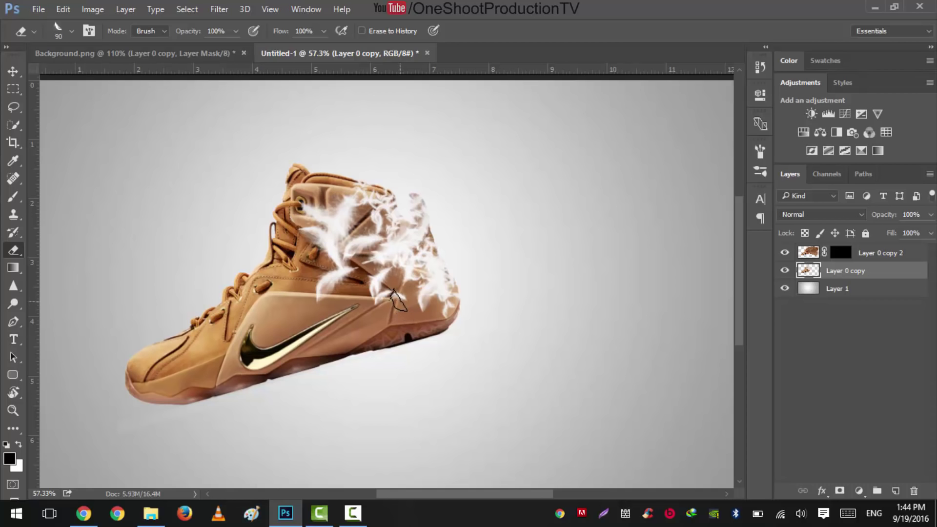
{"action": "key", "text": "ctrl+alt+z"}
{"action": "key", "text": "ctrl+alt+z"}
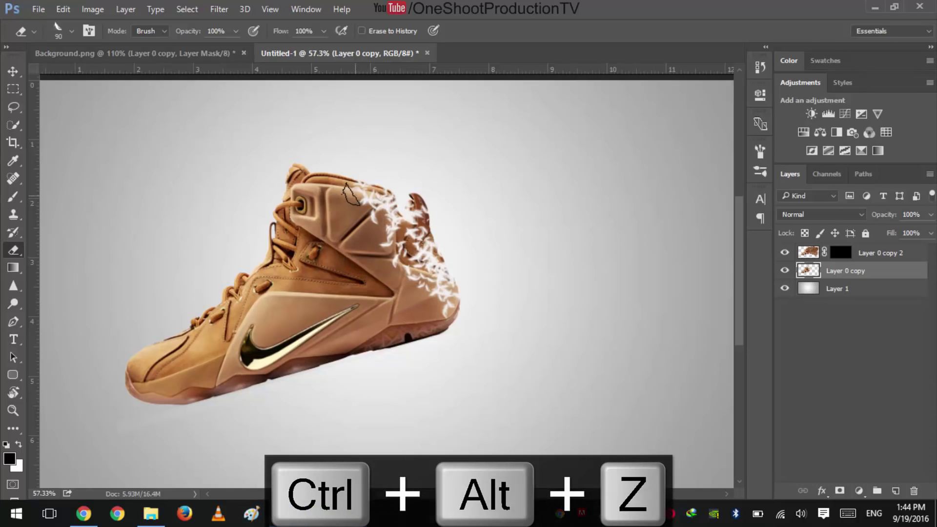
Erase the shoe's collar and heel into scattered feather shapes with the 90 px eraser, undoing the unwanted stroke.
{"action": "mouse_move", "coordinate": [351, 194]}
{"action": "left_mouse_down"}
{"action": "mouse_move", "coordinate": [406, 296]}
{"action": "mouse_move", "coordinate": [385, 222]}
{"action": "mouse_move", "coordinate": [317, 174]}
{"action": "mouse_move", "coordinate": [328, 205]}
{"action": "mouse_move", "coordinate": [443, 319]}
{"action": "mouse_move", "coordinate": [406, 306]}
{"action": "mouse_move", "coordinate": [412, 293]}
{"action": "mouse_move", "coordinate": [375, 289]}
{"action": "mouse_move", "coordinate": [349, 270]}
{"action": "mouse_move", "coordinate": [350, 257]}
{"action": "mouse_move", "coordinate": [337, 268]}
{"action": "mouse_move", "coordinate": [322, 190]}
{"action": "left_mouse_up"}
{"action": "key", "text": "ctrl+alt+z"}
{"action": "mouse_move", "coordinate": [378, 202]}
{"action": "left_mouse_down"}
{"action": "mouse_move", "coordinate": [410, 203]}
{"action": "mouse_move", "coordinate": [390, 270]}
{"action": "mouse_move", "coordinate": [362, 166]}
{"action": "mouse_move", "coordinate": [321, 185]}
{"action": "mouse_move", "coordinate": [339, 261]}
{"action": "mouse_move", "coordinate": [360, 270]}
{"action": "mouse_move", "coordinate": [368, 183]}
{"action": "mouse_move", "coordinate": [382, 254]}
{"action": "mouse_move", "coordinate": [412, 309]}
{"action": "mouse_move", "coordinate": [453, 310]}
{"action": "mouse_move", "coordinate": [408, 207]}
{"action": "left_mouse_up"}
{"action": "right_click", "coordinate": [408, 209]}
{"action": "left_click", "coordinate": [548, 10]}
{"action": "mouse_move", "coordinate": [356, 184]}
{"action": "left_mouse_down"}
{"action": "mouse_move", "coordinate": [419, 214]}
{"action": "mouse_move", "coordinate": [448, 266]}
{"action": "mouse_move", "coordinate": [459, 314]}
{"action": "mouse_move", "coordinate": [418, 296]}
{"action": "mouse_move", "coordinate": [313, 167]}
{"action": "mouse_move", "coordinate": [351, 213]}
{"action": "left_mouse_up"}
Review the feather eraser's brush tip, scattering and shape dynamics settings.
{"action": "right_click", "coordinate": [375, 205]}
{"action": "key", "text": "Escape"}
{"action": "key", "text": "F5"}
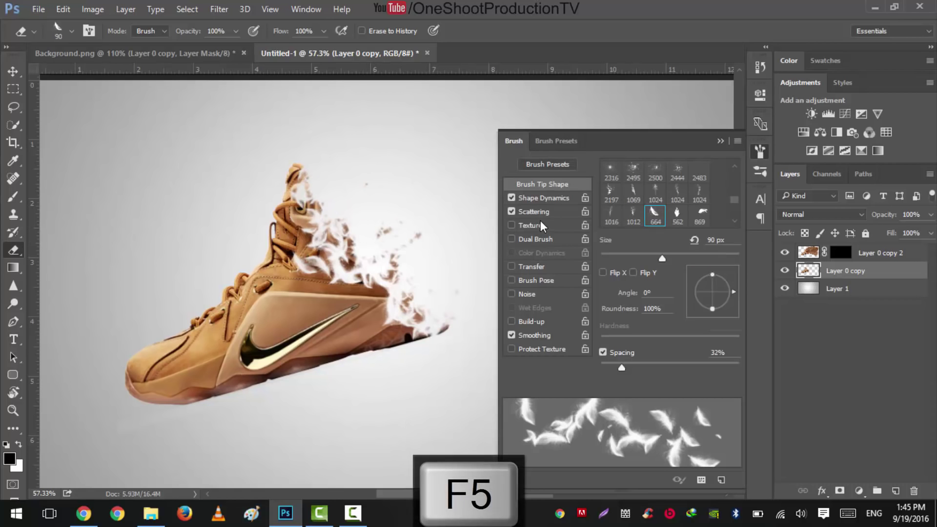
{"action": "left_click", "coordinate": [535, 209]}
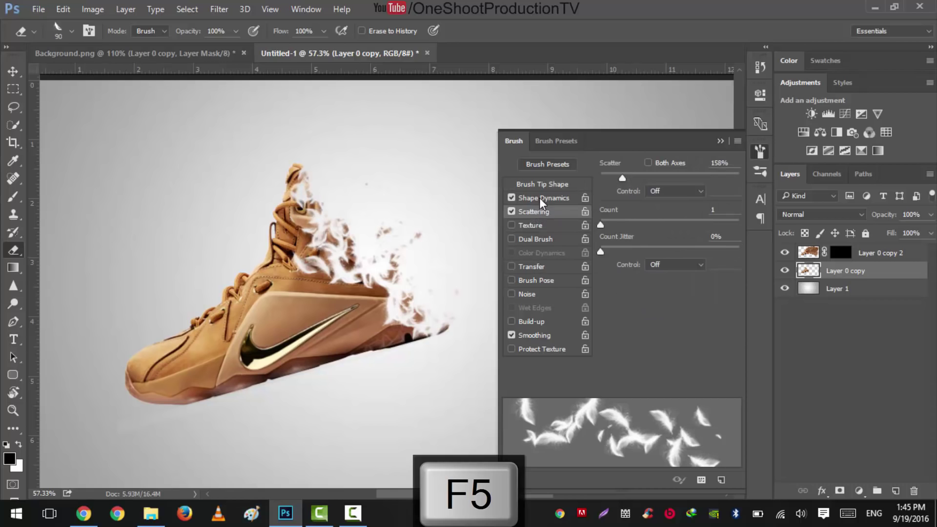
{"action": "left_click", "coordinate": [542, 197]}
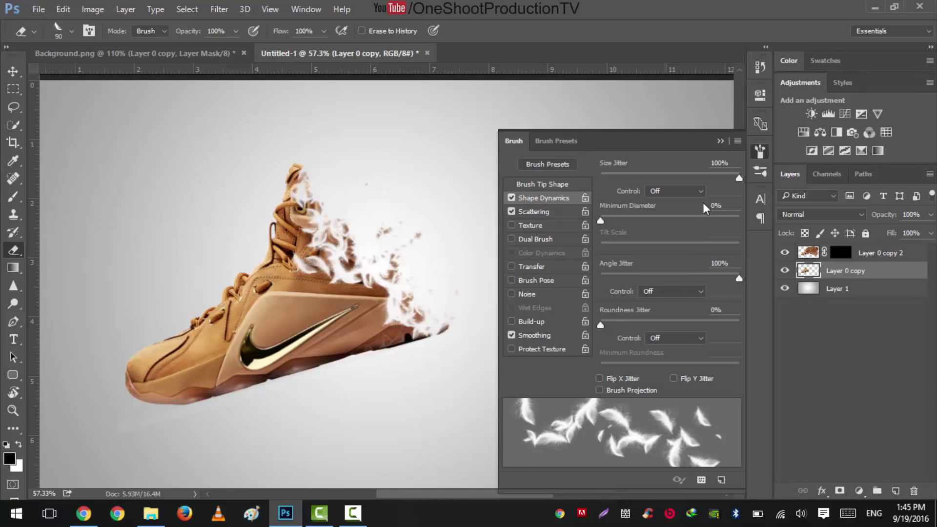
{"action": "left_click", "coordinate": [720, 141]}
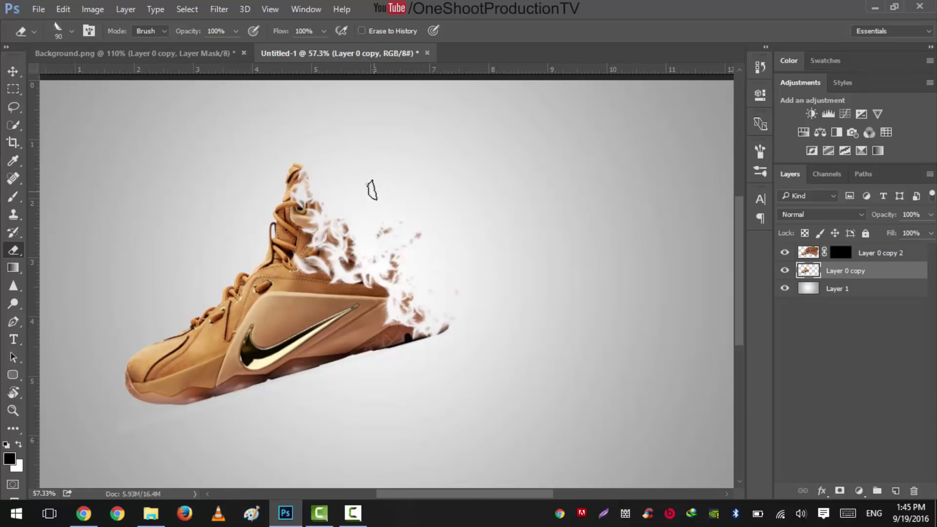
Erase more feather shapes around the shoe's heel and lower upper, and undo the unwanted stroke across the upper.
{"action": "left_click", "coordinate": [385, 294]}
{"action": "mouse_move", "coordinate": [362, 282]}
{"action": "left_mouse_down"}
{"action": "mouse_move", "coordinate": [447, 256]}
{"action": "mouse_move", "coordinate": [347, 291]}
{"action": "mouse_move", "coordinate": [330, 259]}
{"action": "left_mouse_up"}
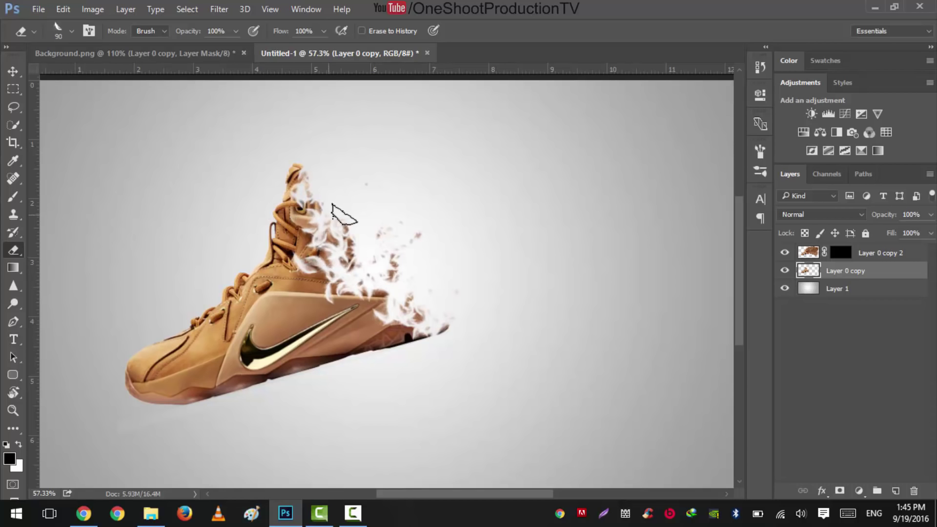
{"action": "key", "text": "ctrl+alt+z"}
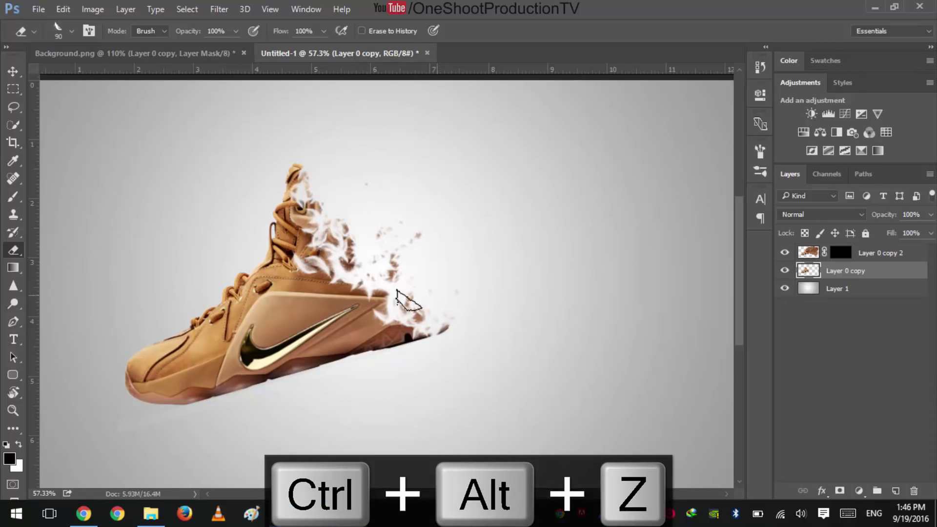
Activate the black mask of Layer 0 copy 2 and choose the Brush tool.
{"action": "left_click", "coordinate": [809, 254]}
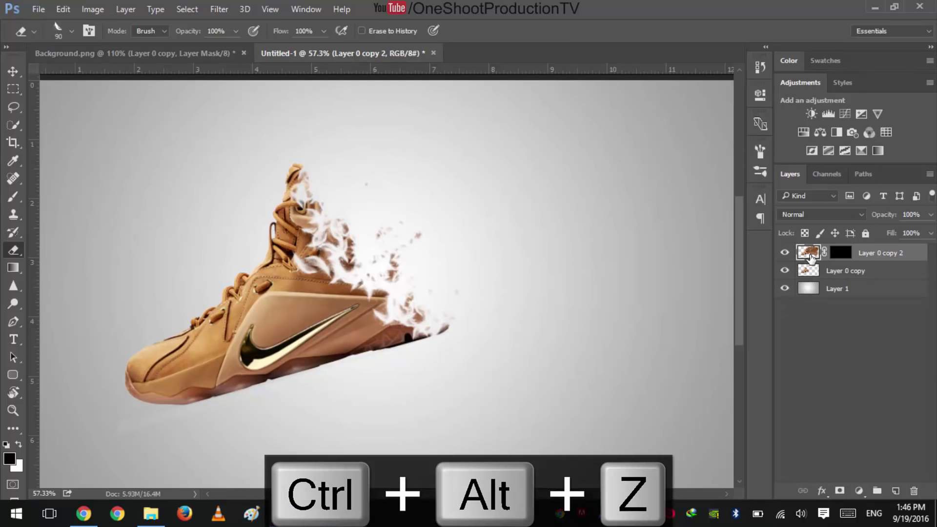
{"action": "left_click", "coordinate": [840, 258]}
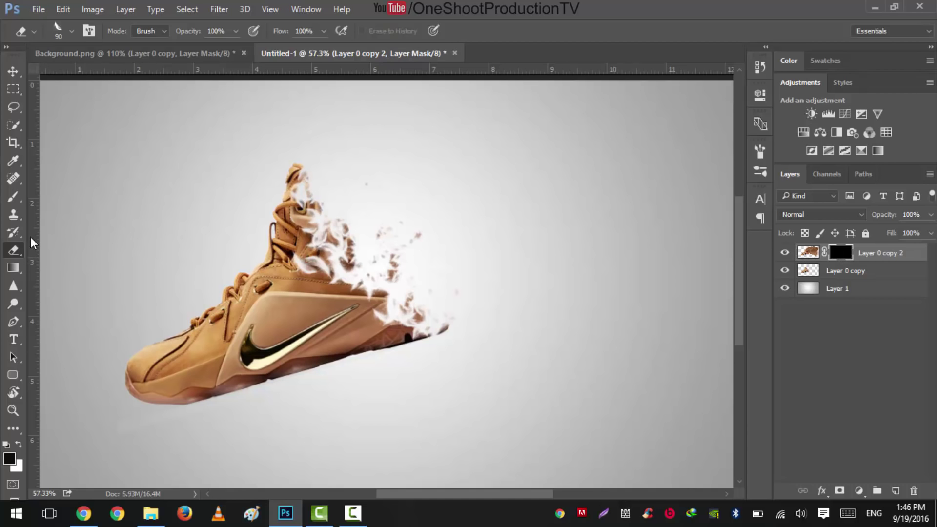
{"action": "left_click", "coordinate": [17, 179]}
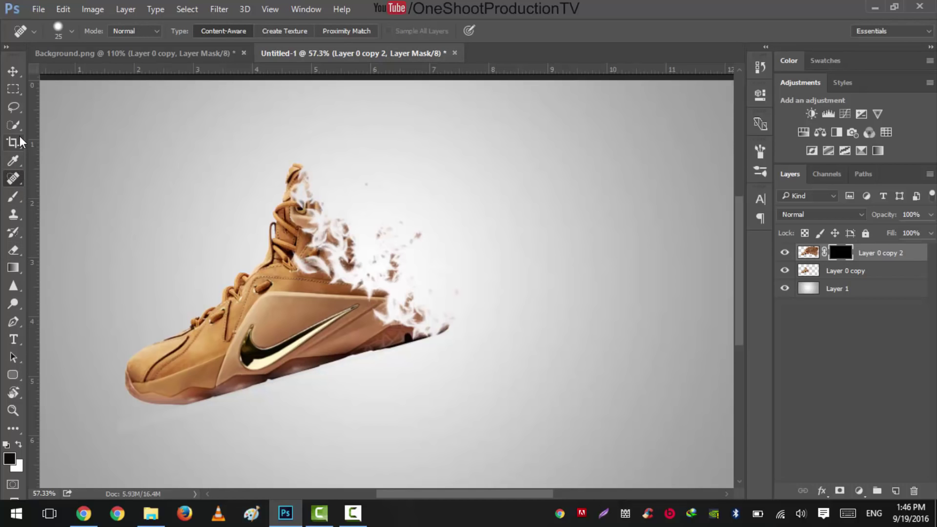
{"action": "key", "text": "b"}
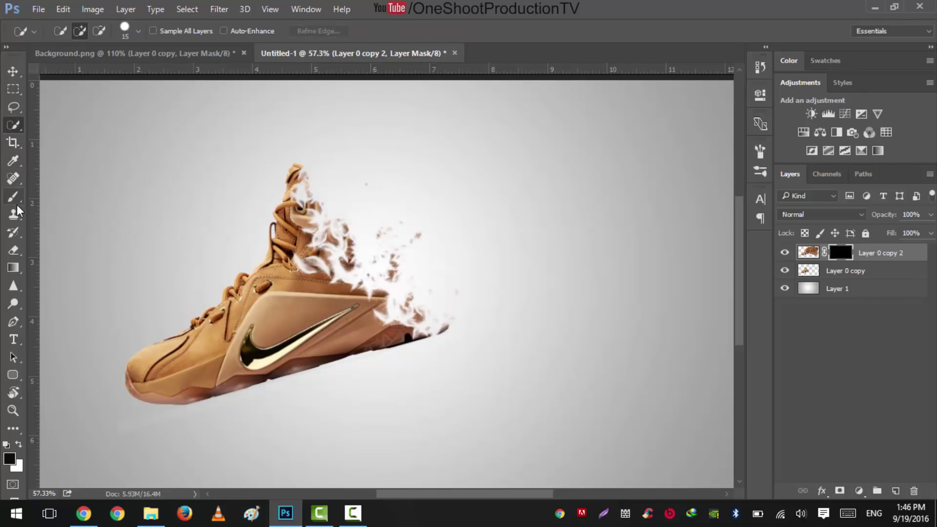
Choose the 664 feather tip for the brush and set its size to 100 px.
{"action": "right_click", "coordinate": [372, 180]}
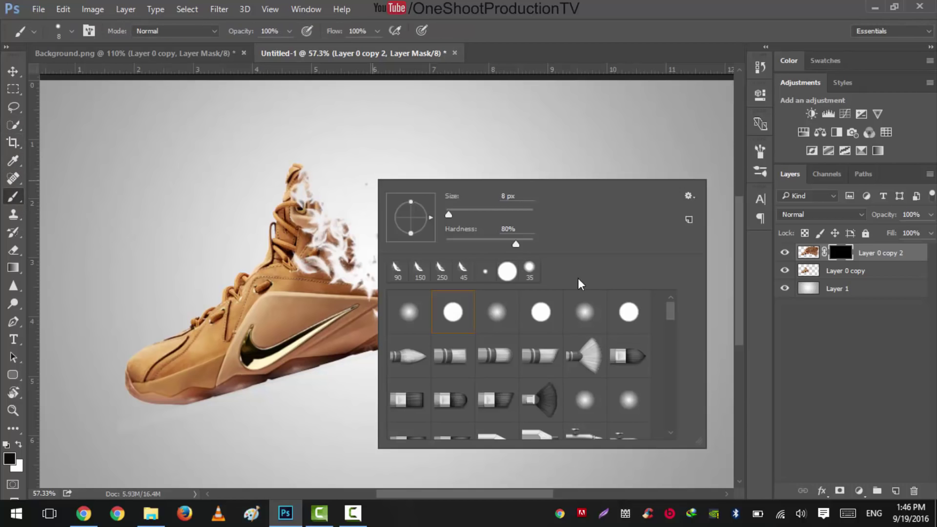
{"action": "scroll", "coordinate": [495, 304], "scroll_direction": "down", "scroll_amount": 1}
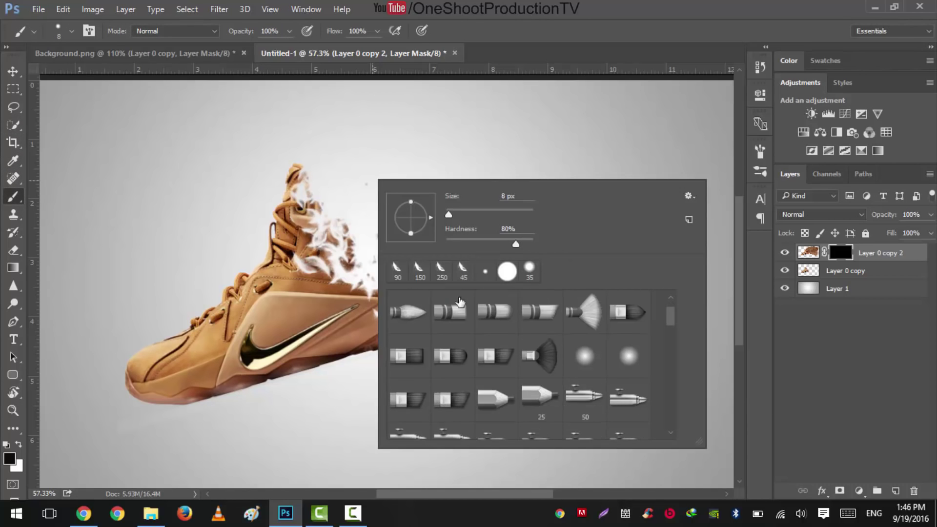
{"action": "left_click", "coordinate": [400, 271]}
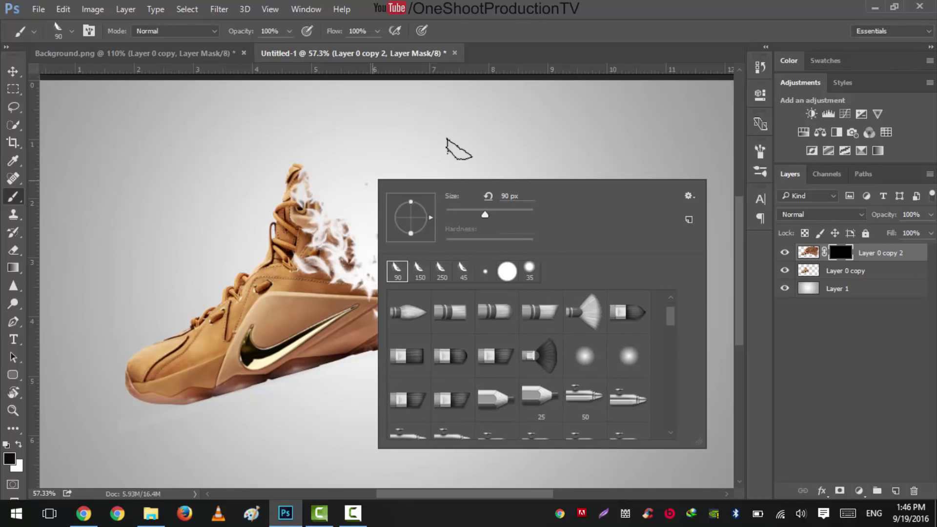
{"action": "scroll", "coordinate": [598, 344], "scroll_direction": "down", "scroll_amount": 1}
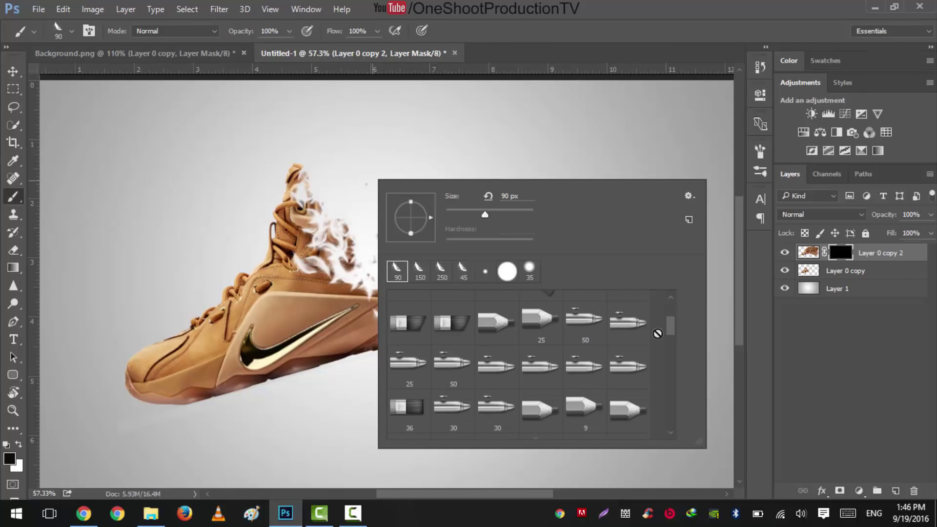
{"action": "left_click_drag", "start_coordinate": [668, 322], "coordinate": [668, 425]}
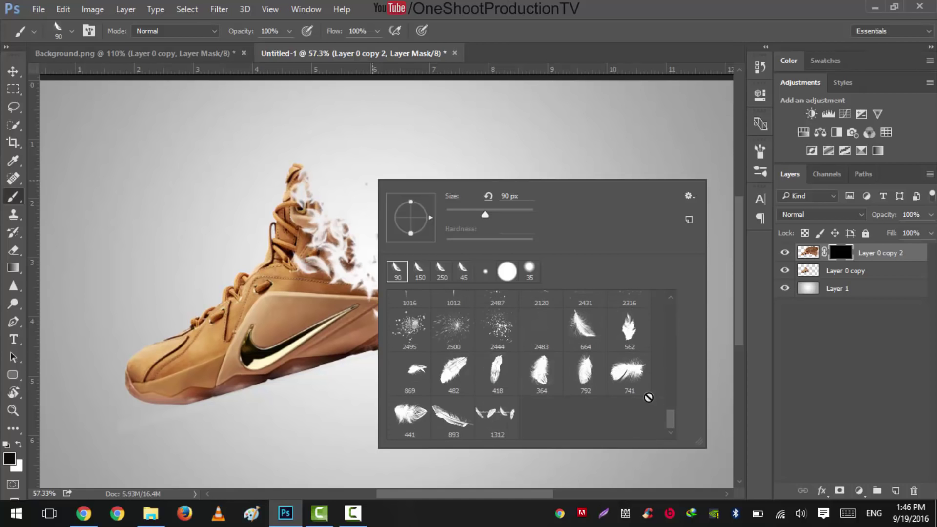
{"action": "left_click", "coordinate": [583, 330]}
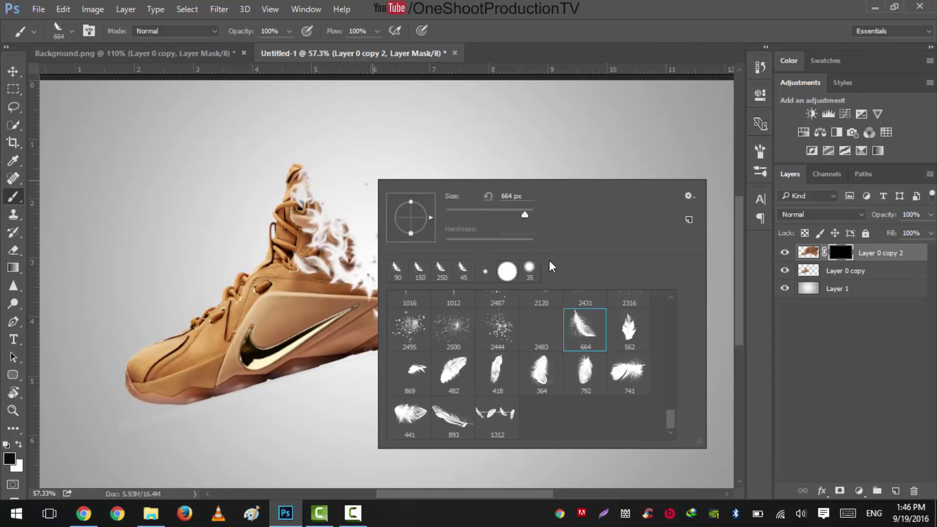
{"action": "mouse_move", "coordinate": [522, 214]}
{"action": "left_mouse_down"}
{"action": "mouse_move", "coordinate": [472, 216]}
{"action": "mouse_move", "coordinate": [489, 212]}
{"action": "left_mouse_up"}
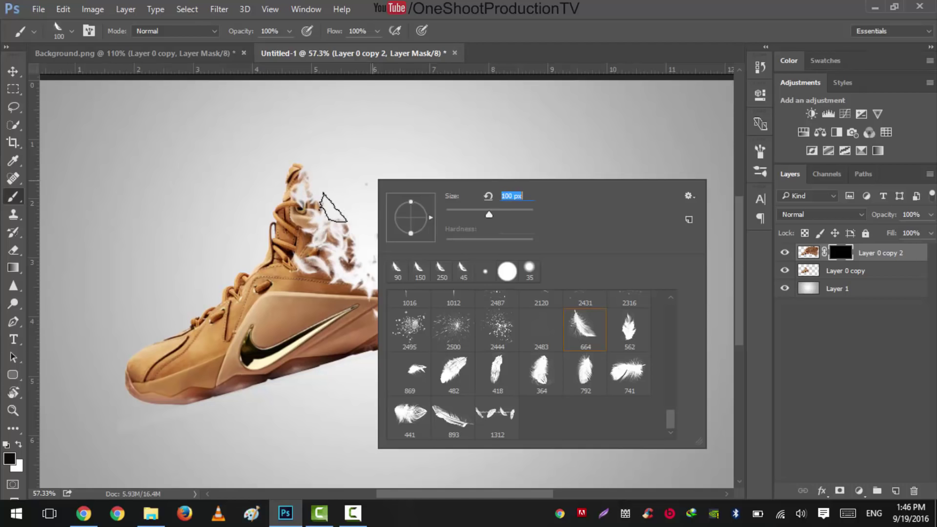
{"action": "left_click", "coordinate": [564, 30]}
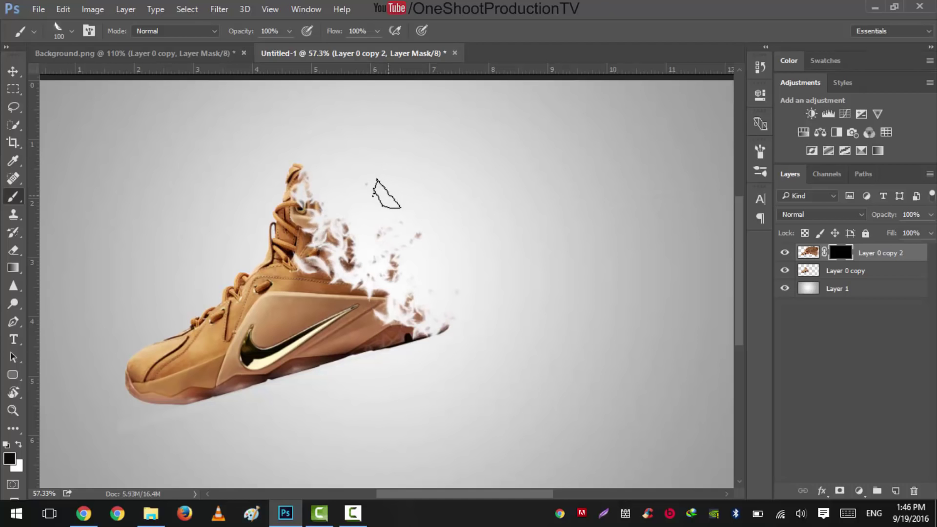
Try painting feathers beside the torn collar with the brush reduced to 70 px, and undo the stroke.
{"action": "key", "text": "bracketleft"}
{"action": "key", "text": "bracketleft"}
{"action": "key", "text": "bracketleft"}
{"action": "mouse_move", "coordinate": [348, 194]}
{"action": "left_mouse_down"}
{"action": "mouse_move", "coordinate": [359, 238]}
{"action": "mouse_move", "coordinate": [392, 268]}
{"action": "left_mouse_up"}
{"action": "key", "text": "ctrl+alt+z"}
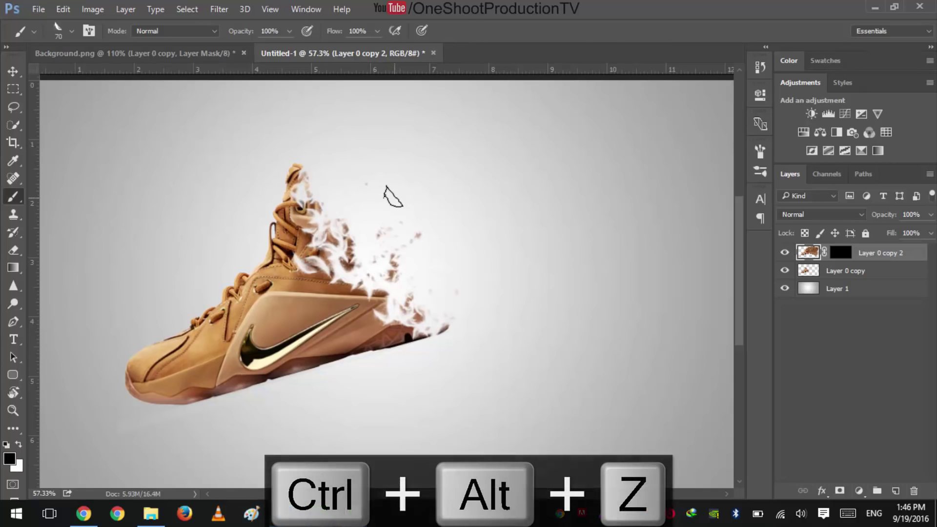
Reactivate the Layer 0 copy 2 mask with white foreground and give the feather brush 100% size jitter, scattering and 100% angle jitter.
{"action": "left_click", "coordinate": [835, 252]}
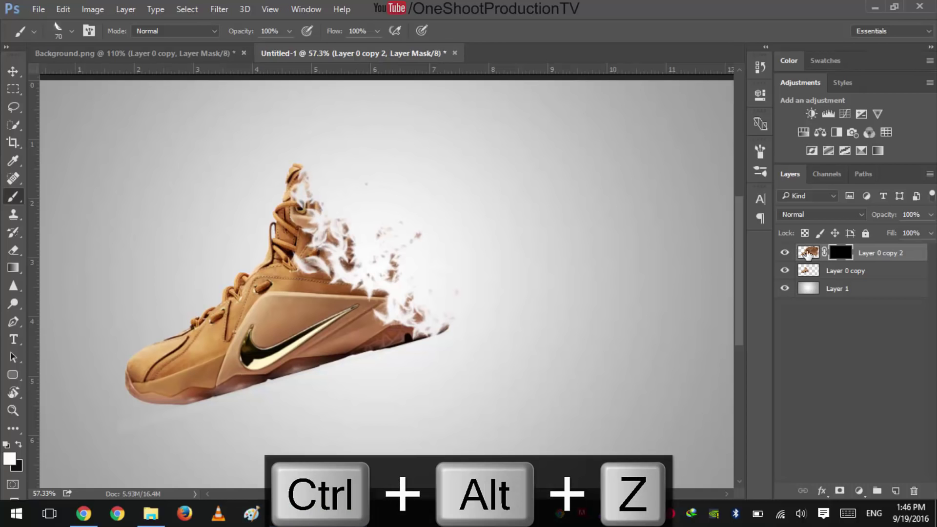
{"action": "key", "text": "x"}
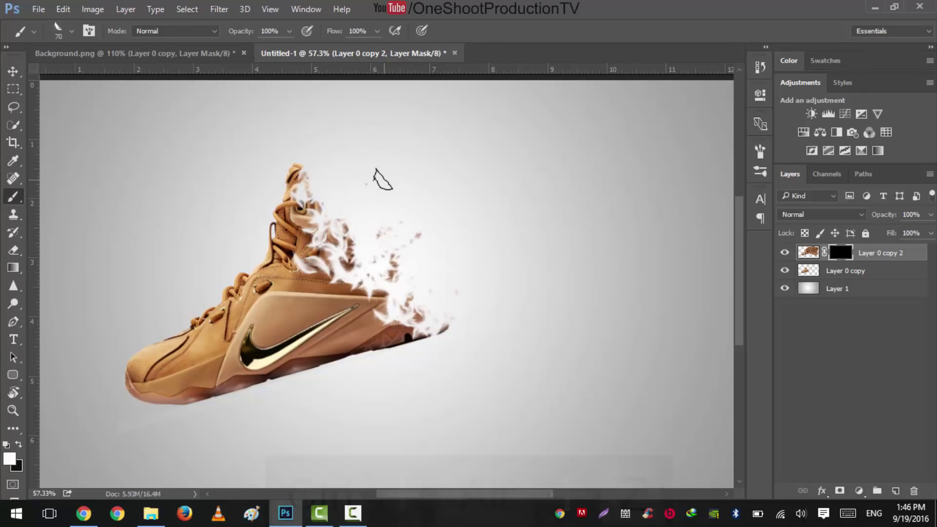
{"action": "key", "text": "F5"}
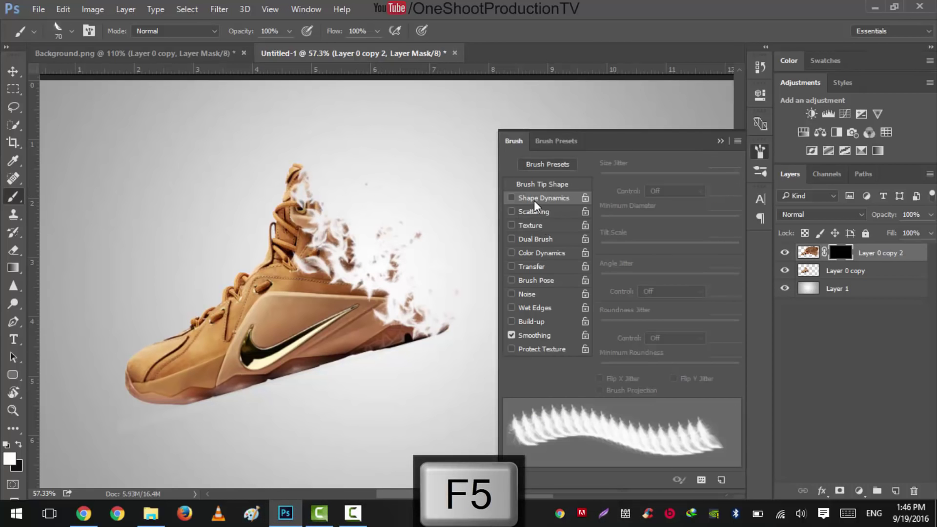
{"action": "left_click", "coordinate": [534, 199]}
{"action": "left_click_drag", "start_coordinate": [604, 180], "coordinate": [742, 192]}
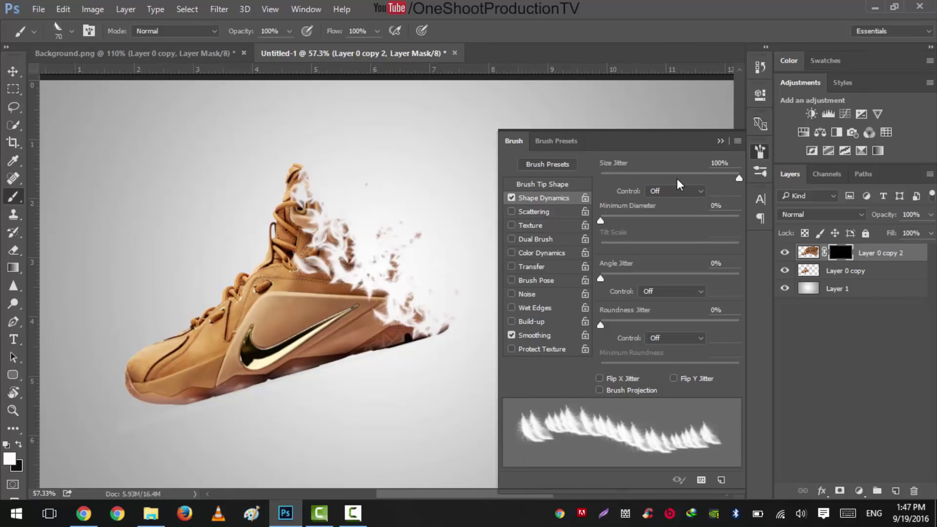
{"action": "left_click", "coordinate": [534, 211]}
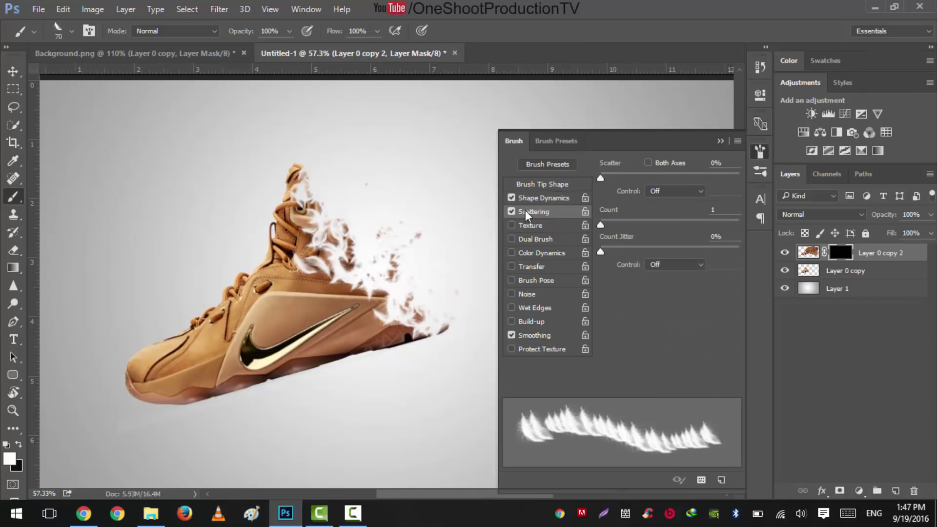
{"action": "mouse_move", "coordinate": [593, 174]}
{"action": "left_mouse_down"}
{"action": "mouse_move", "coordinate": [705, 188]}
{"action": "mouse_move", "coordinate": [631, 199]}
{"action": "left_mouse_up"}
{"action": "left_click", "coordinate": [551, 199]}
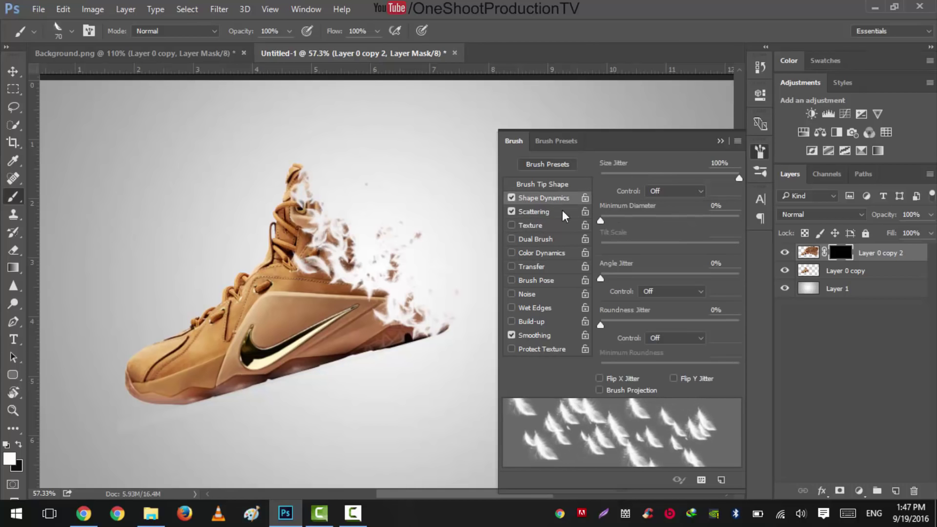
{"action": "left_click_drag", "start_coordinate": [601, 276], "coordinate": [758, 279]}
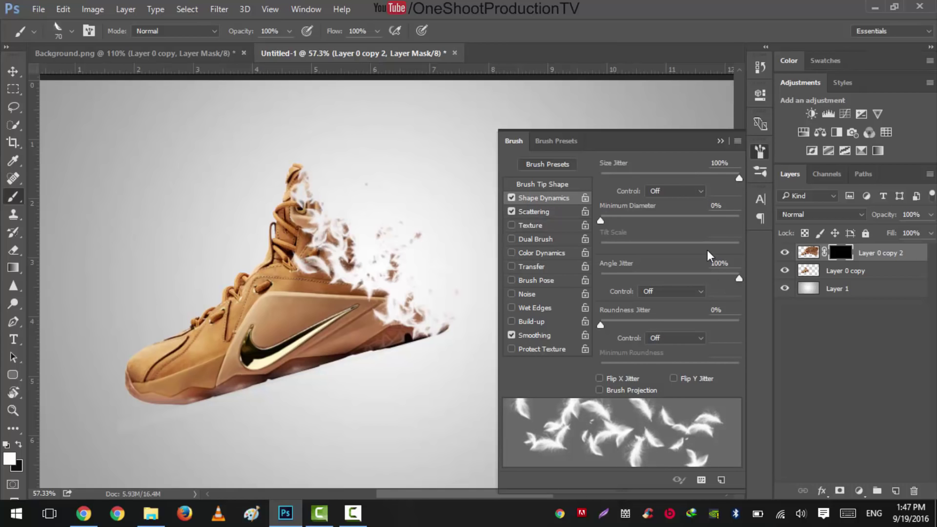
Set the feather brush tip to 31 px with 39% spacing.
{"action": "left_click", "coordinate": [564, 183]}
{"action": "mouse_move", "coordinate": [648, 259]}
{"action": "left_mouse_down"}
{"action": "mouse_move", "coordinate": [666, 259]}
{"action": "mouse_move", "coordinate": [622, 263]}
{"action": "left_mouse_up"}
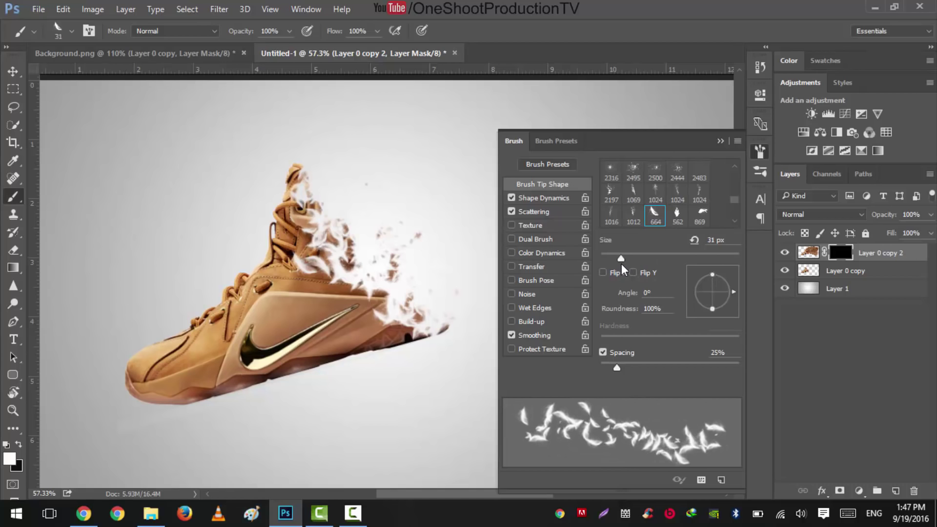
{"action": "left_click_drag", "start_coordinate": [609, 365], "coordinate": [627, 366]}
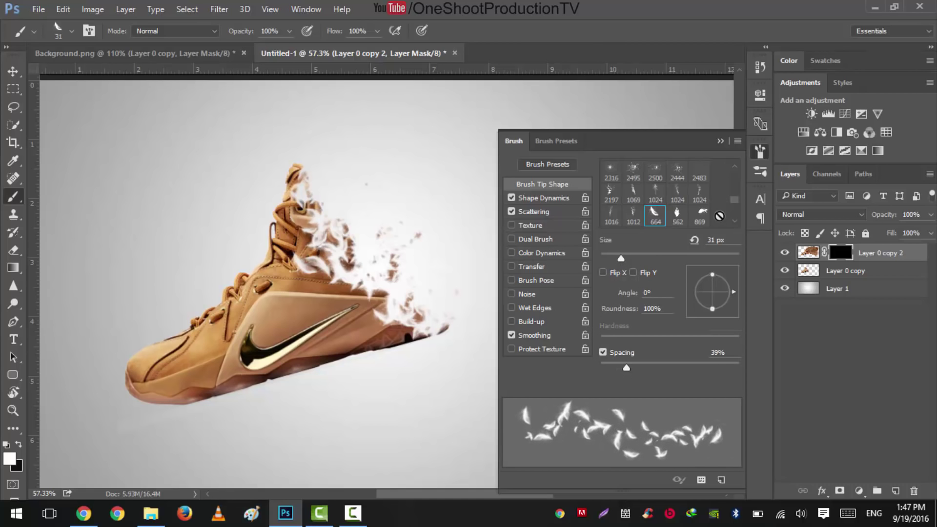
{"action": "left_click", "coordinate": [721, 139]}
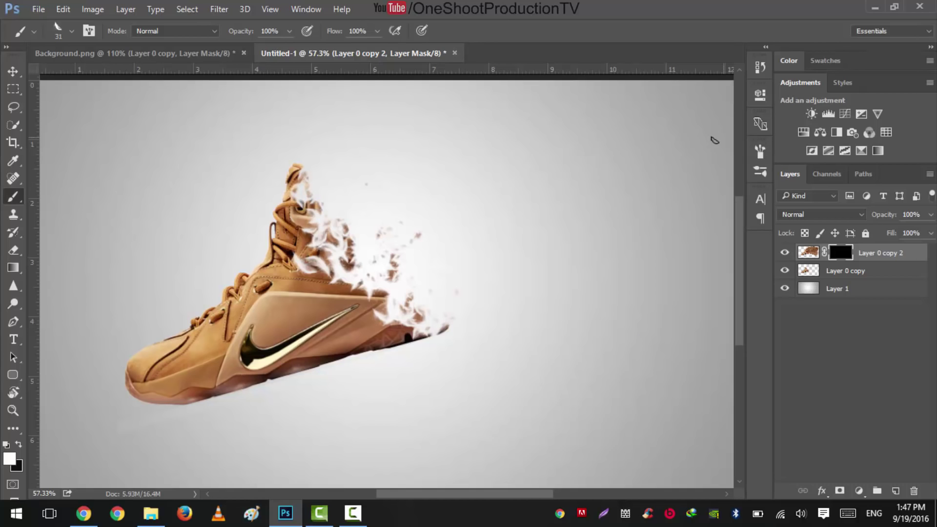
Try a 31 px feather stroke outward from the collar, undo it and reselect the layer mask.
{"action": "mouse_move", "coordinate": [367, 194]}
{"action": "left_mouse_down"}
{"action": "mouse_move", "coordinate": [490, 154]}
{"action": "mouse_move", "coordinate": [536, 161]}
{"action": "left_mouse_up"}
{"action": "key", "text": "ctrl+alt+z"}
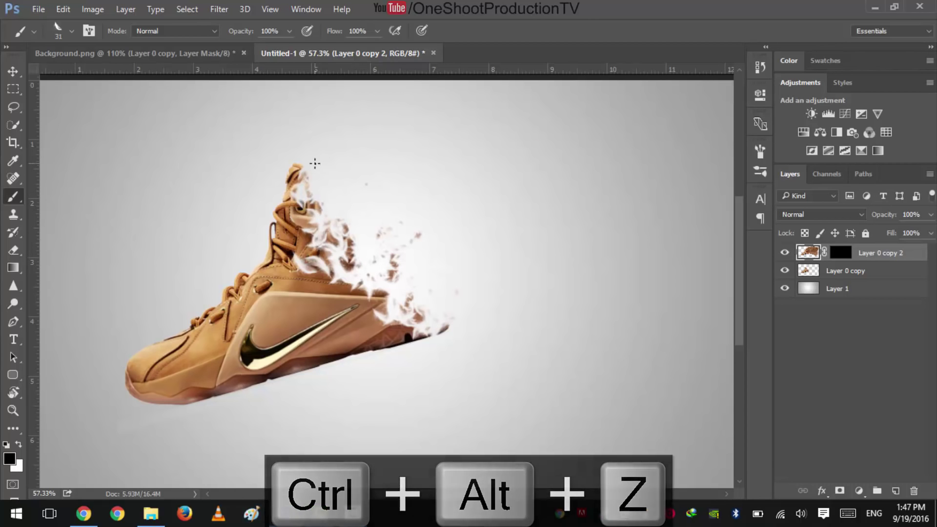
{"action": "left_click", "coordinate": [838, 256]}
Paint white feathers on the mask over the collar and heel, resize the brush and spread feathers outward, undoing the unwanted stroke.
{"action": "mouse_move", "coordinate": [318, 168]}
{"action": "left_mouse_down"}
{"action": "mouse_move", "coordinate": [357, 241]}
{"action": "mouse_move", "coordinate": [454, 326]}
{"action": "left_mouse_up"}
{"action": "right_click", "coordinate": [405, 264]}
{"action": "left_click_drag", "start_coordinate": [490, 200], "coordinate": [503, 199]}
{"action": "key", "text": "Return"}
{"action": "mouse_move", "coordinate": [354, 183]}
{"action": "left_mouse_down"}
{"action": "mouse_move", "coordinate": [370, 244]}
{"action": "mouse_move", "coordinate": [422, 176]}
{"action": "mouse_move", "coordinate": [393, 163]}
{"action": "mouse_move", "coordinate": [536, 112]}
{"action": "left_mouse_up"}
{"action": "left_click_drag", "start_coordinate": [566, 190], "coordinate": [634, 190]}
{"action": "key", "text": "ctrl+alt+z"}
Paint more feathers on the mask farther behind the shoe's heel, trying a larger tip and undoing the last stroke.
{"action": "left_click_drag", "start_coordinate": [595, 152], "coordinate": [639, 187]}
{"action": "mouse_move", "coordinate": [490, 193]}
{"action": "left_mouse_down"}
{"action": "mouse_move", "coordinate": [522, 229]}
{"action": "mouse_move", "coordinate": [544, 225]}
{"action": "mouse_move", "coordinate": [611, 265]}
{"action": "mouse_move", "coordinate": [626, 293]}
{"action": "mouse_move", "coordinate": [605, 273]}
{"action": "left_mouse_up"}
{"action": "key", "text": "bracketright"}
{"action": "key", "text": "bracketright"}
{"action": "key", "text": "ctrl+alt+z"}
Reduce the brush to 40 px in stages and paint smaller feathers behind the heel and along the dispersion's upper edge.
{"action": "key", "text": "bracketleft"}
{"action": "key", "text": "bracketleft"}
{"action": "key", "text": "bracketleft"}
{"action": "key", "text": "bracketleft"}
{"action": "left_click_drag", "start_coordinate": [588, 214], "coordinate": [560, 228]}
{"action": "key", "text": "bracketleft"}
{"action": "key", "text": "bracketleft"}
{"action": "key", "text": "bracketleft"}
{"action": "key", "text": "bracketleft"}
{"action": "left_click_drag", "start_coordinate": [497, 317], "coordinate": [417, 210]}
{"action": "mouse_move", "coordinate": [341, 145]}
{"action": "left_mouse_down"}
{"action": "mouse_move", "coordinate": [479, 85]}
{"action": "mouse_move", "coordinate": [597, 113]}
{"action": "mouse_move", "coordinate": [661, 157]}
{"action": "left_mouse_up"}
{"action": "left_click_drag", "start_coordinate": [652, 103], "coordinate": [698, 146]}
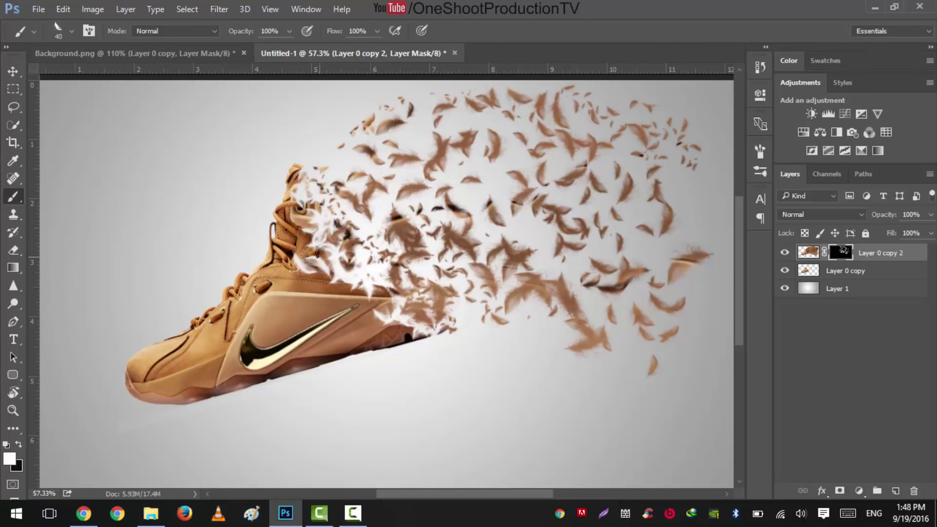
Fill the torn collar and upper with small feathers, and scatter 25 px feathers around the dispersion's outer edge.
{"action": "mouse_move", "coordinate": [302, 203]}
{"action": "left_mouse_down"}
{"action": "mouse_move", "coordinate": [369, 291]}
{"action": "mouse_move", "coordinate": [344, 139]}
{"action": "mouse_move", "coordinate": [379, 211]}
{"action": "mouse_move", "coordinate": [393, 144]}
{"action": "mouse_move", "coordinate": [439, 267]}
{"action": "left_mouse_up"}
{"action": "mouse_move", "coordinate": [363, 242]}
{"action": "left_mouse_down"}
{"action": "mouse_move", "coordinate": [327, 210]}
{"action": "mouse_move", "coordinate": [312, 258]}
{"action": "mouse_move", "coordinate": [370, 229]}
{"action": "mouse_move", "coordinate": [400, 290]}
{"action": "mouse_move", "coordinate": [508, 192]}
{"action": "mouse_move", "coordinate": [534, 183]}
{"action": "left_mouse_up"}
{"action": "key", "text": "bracketleft"}
{"action": "key", "text": "bracketleft"}
{"action": "key", "text": "bracketleft"}
{"action": "key", "text": "bracketleft"}
{"action": "key", "text": "bracketleft"}
{"action": "key", "text": "bracketleft"}
{"action": "key", "text": "bracketleft"}
{"action": "key", "text": "bracketleft"}
{"action": "key", "text": "bracketleft"}
{"action": "key", "text": "bracketleft"}
{"action": "key", "text": "bracketleft"}
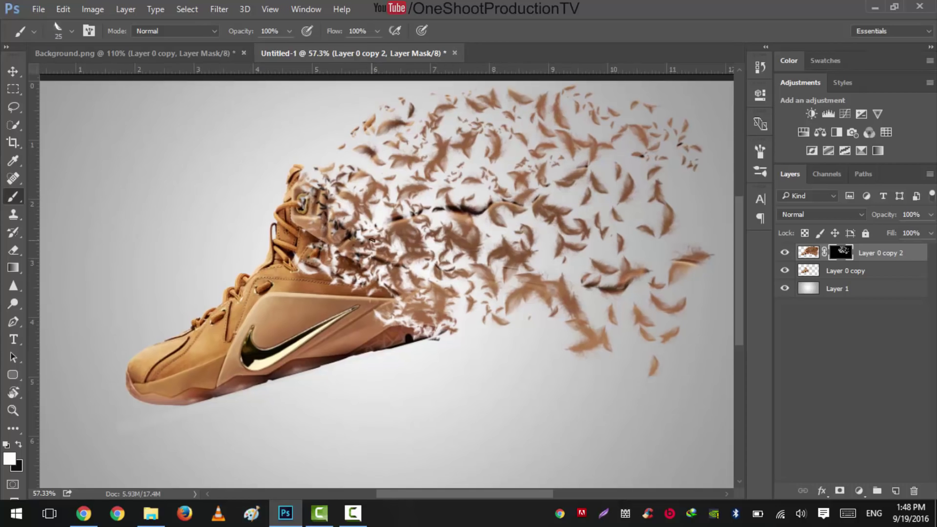
{"action": "left_click_drag", "start_coordinate": [598, 199], "coordinate": [612, 227]}
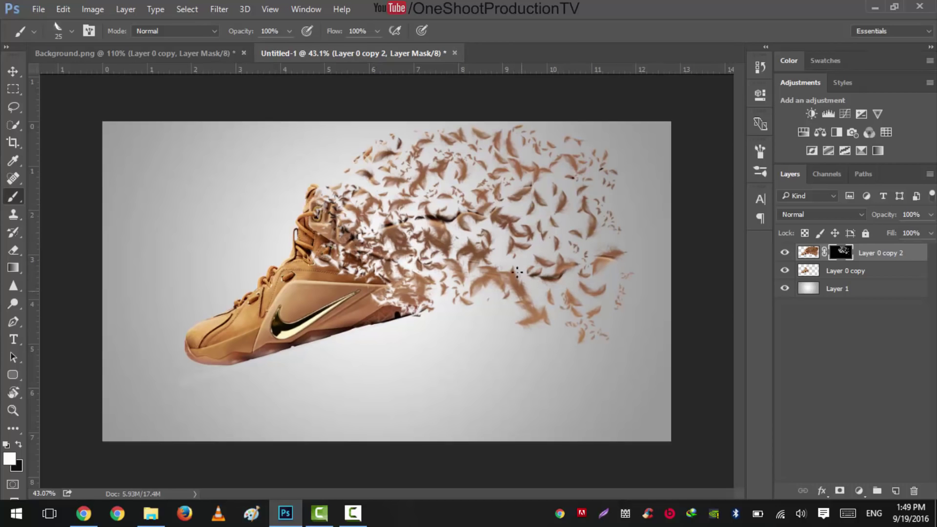
Duplicate the Layer 0 copy 2 layer together with its painted mask.
{"action": "scroll", "coordinate": [514, 263], "scroll_direction": "up", "scroll_amount": 1}
{"action": "scroll", "coordinate": [357, 154], "scroll_direction": "up", "scroll_amount": 2}
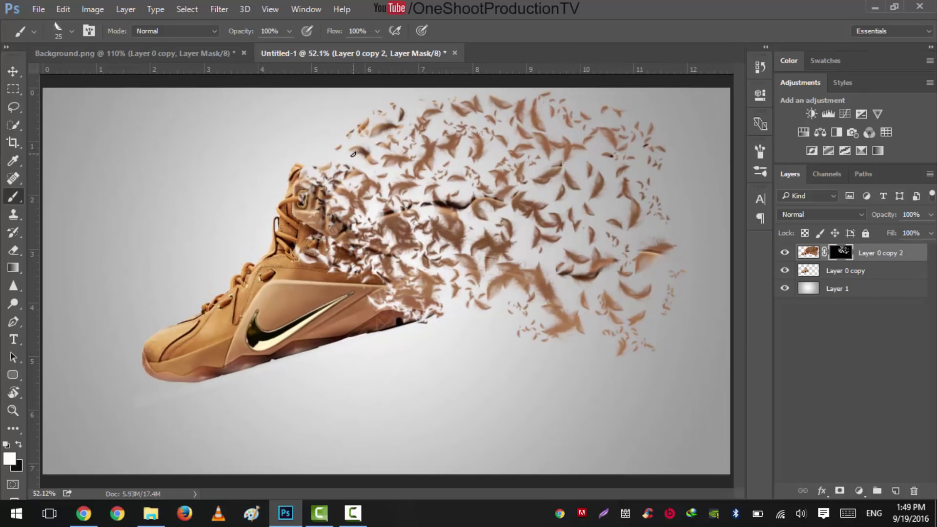
{"action": "scroll", "coordinate": [342, 200], "scroll_direction": "down", "scroll_amount": 2}
{"action": "key", "text": "ctrl+j"}
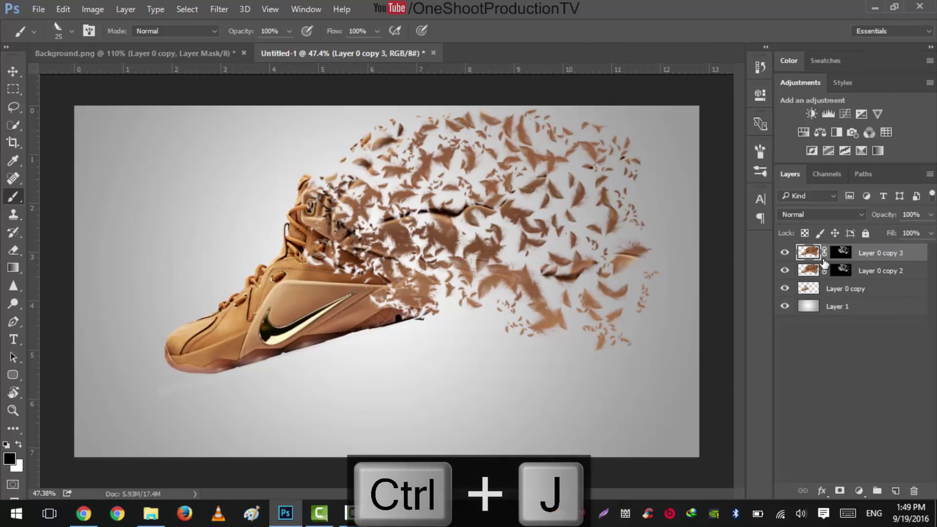
Try applying Layer 0 copy 3's mask permanently and combining that layer with Layer 0 copy 2.
{"action": "left_click", "coordinate": [837, 254]}
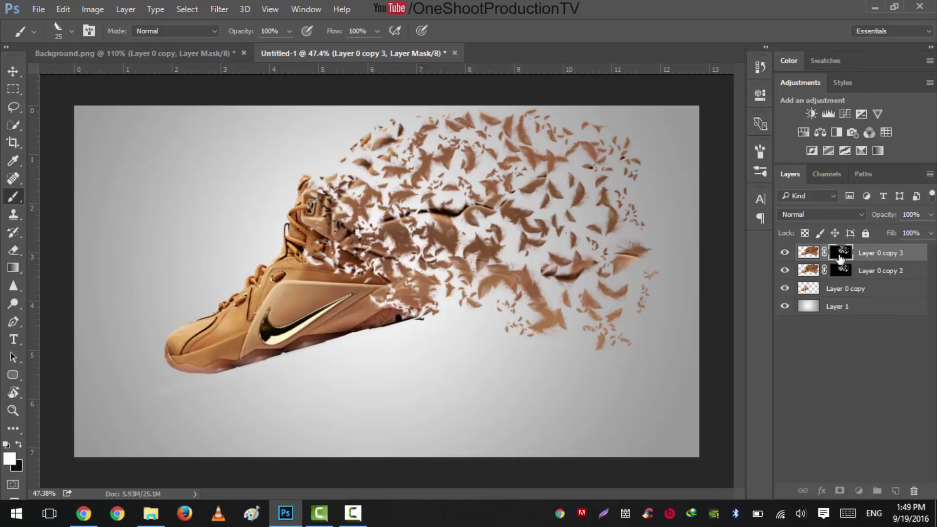
{"action": "left_click_drag", "start_coordinate": [839, 259], "coordinate": [913, 491]}
{"action": "left_click", "coordinate": [423, 199]}
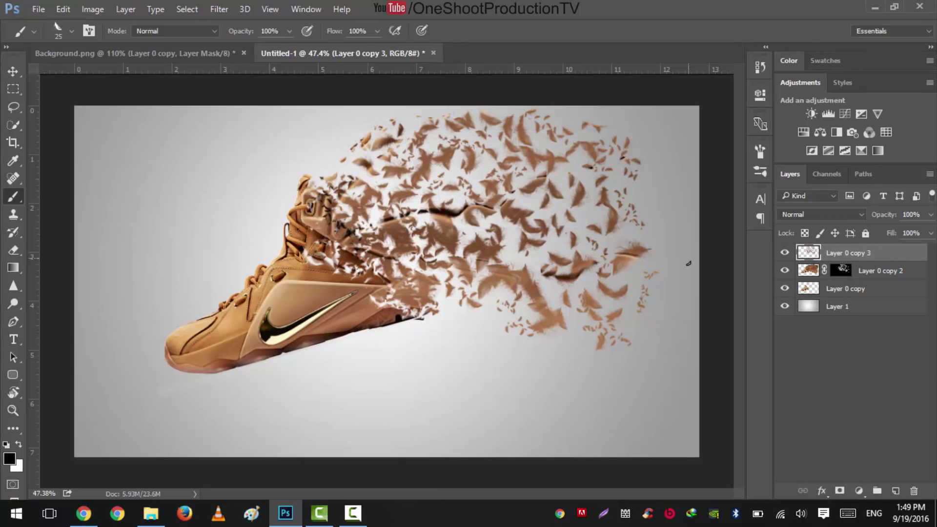
{"action": "key", "text": "ctrl+t"}
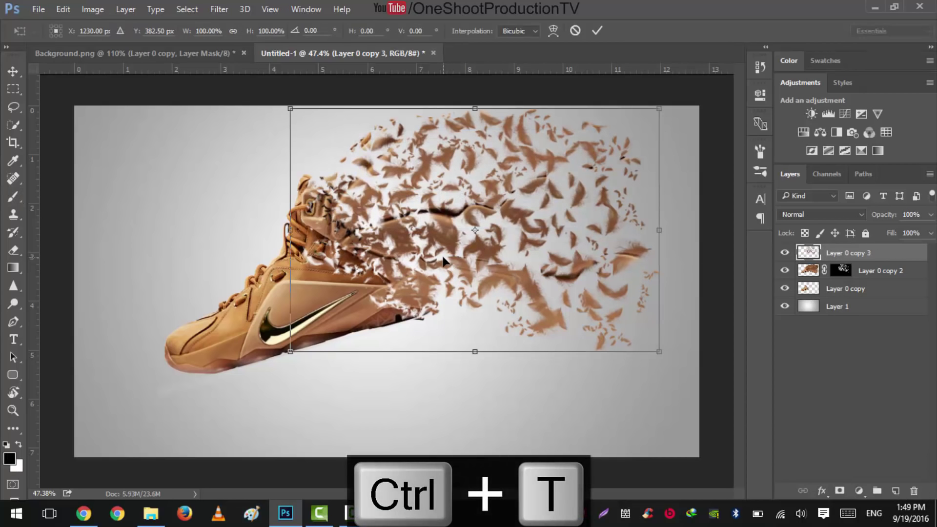
{"action": "key", "text": "Escape"}
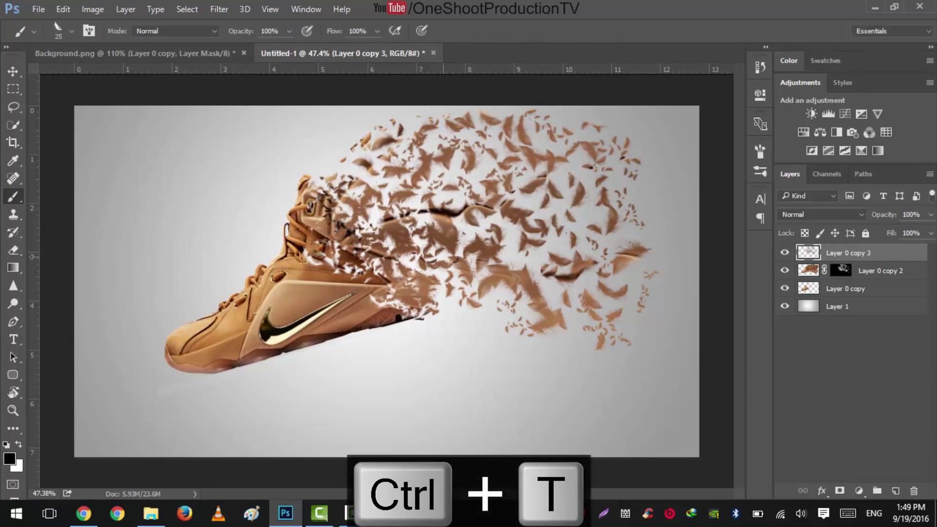
{"action": "left_click", "coordinate": [871, 271], "text": "shift"}
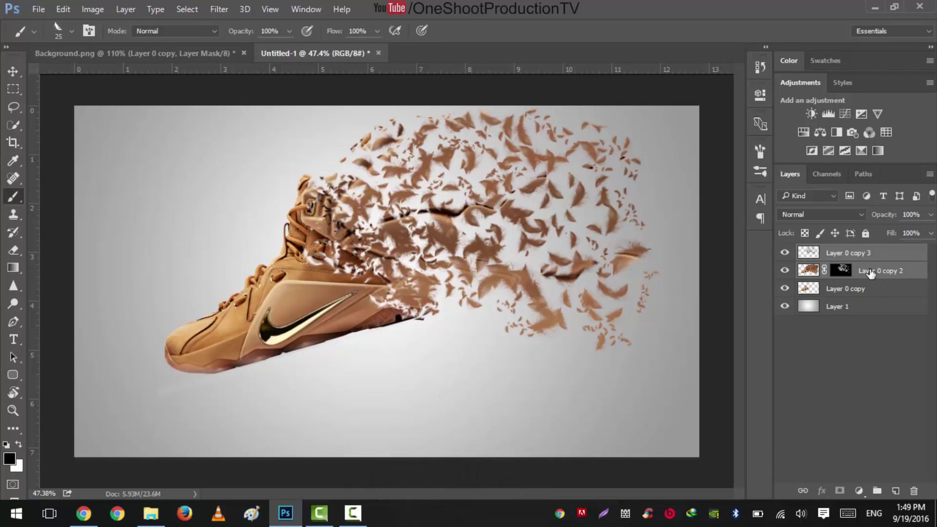
{"action": "key", "text": "ctrl+g"}
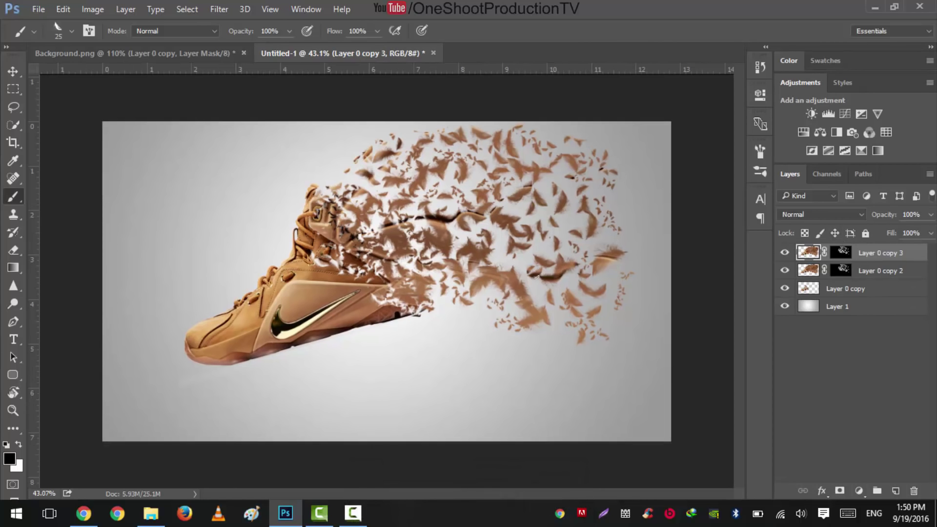
Check the shoe layer's visibility, then group Layer 0 copy, Layer 0 copy 2 and Layer 0 copy 3.
{"action": "scroll", "coordinate": [380, 236], "scroll_direction": "up", "scroll_amount": 2}
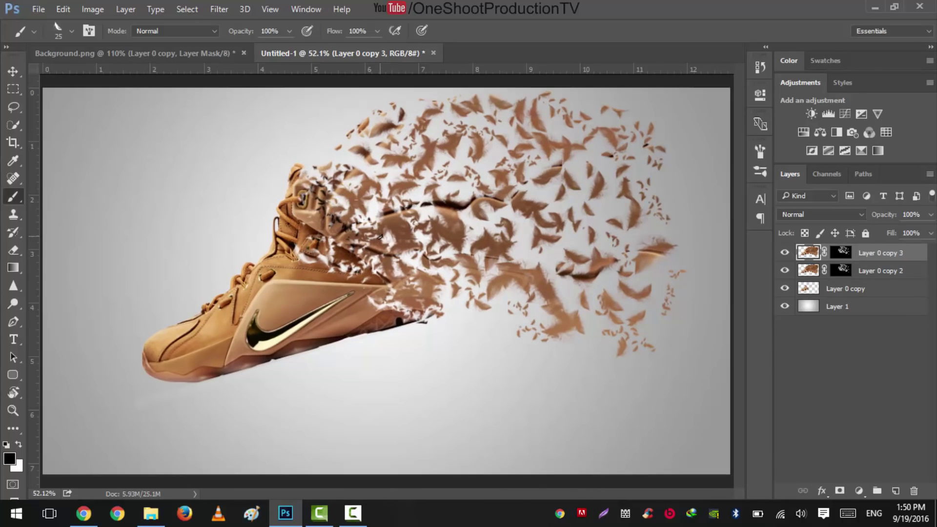
{"action": "left_click", "coordinate": [784, 270]}
{"action": "left_click", "coordinate": [784, 288]}
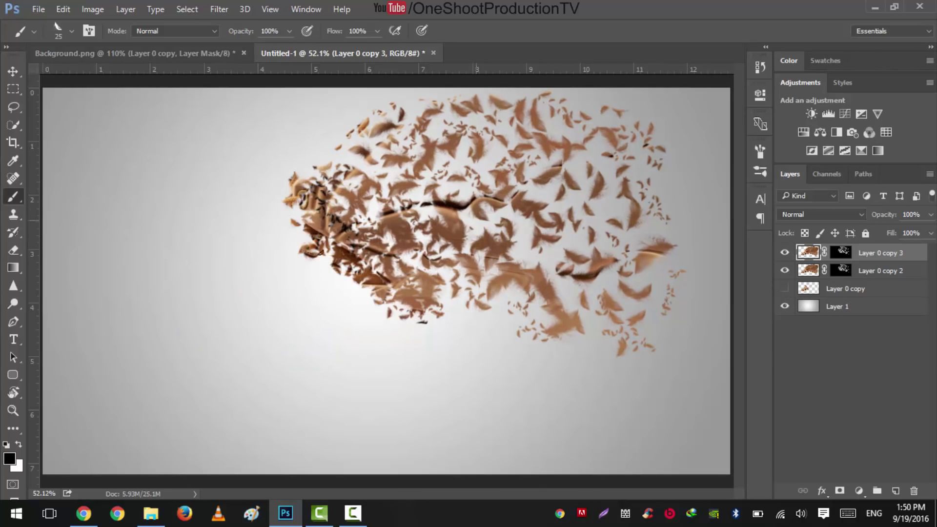
{"action": "left_click", "coordinate": [784, 289]}
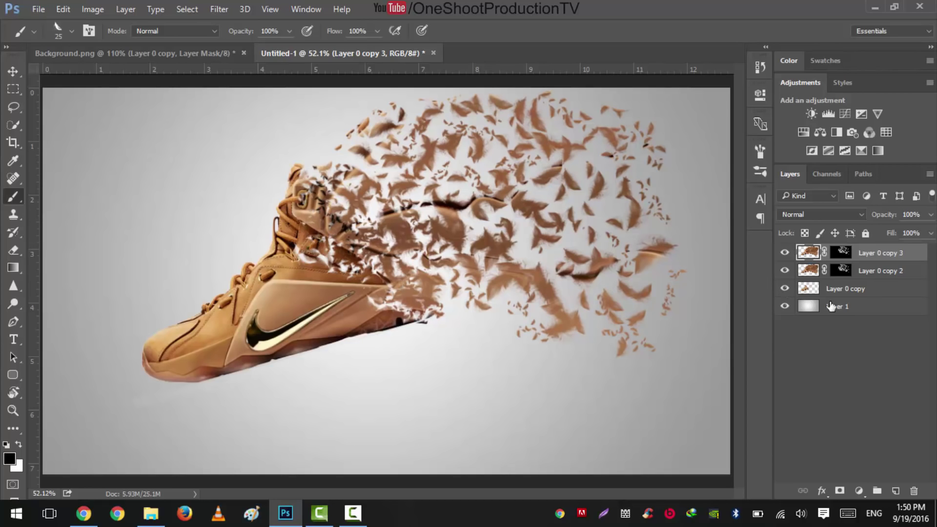
{"action": "left_click", "coordinate": [863, 292], "text": "shift"}
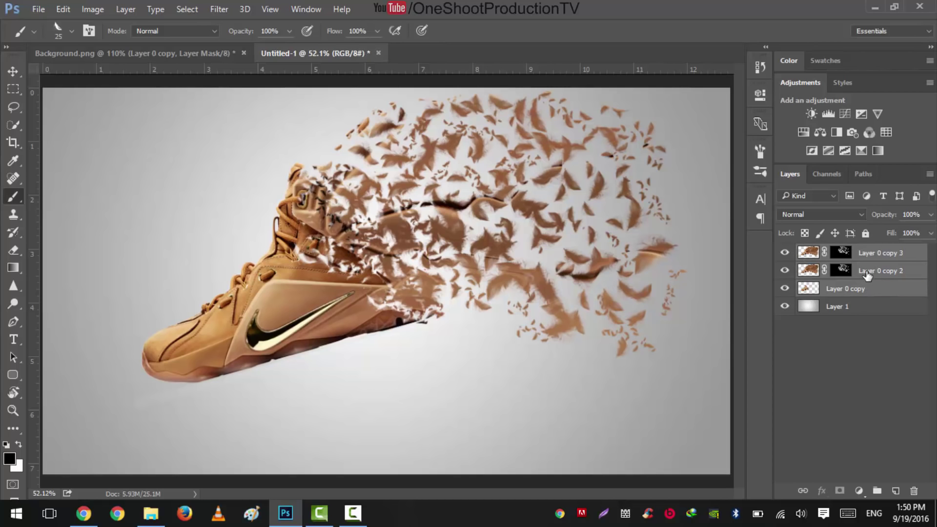
{"action": "key", "text": "ctrl+g"}
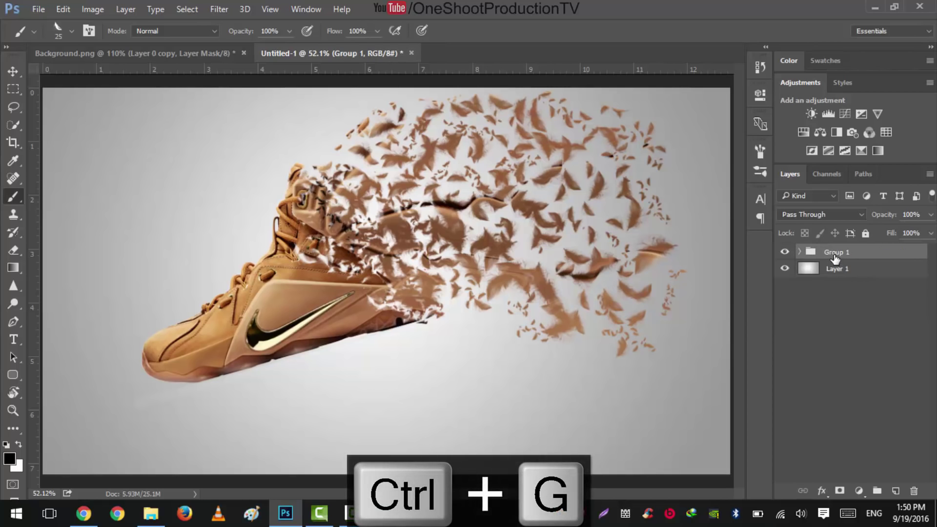
Duplicate Group 1 and merge the duplicate into a single layer.
{"action": "key", "text": "ctrl+j"}
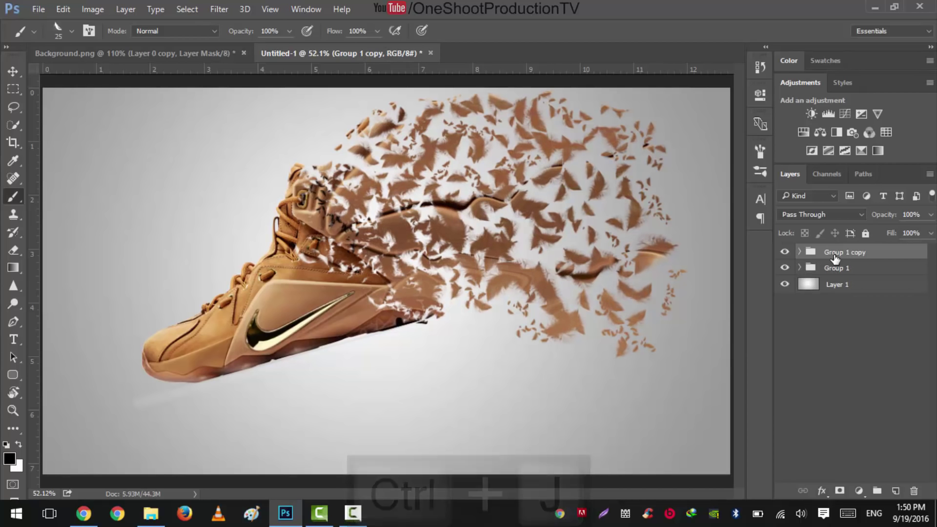
{"action": "key", "text": "ctrl+e"}
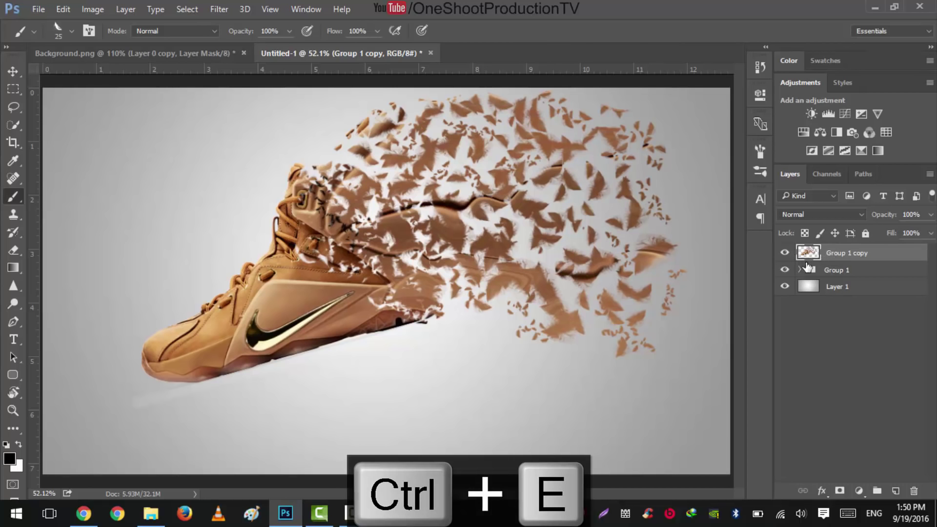
{"action": "scroll", "coordinate": [444, 208], "scroll_direction": "down", "scroll_amount": 3}
{"action": "left_click", "coordinate": [13, 71]}
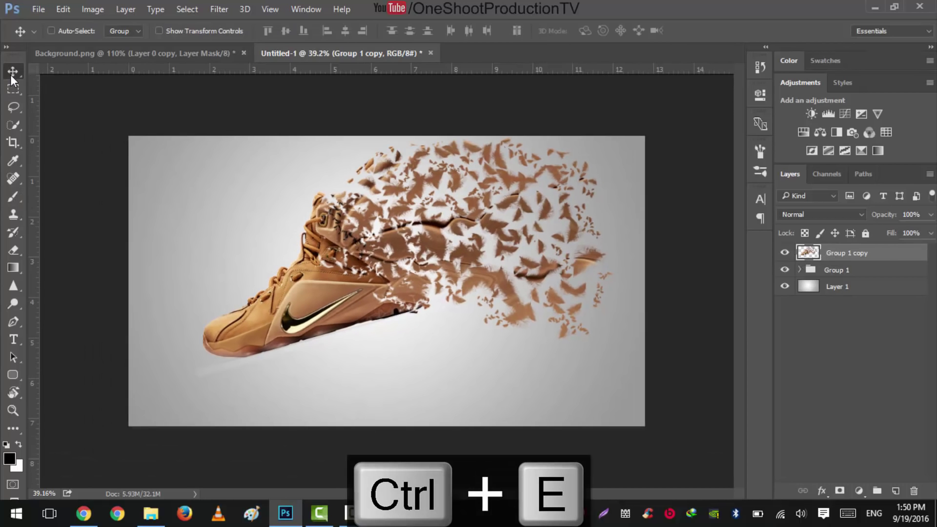
{"action": "scroll", "coordinate": [424, 308], "scroll_direction": "up", "scroll_amount": 2}
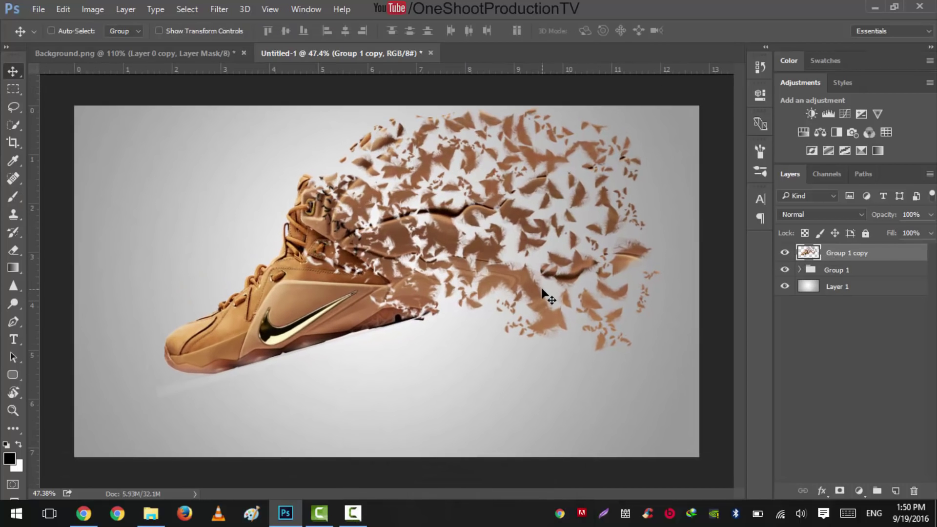
{"action": "key", "text": "ctrl+t"}
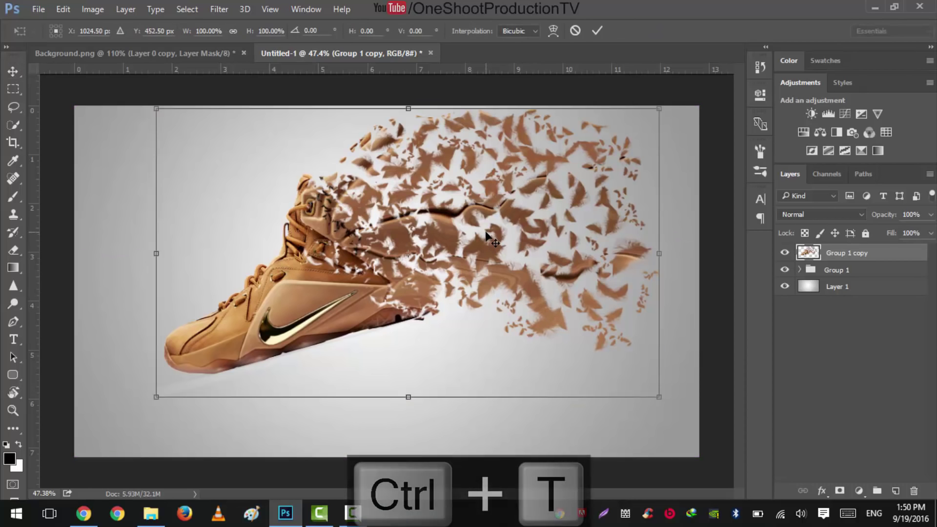
{"action": "right_click", "coordinate": [485, 233]}
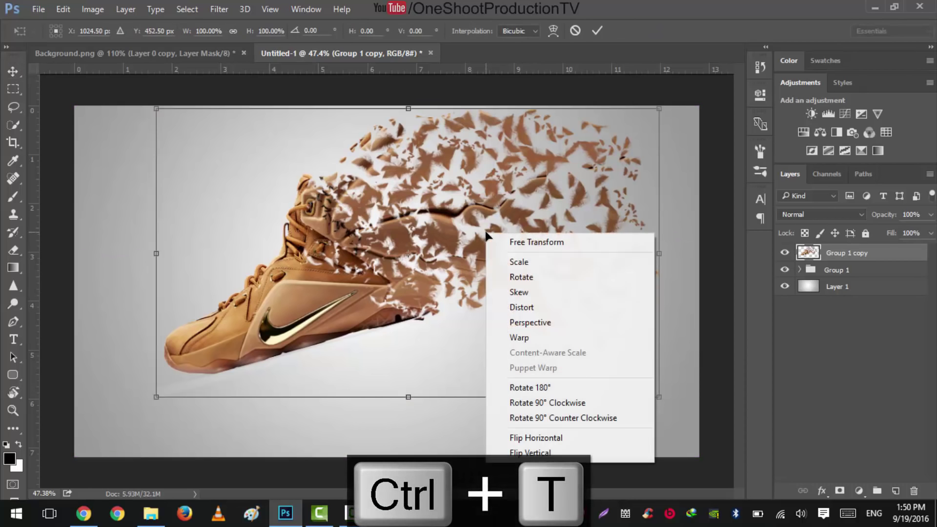
{"action": "left_click", "coordinate": [475, 223]}
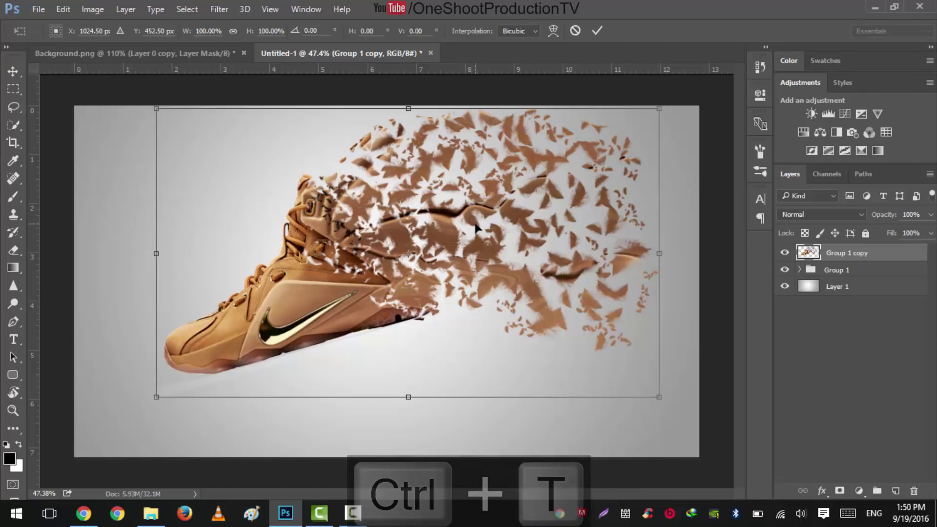
{"action": "left_click", "coordinate": [573, 30]}
{"action": "key", "text": "ctrl+i"}
{"action": "key", "text": "ctrl+alt+z"}
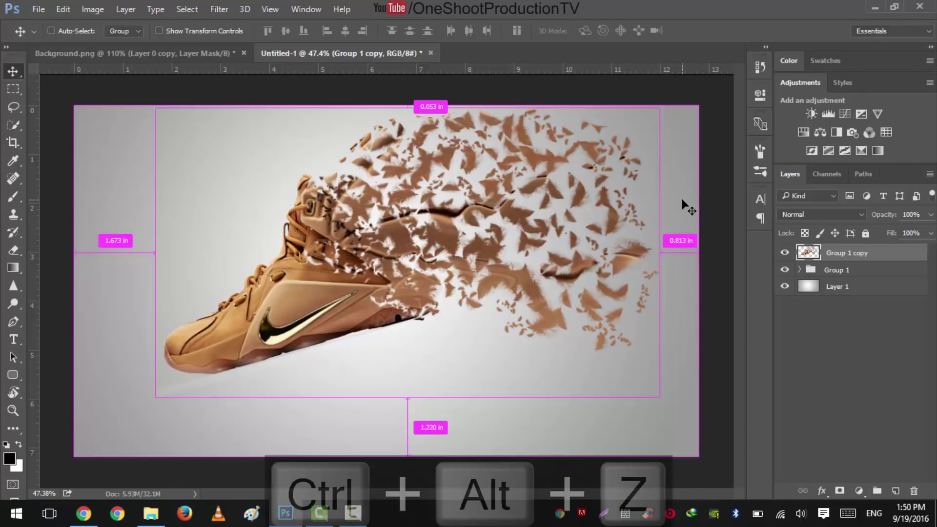
Desaturate the merged Group 1 copy and darken it into a black silhouette with a Levels midtone of 0.01.
{"action": "key", "text": "ctrl+shift+u"}
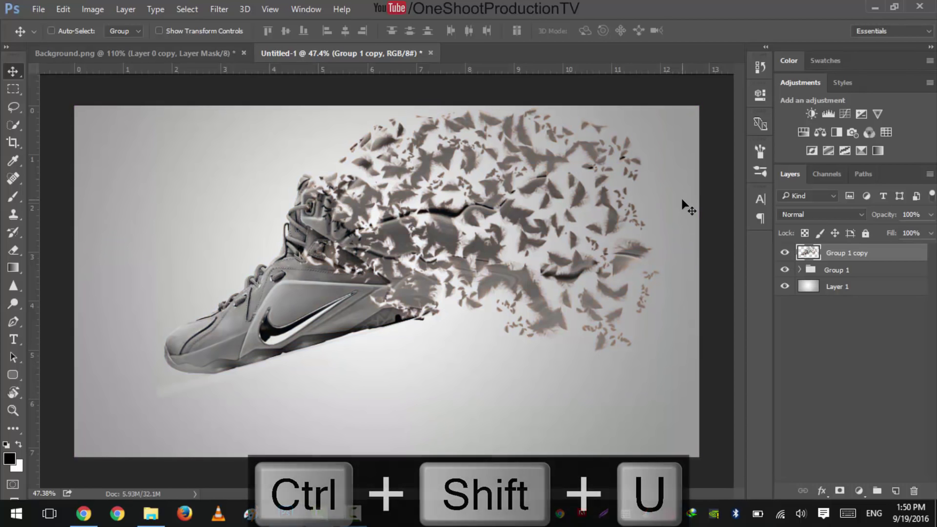
{"action": "key", "text": "ctrl+l"}
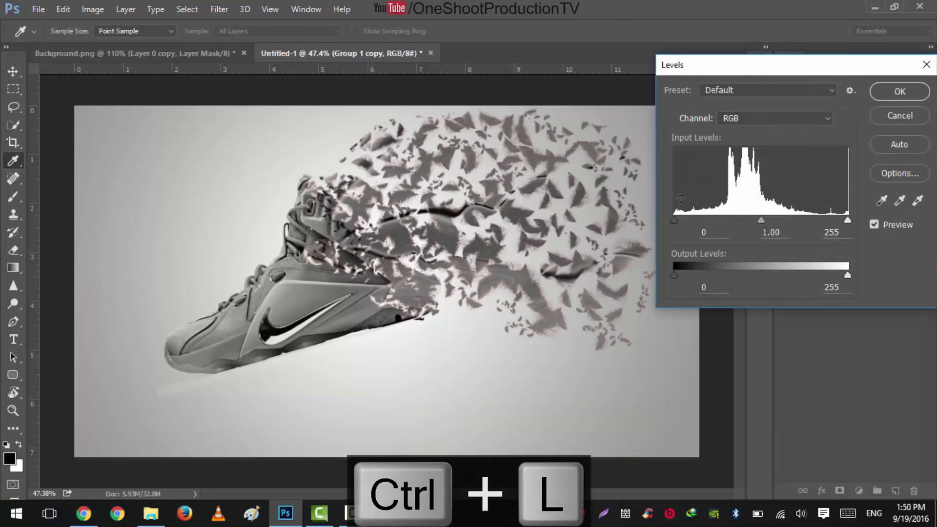
{"action": "key", "text": "ctrl+plus"}
{"action": "left_click_drag", "start_coordinate": [759, 223], "coordinate": [856, 231]}
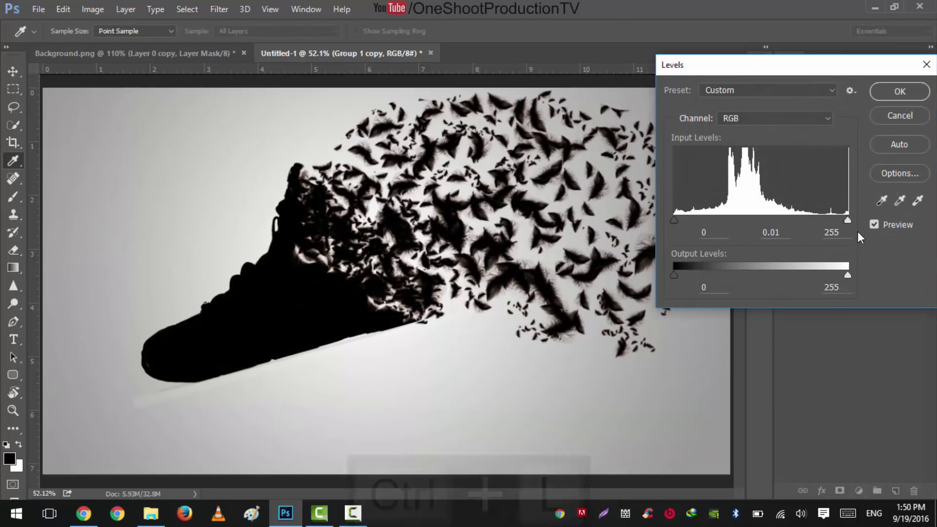
{"action": "left_click_drag", "start_coordinate": [781, 232], "coordinate": [659, 230]}
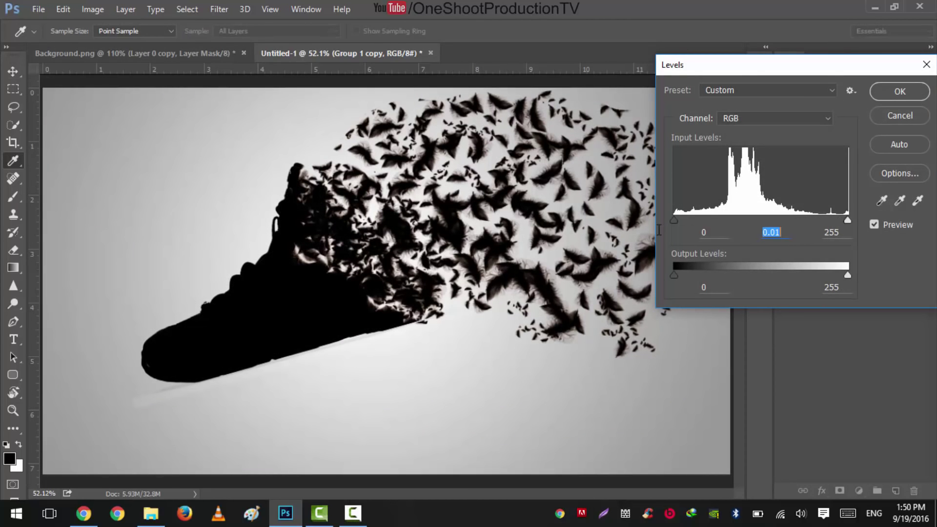
{"action": "left_click", "coordinate": [911, 95]}
Place the black Group 1 copy layer beneath Group 1 and check it by toggling the group's visibility.
{"action": "left_click_drag", "start_coordinate": [844, 251], "coordinate": [851, 279]}
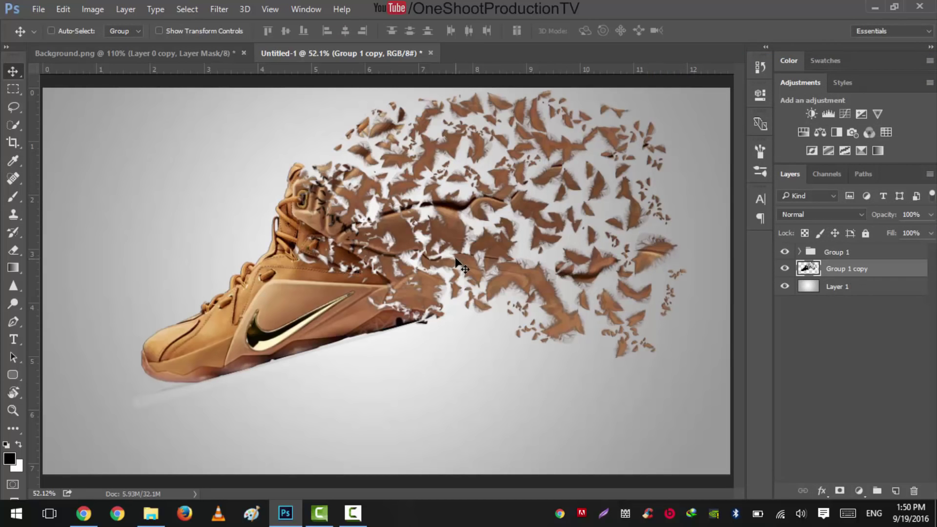
{"action": "scroll", "coordinate": [458, 261], "scroll_direction": "down", "scroll_amount": 2}
{"action": "left_click", "coordinate": [784, 252]}
{"action": "left_click", "coordinate": [783, 253]}
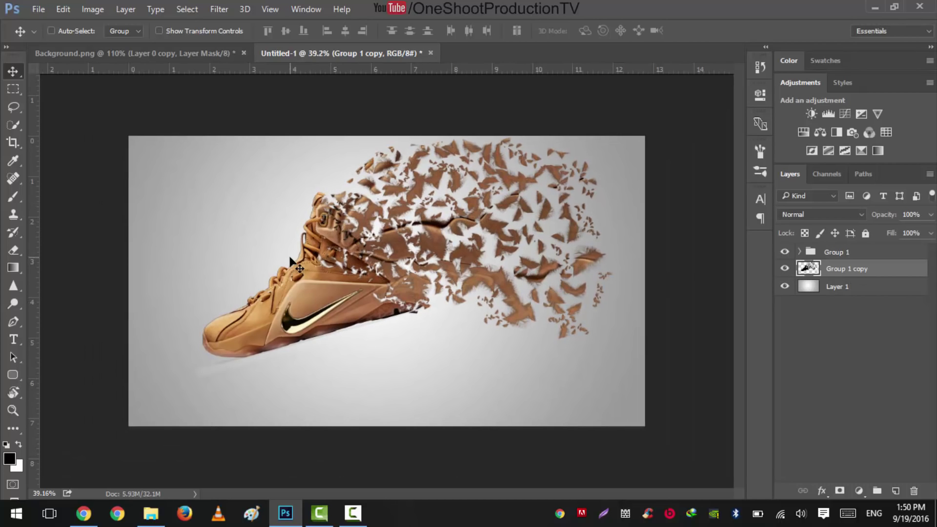
Flip the black silhouette vertically and position it below the shoe, rotated until its sole edge is roughly level.
{"action": "scroll", "coordinate": [291, 262], "scroll_direction": "up", "scroll_amount": 1}
{"action": "key", "text": "ctrl"}
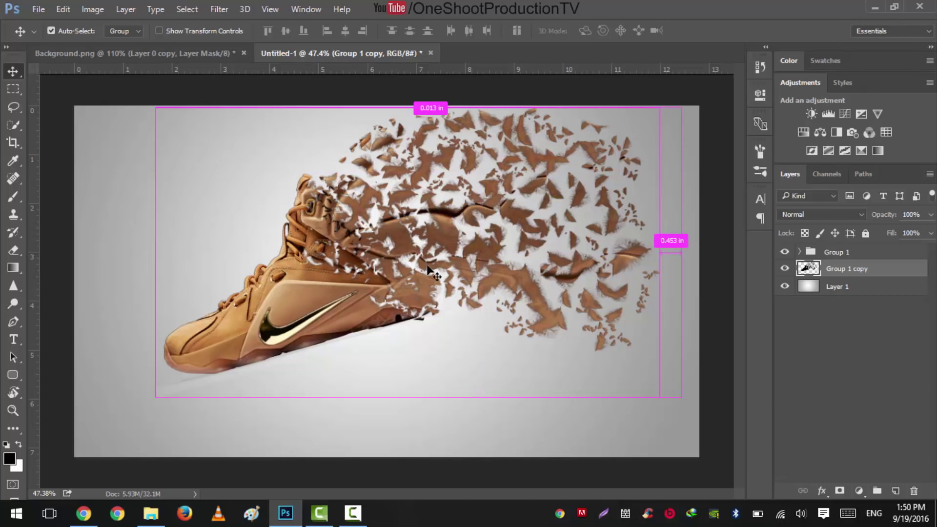
{"action": "key", "text": "ctrl+t"}
{"action": "right_click", "coordinate": [443, 416]}
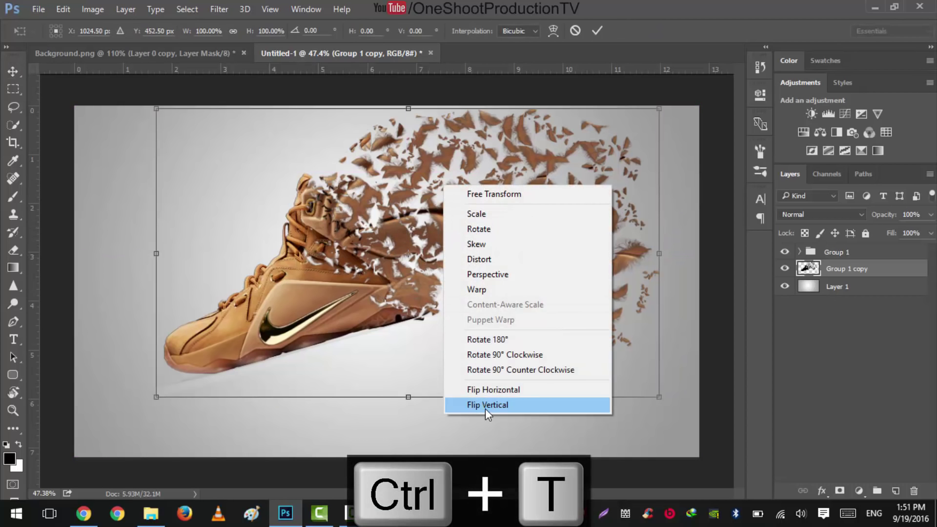
{"action": "left_click", "coordinate": [486, 409]}
{"action": "left_click_drag", "start_coordinate": [434, 163], "coordinate": [460, 405]}
{"action": "left_click_drag", "start_coordinate": [469, 230], "coordinate": [395, 223]}
{"action": "left_click_drag", "start_coordinate": [491, 347], "coordinate": [489, 302]}
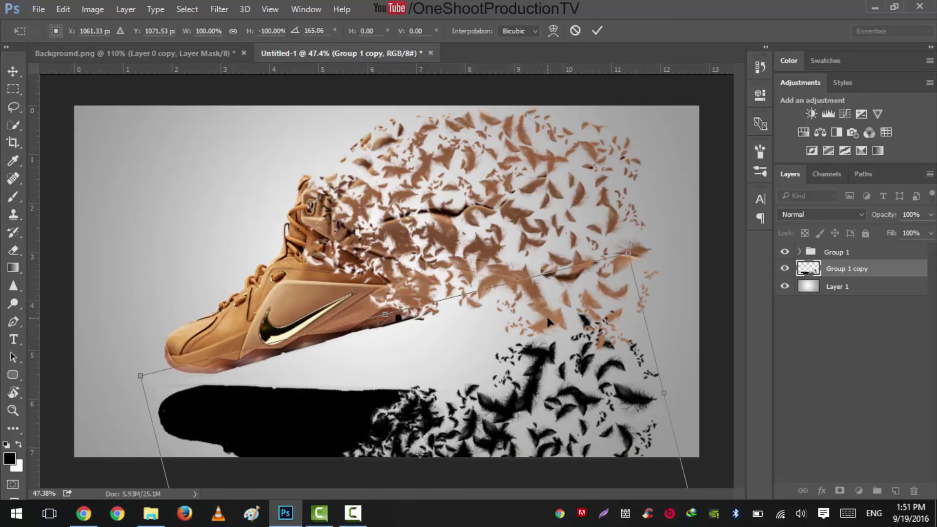
{"action": "key", "text": "Return"}
Squash the flipped silhouette vertically into a flat shadow and nudge it into place near the canvas's lower edge.
{"action": "key", "text": "ctrl+t"}
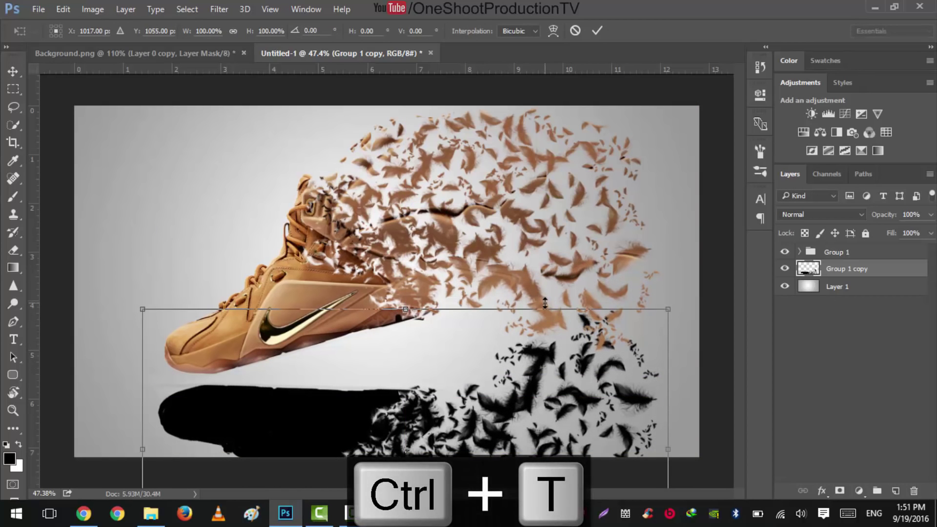
{"action": "left_click_drag", "start_coordinate": [545, 303], "coordinate": [538, 380]}
{"action": "left_click_drag", "start_coordinate": [517, 419], "coordinate": [522, 405]}
{"action": "key", "text": "Return"}
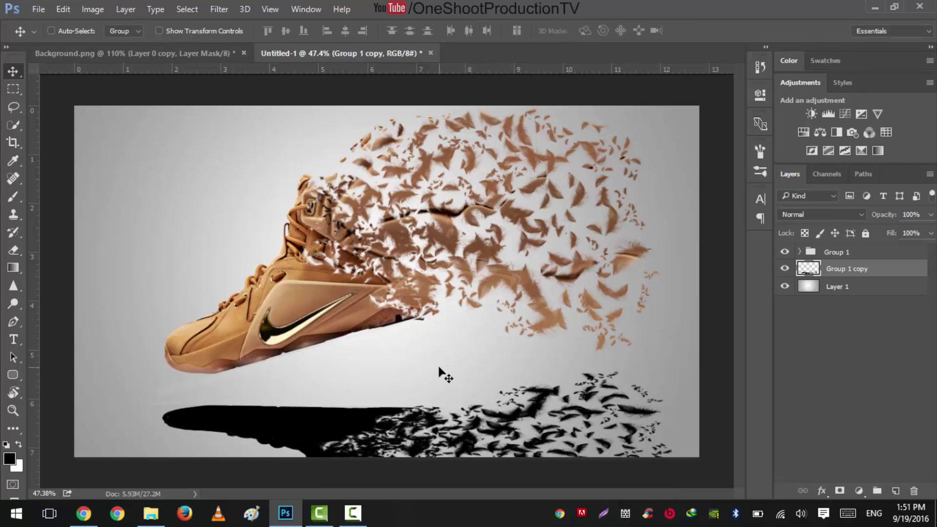
Soften the shadow with a 5.2-pixel Gaussian Blur and apply the same blur again.
{"action": "left_click", "coordinate": [219, 9]}
{"action": "mouse_move", "coordinate": [253, 161]}
{"action": "left_click", "coordinate": [156, 212]}
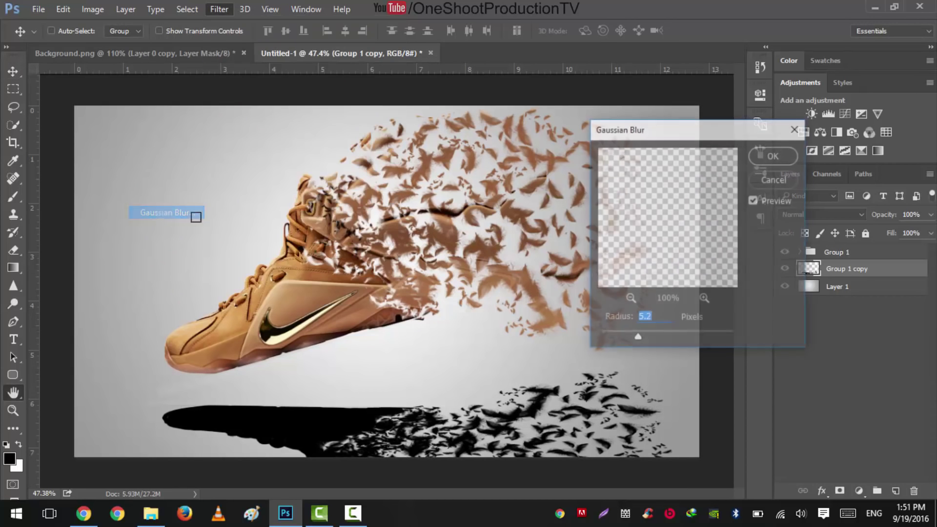
{"action": "left_click", "coordinate": [774, 156]}
{"action": "key", "text": "v"}
{"action": "left_click_drag", "start_coordinate": [614, 326], "coordinate": [609, 324]}
{"action": "key", "text": "ctrl+f"}
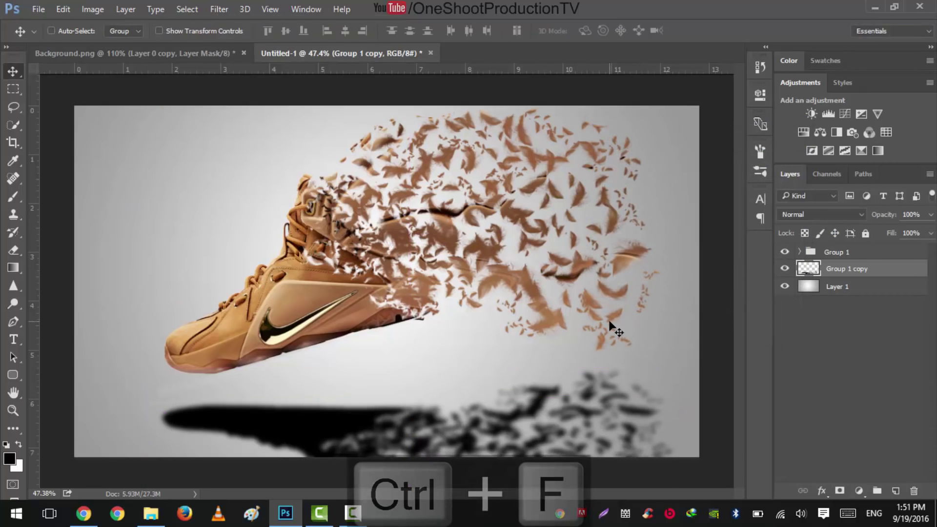
Set the blurred shadow layer's blend mode to Soft Light.
{"action": "left_click", "coordinate": [804, 211]}
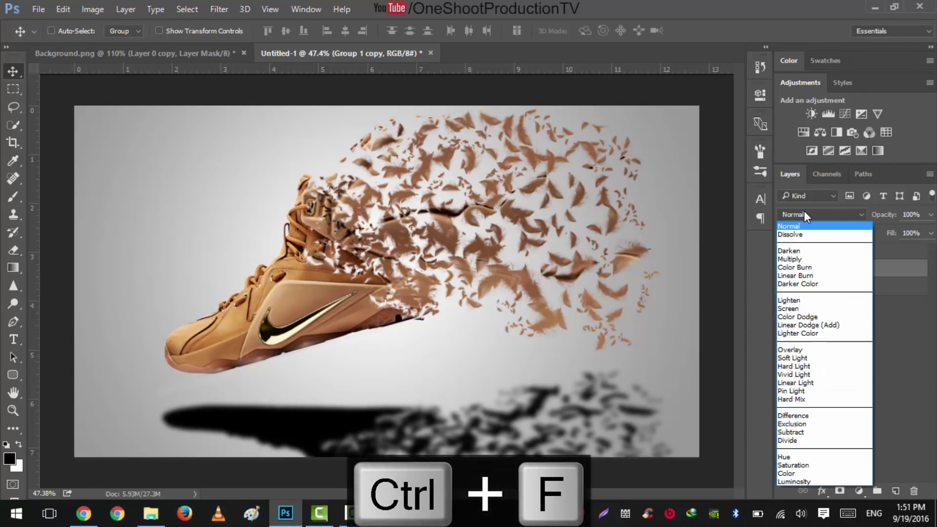
{"action": "left_click", "coordinate": [809, 357]}
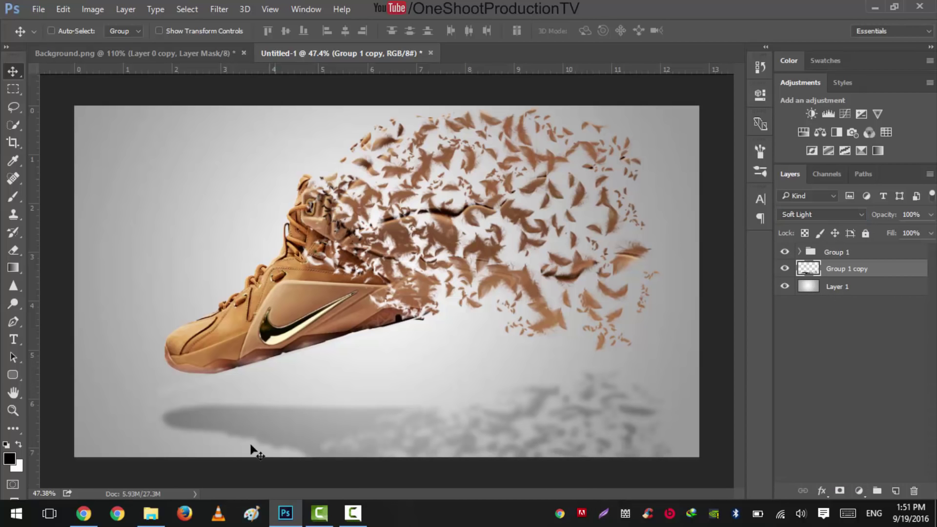
{"action": "scroll", "coordinate": [268, 447], "scroll_direction": "up", "scroll_amount": 2}
{"action": "scroll", "coordinate": [267, 447], "scroll_direction": "down", "scroll_amount": 2}
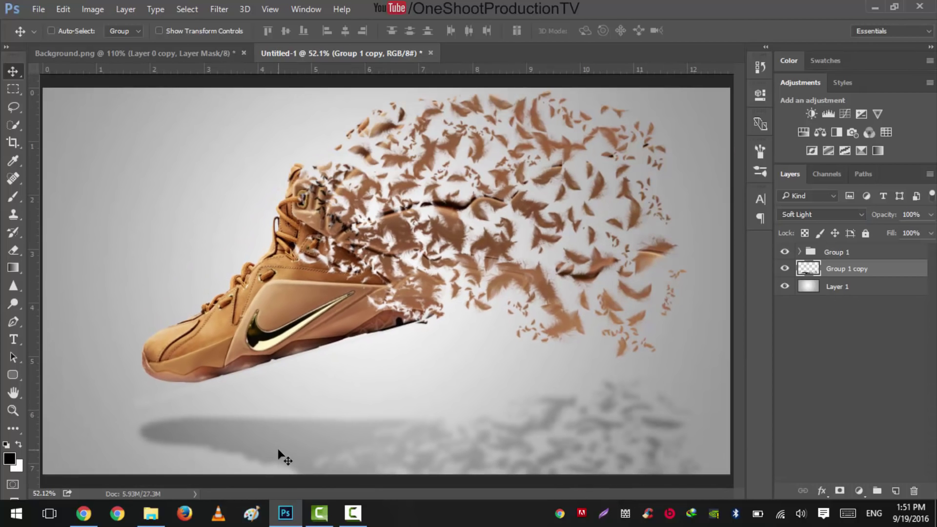
Stretch the shadow layer vertically to about 142% of its height and nudge it up beneath the shoe.
{"action": "key", "text": "ctrl+t"}
{"action": "scroll", "coordinate": [362, 435], "scroll_direction": "down", "scroll_amount": 3}
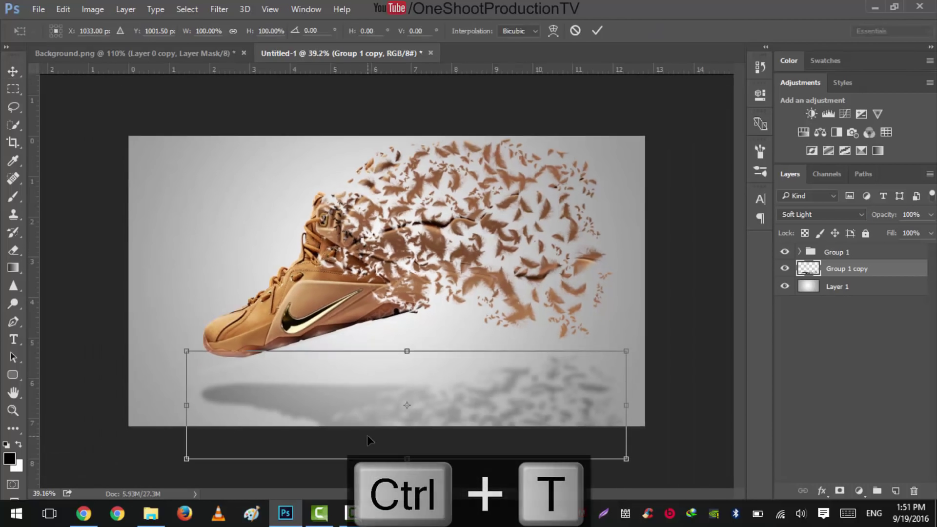
{"action": "left_click_drag", "start_coordinate": [407, 458], "coordinate": [407, 499]}
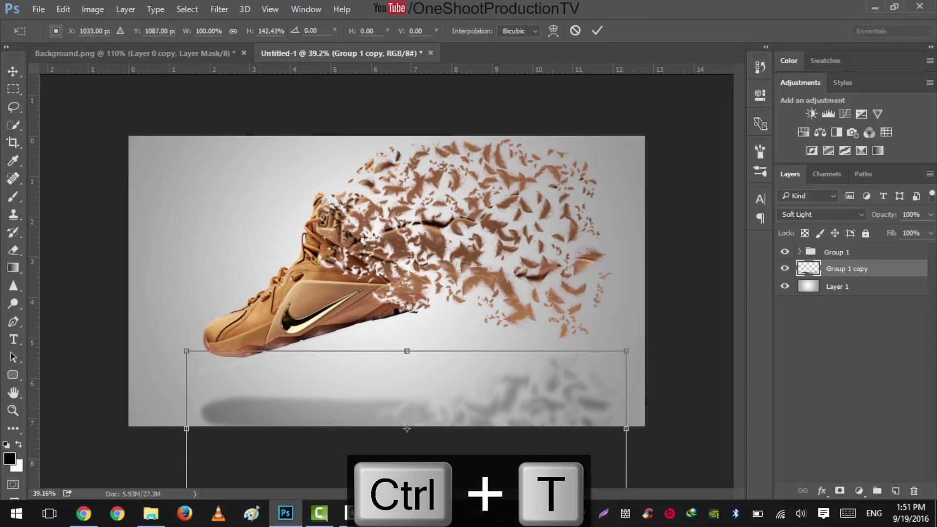
{"action": "left_click_drag", "start_coordinate": [399, 442], "coordinate": [404, 425]}
{"action": "key", "text": "Return"}
{"action": "scroll", "coordinate": [364, 439], "scroll_direction": "up", "scroll_amount": 1}
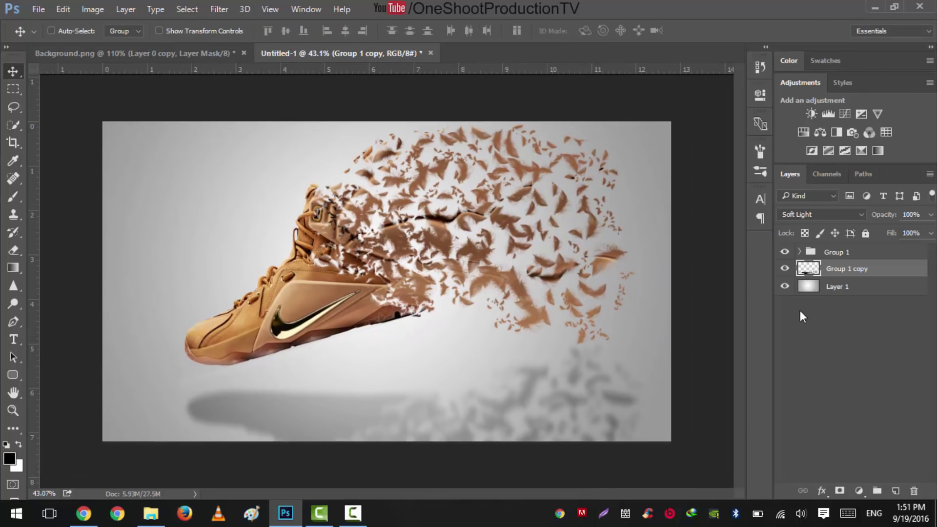
Add a layer mask to the shadow layer and try a vertical linear gradient on it to fade the shadow.
{"action": "left_click", "coordinate": [839, 490]}
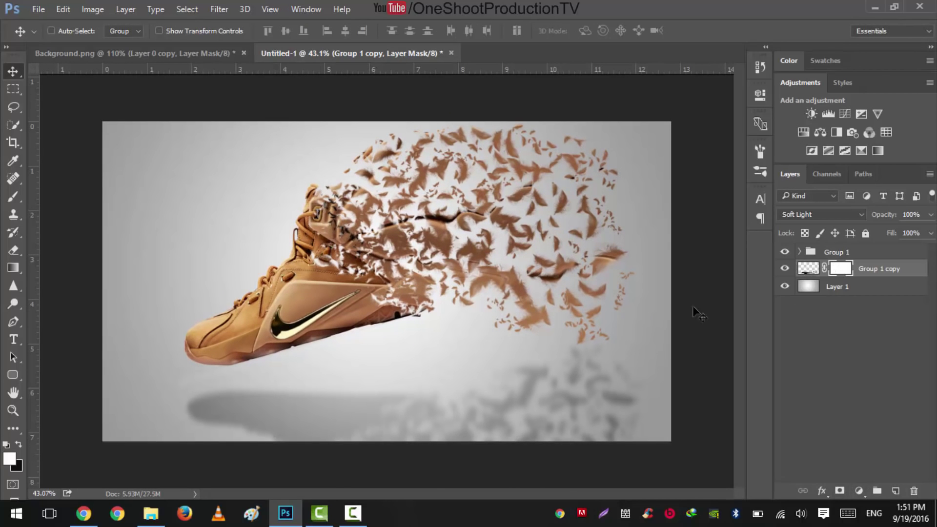
{"action": "key", "text": "g"}
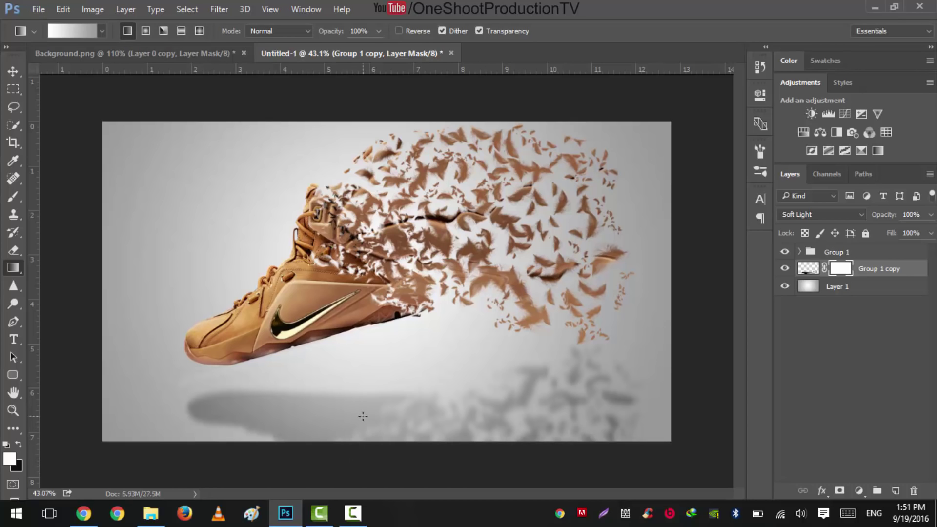
{"action": "key", "text": "ctrl+alt+z"}
{"action": "left_click_drag", "start_coordinate": [361, 381], "coordinate": [361, 432]}
{"action": "key", "text": "ctrl+alt+z"}
{"action": "key", "text": "ctrl+alt+z"}
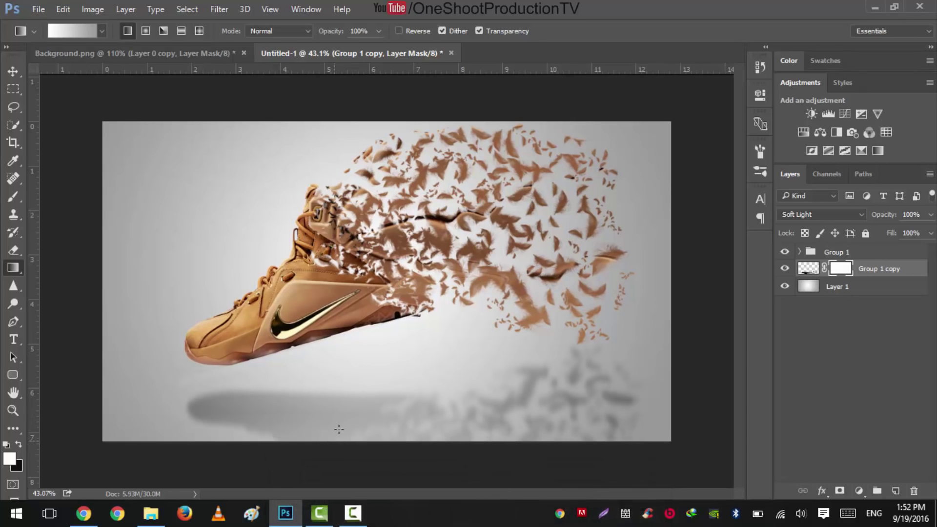
{"action": "scroll", "coordinate": [355, 300], "scroll_direction": "up", "scroll_amount": 1}
{"action": "scroll", "coordinate": [355, 300], "scroll_direction": "down", "scroll_amount": 1}
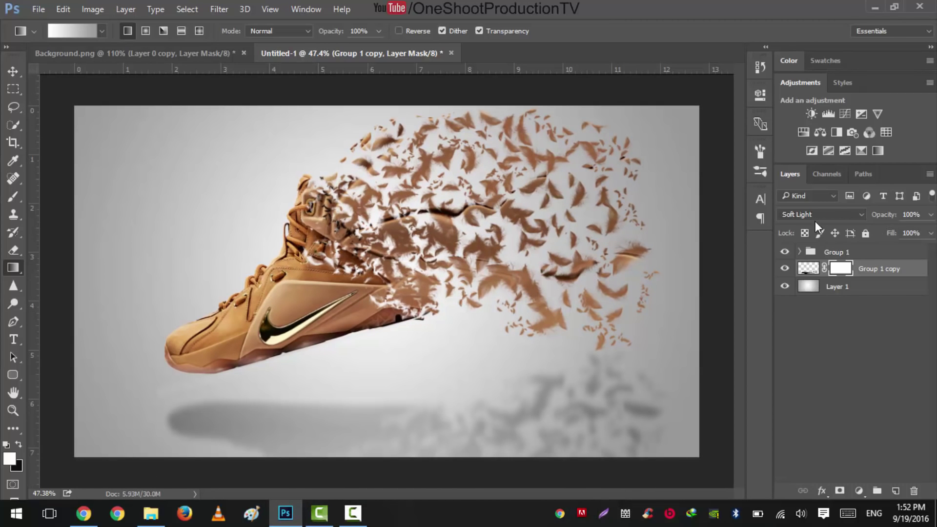
{"action": "left_click", "coordinate": [813, 220]}
{"action": "left_click", "coordinate": [814, 220]}
{"action": "left_click", "coordinate": [827, 405]}
Scale the shoe and feathers in Group 1 down slightly toward the shoe's toe.
{"action": "left_click", "coordinate": [823, 257]}
{"action": "left_click", "coordinate": [824, 255]}
{"action": "scroll", "coordinate": [385, 276], "scroll_direction": "down", "scroll_amount": 2}
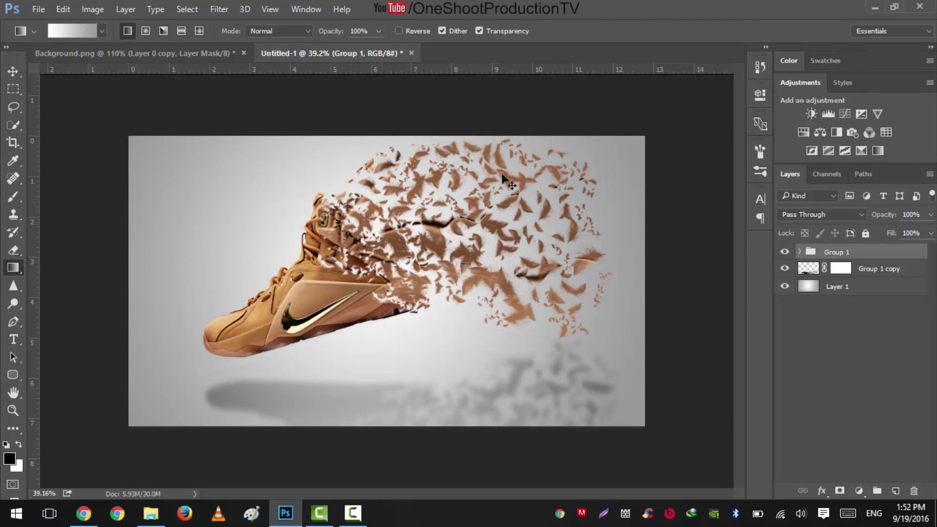
{"action": "key", "text": "ctrl+t"}
{"action": "left_click_drag", "start_coordinate": [629, 138], "coordinate": [619, 144]}
{"action": "key", "text": "Return"}
{"action": "left_click", "coordinate": [12, 71]}
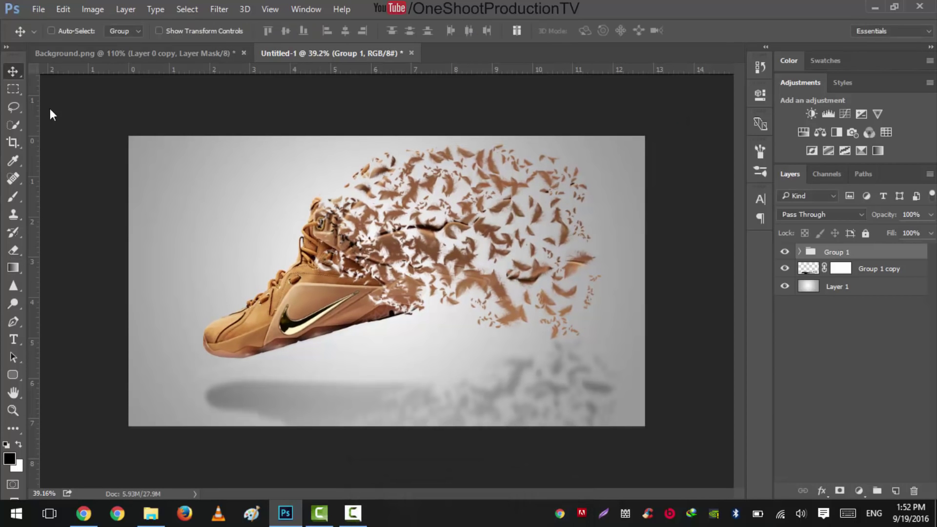
{"action": "scroll", "coordinate": [443, 312], "scroll_direction": "up", "scroll_amount": 2}
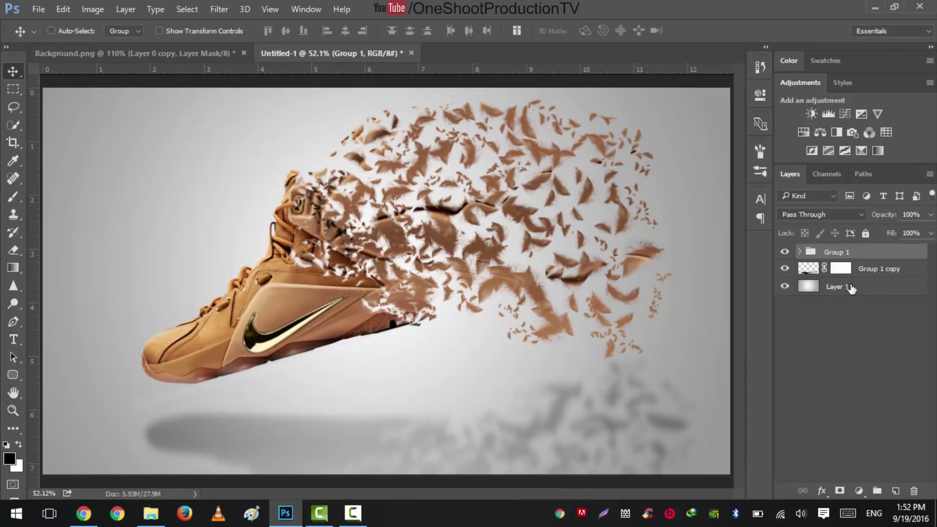
Delete Layer 0 copy 3 from Group 1 and permanently apply the layer mask of Layer 0 copy 2.
{"action": "left_click", "coordinate": [799, 251]}
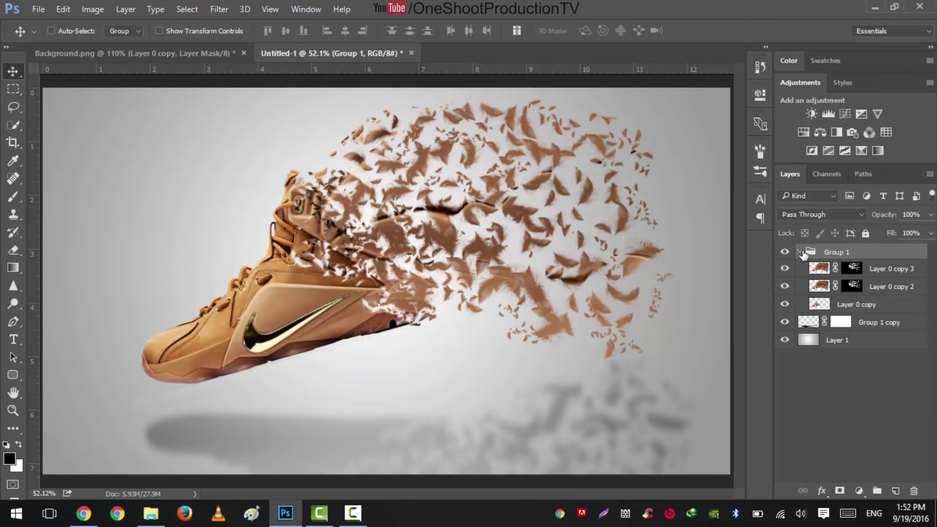
{"action": "left_click", "coordinate": [851, 268]}
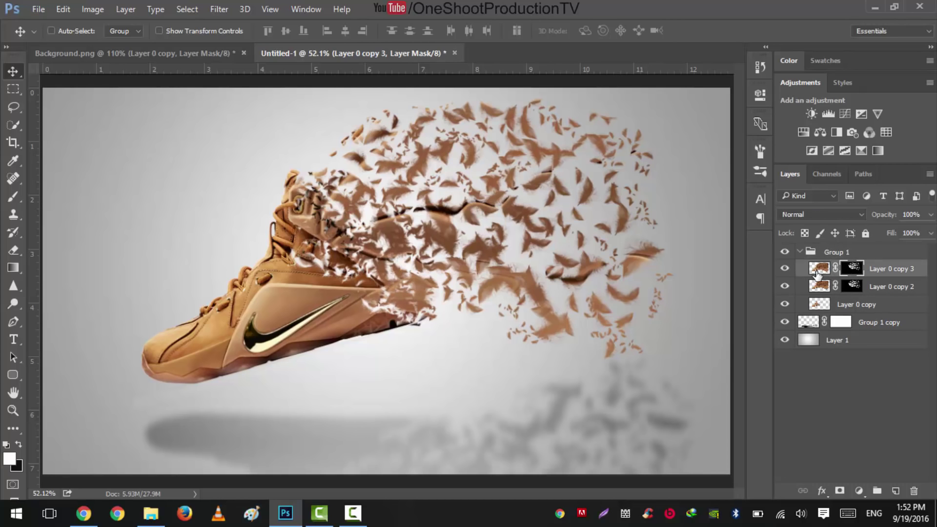
{"action": "key", "text": "Delete"}
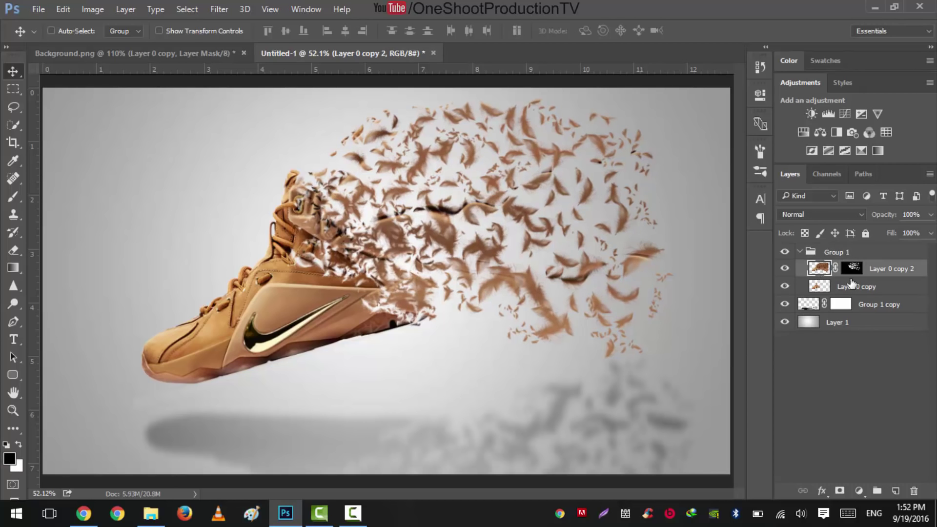
{"action": "left_click_drag", "start_coordinate": [848, 273], "coordinate": [908, 493]}
{"action": "left_click", "coordinate": [420, 204]}
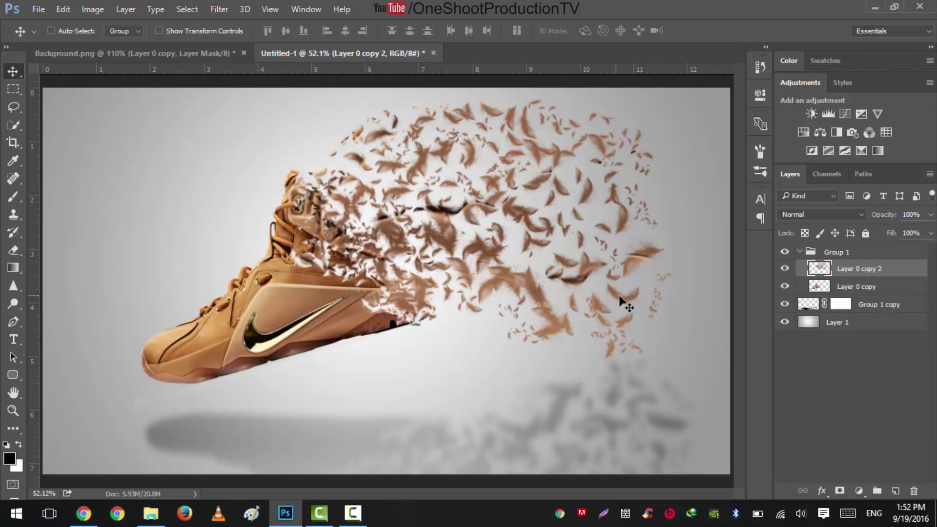
Add 2% monochromatic Gaussian noise to the Layer 0 copy 2 feathers.
{"action": "left_click", "coordinate": [223, 7]}
{"action": "mouse_move", "coordinate": [256, 161]}
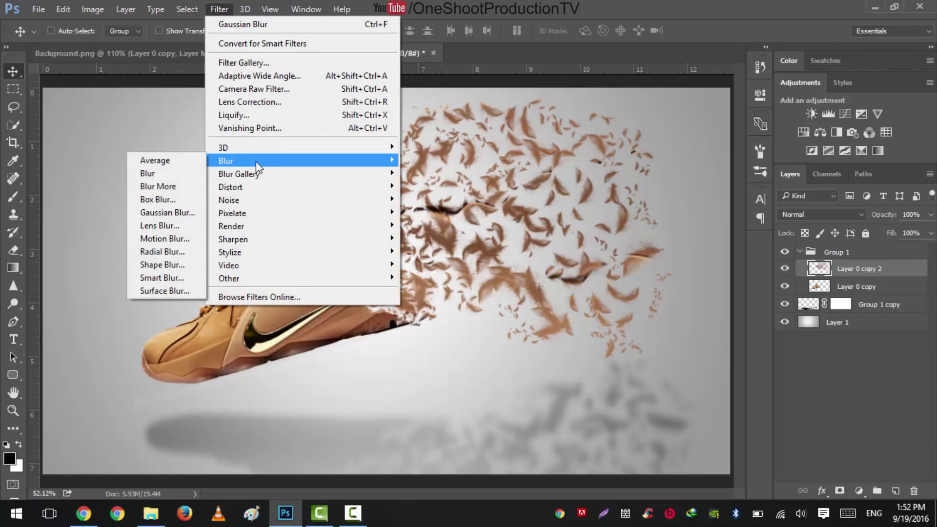
{"action": "mouse_move", "coordinate": [261, 207]}
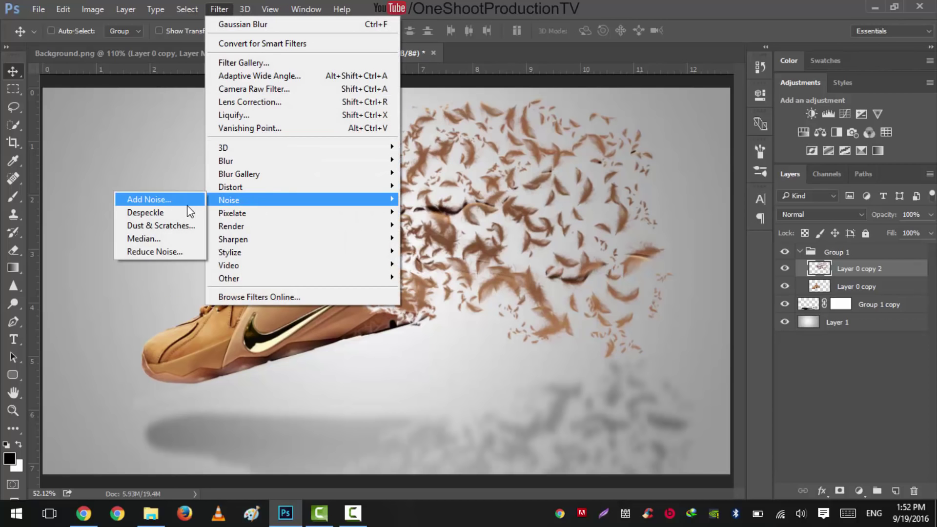
{"action": "left_click", "coordinate": [187, 204]}
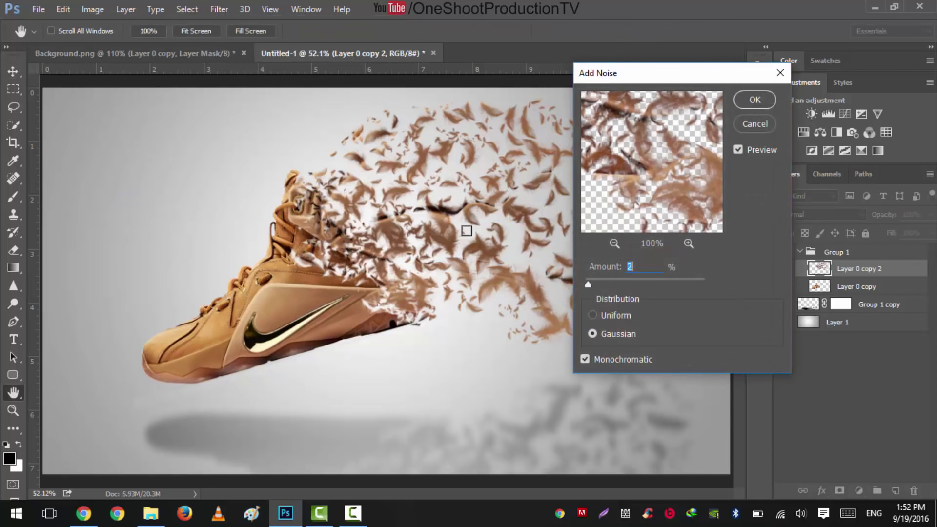
{"action": "left_click_drag", "start_coordinate": [631, 136], "coordinate": [637, 212]}
{"action": "left_click_drag", "start_coordinate": [679, 186], "coordinate": [624, 182]}
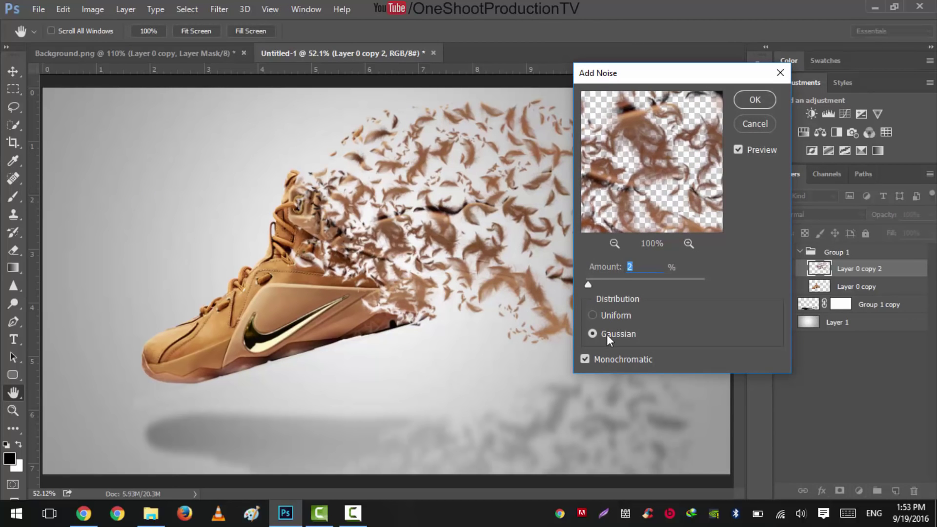
{"action": "left_click", "coordinate": [752, 100]}
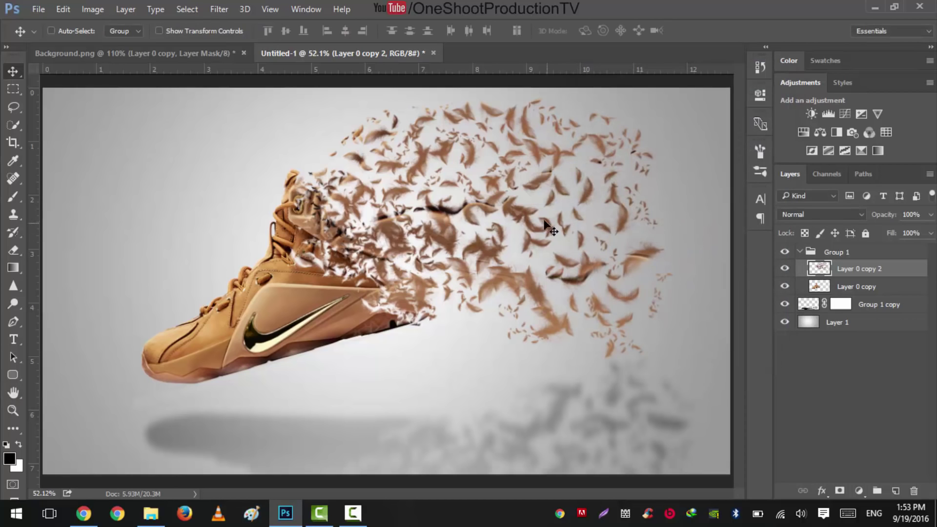
Apply Smart Sharpen to Layer 0 copy 2 with an amount of 260%, 1.0 px radius and 10% noise reduction.
{"action": "left_click", "coordinate": [219, 9]}
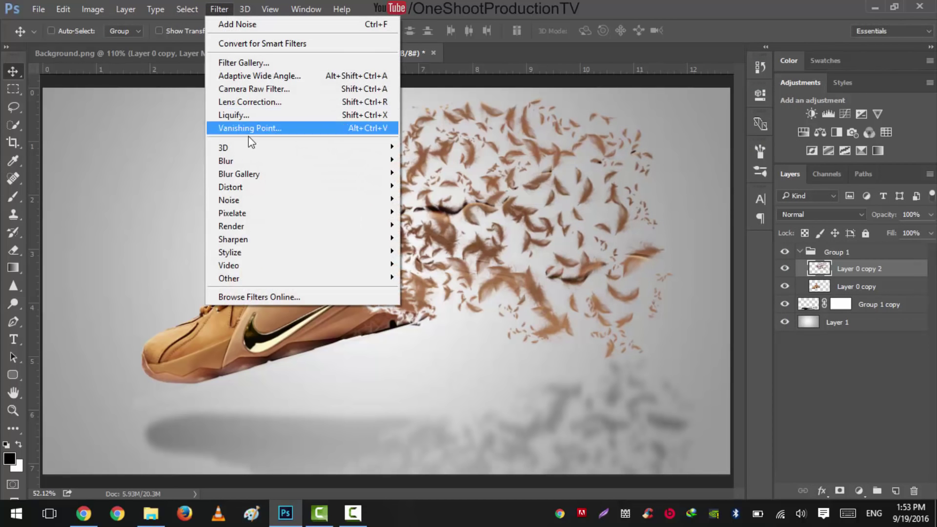
{"action": "mouse_move", "coordinate": [253, 239]}
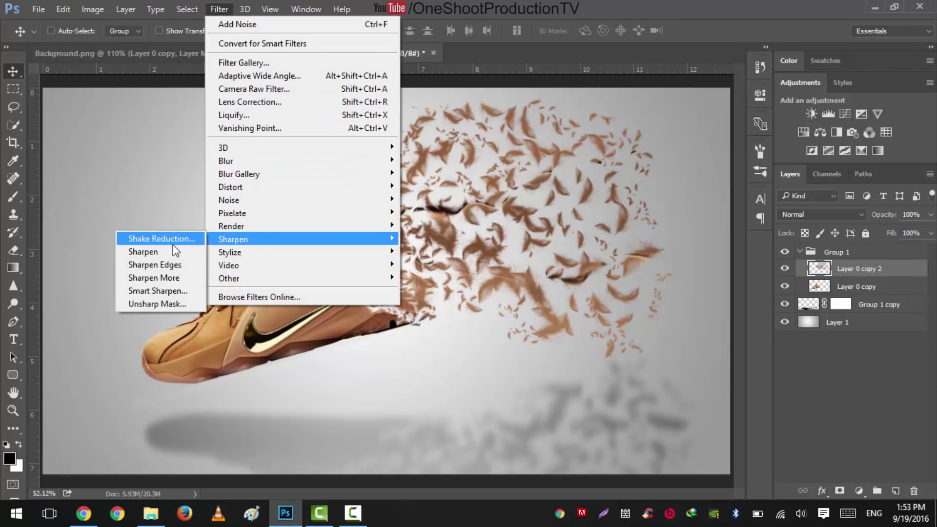
{"action": "left_click", "coordinate": [168, 290]}
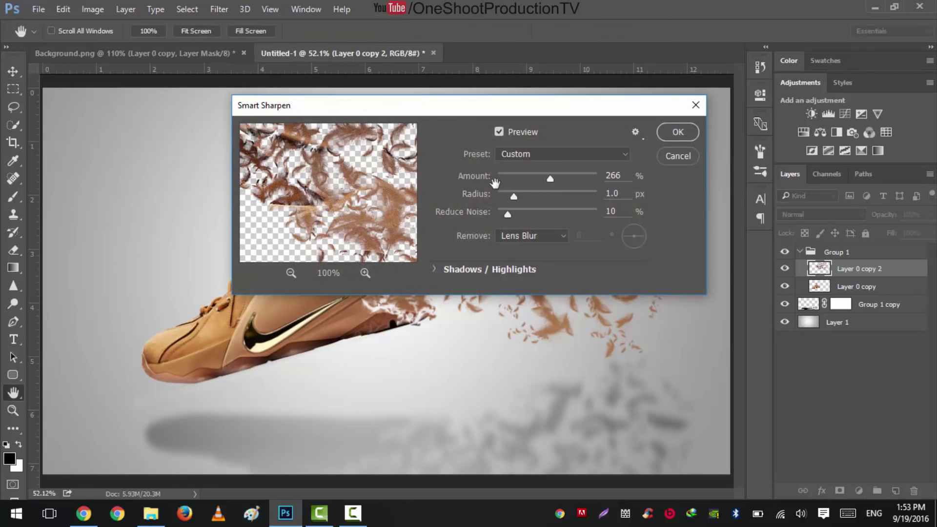
{"action": "double_click", "coordinate": [624, 178]}
{"action": "type", "text": "260"}
{"action": "left_click", "coordinate": [683, 135]}
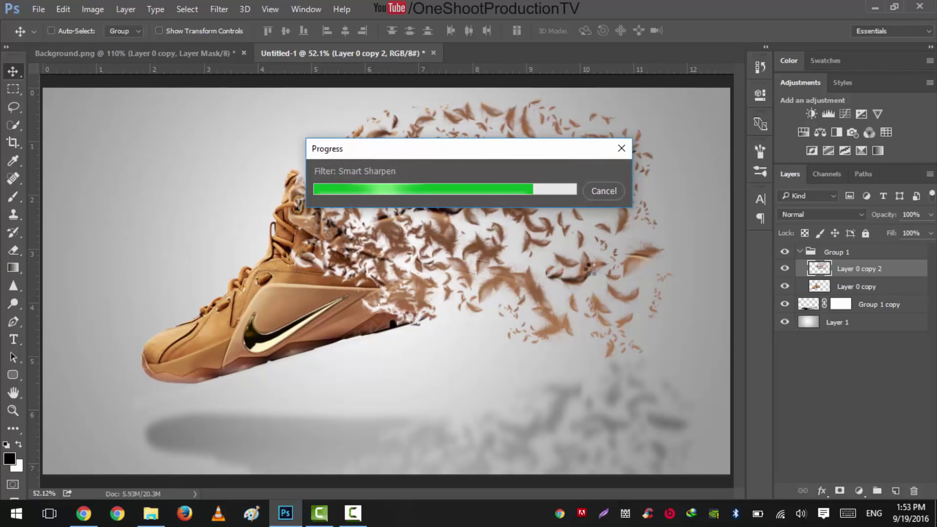
{"action": "scroll", "coordinate": [443, 249], "scroll_direction": "up", "scroll_amount": 4}
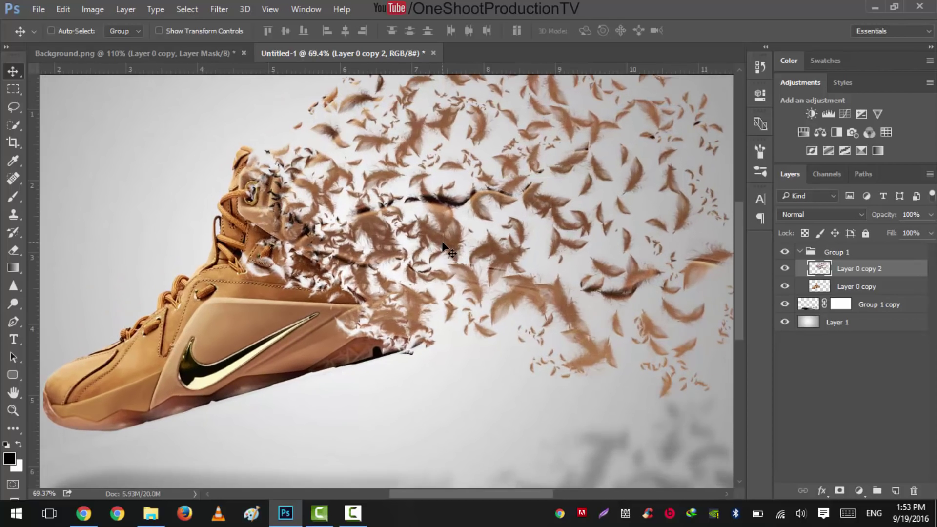
{"action": "scroll", "coordinate": [444, 249], "scroll_direction": "down", "scroll_amount": 4}
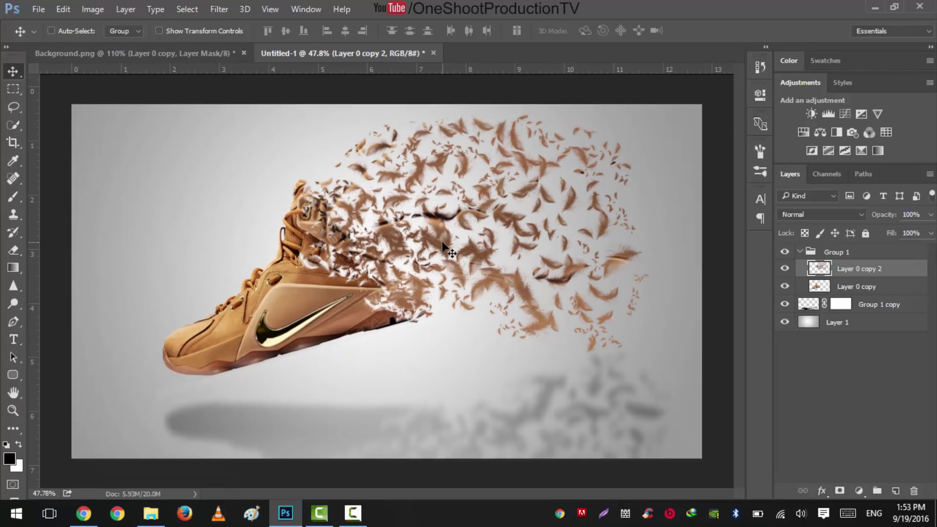
{"action": "scroll", "coordinate": [393, 201], "scroll_direction": "down", "scroll_amount": 1}
Merge a duplicate of Group 1 into a single layer and stamp all visible layers into a new top layer.
{"action": "left_click", "coordinate": [799, 251]}
{"action": "left_click", "coordinate": [825, 338]}
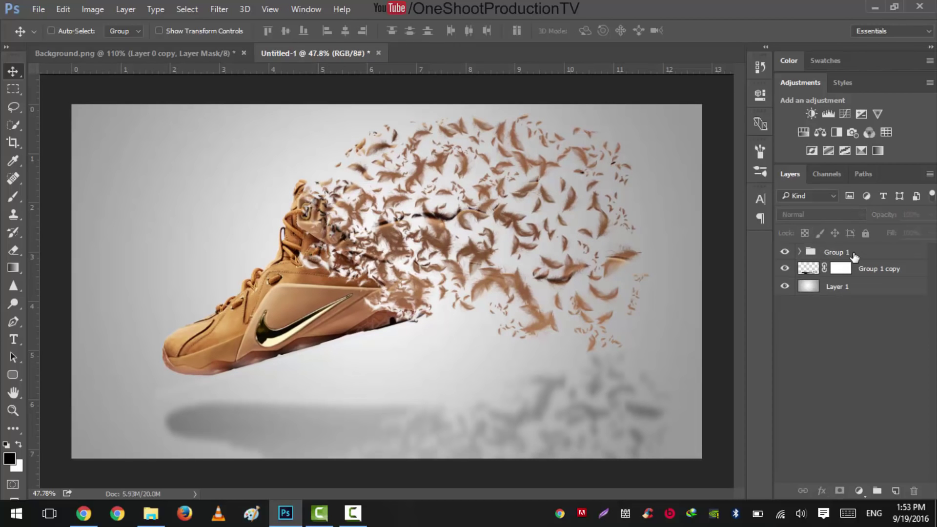
{"action": "left_click", "coordinate": [855, 252]}
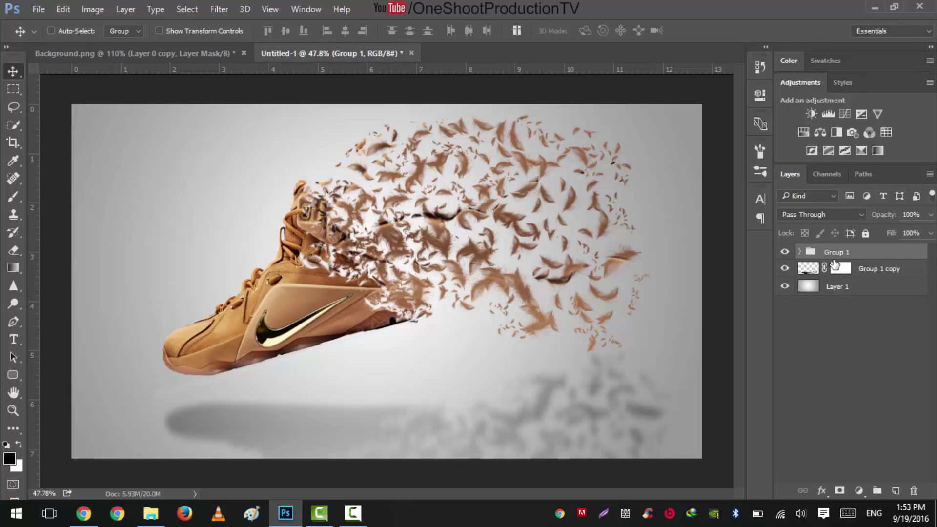
{"action": "key", "text": "j"}
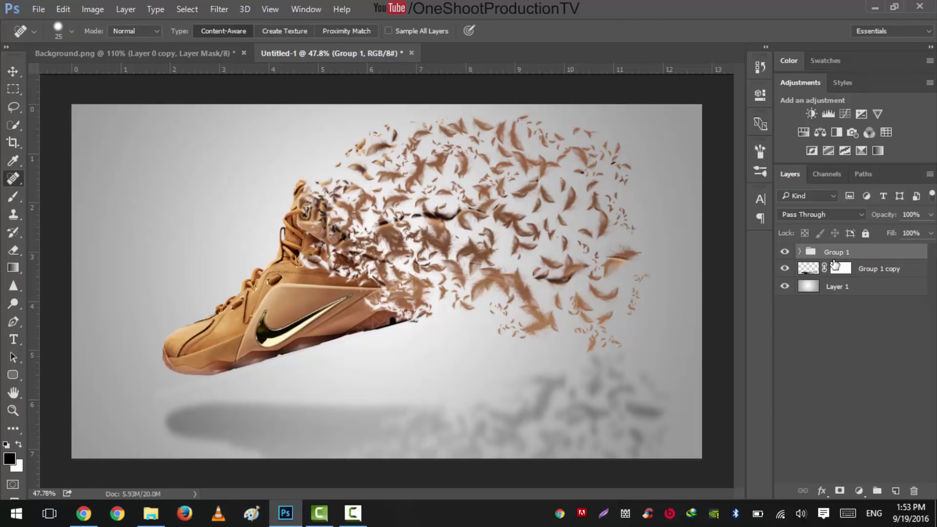
{"action": "key", "text": "ctrl+j"}
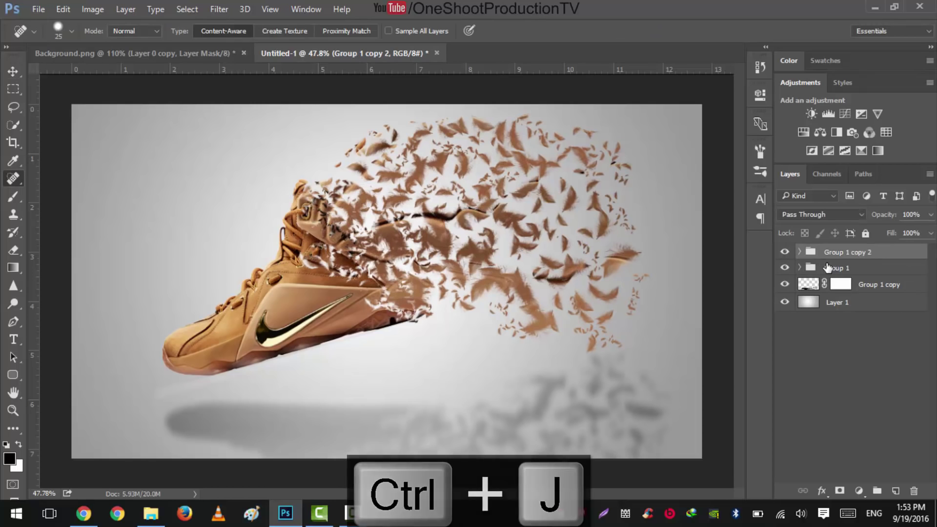
{"action": "key", "text": "ctrl+e"}
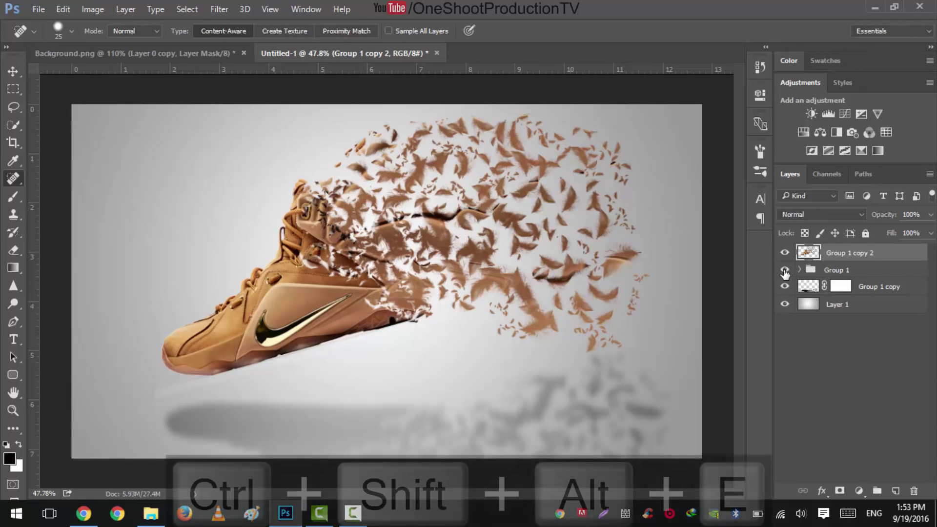
{"action": "key", "text": "ctrl+shift+alt+e"}
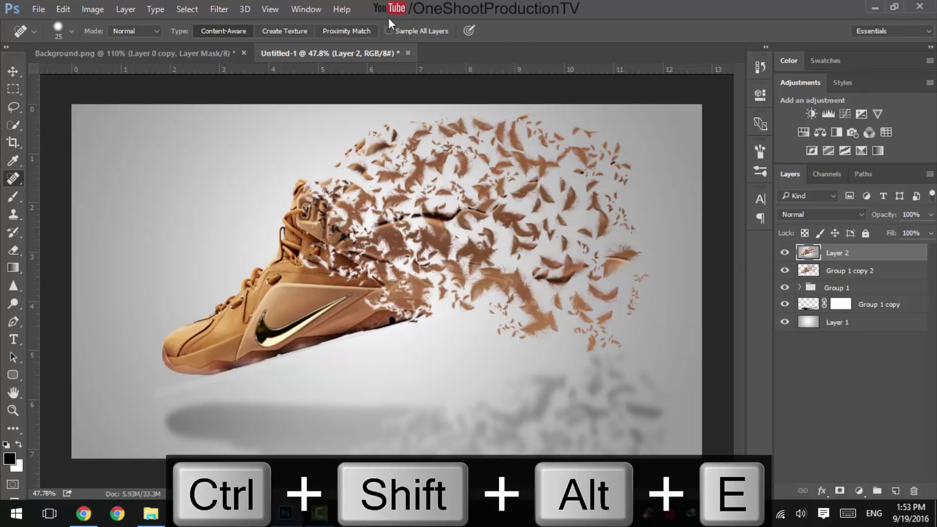
Open Layer 2 in the Camera Raw Filter and set temperature to +4, tint to +14 and contrast to +8.
{"action": "left_click", "coordinate": [212, 4]}
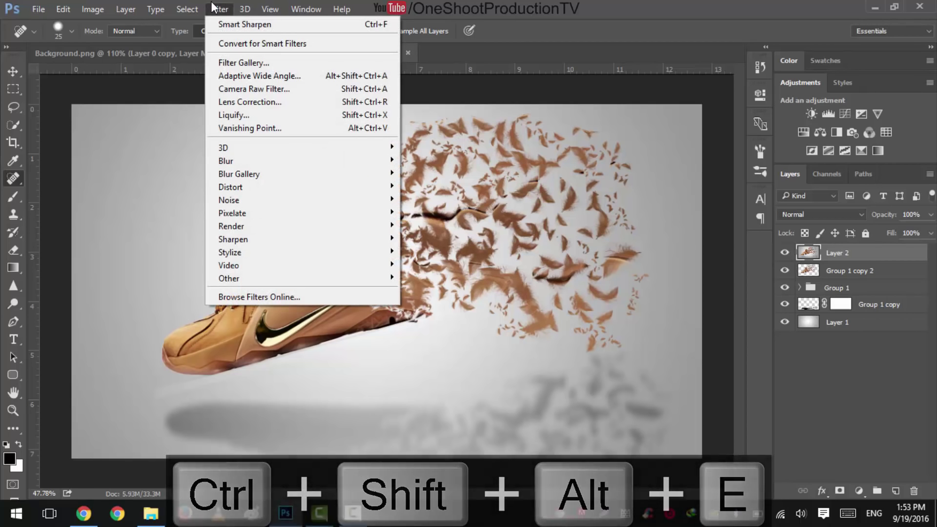
{"action": "left_click", "coordinate": [241, 92]}
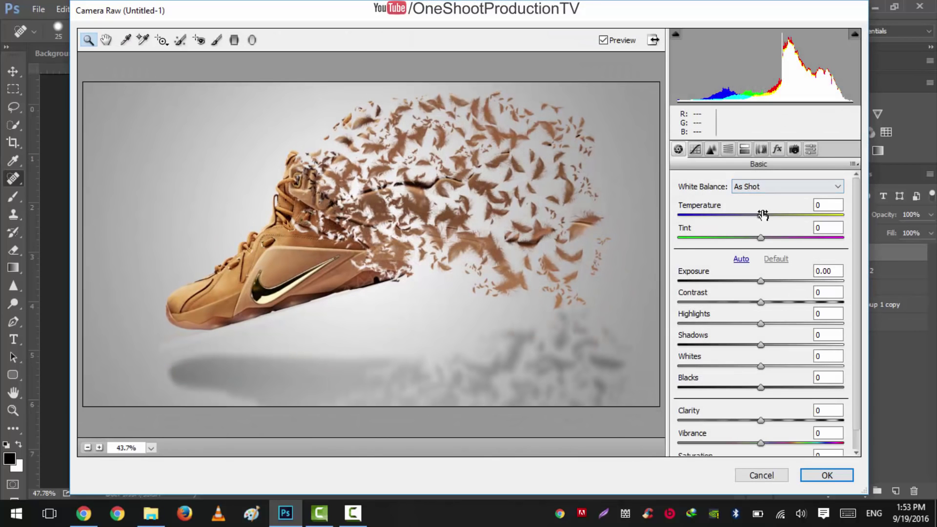
{"action": "left_click_drag", "start_coordinate": [761, 215], "coordinate": [772, 244]}
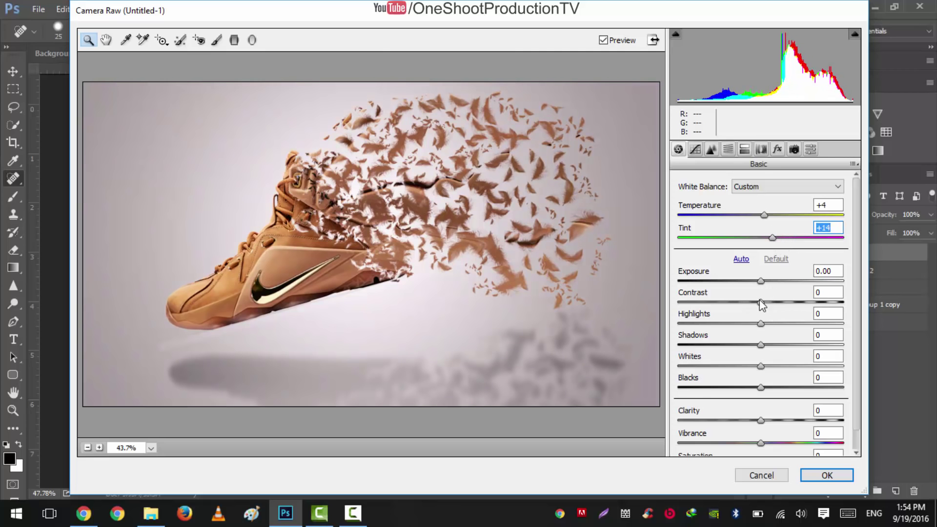
{"action": "mouse_move", "coordinate": [765, 303]}
{"action": "left_mouse_down"}
{"action": "mouse_move", "coordinate": [786, 302]}
{"action": "mouse_move", "coordinate": [743, 312]}
{"action": "mouse_move", "coordinate": [769, 314]}
{"action": "mouse_move", "coordinate": [763, 305]}
{"action": "left_mouse_up"}
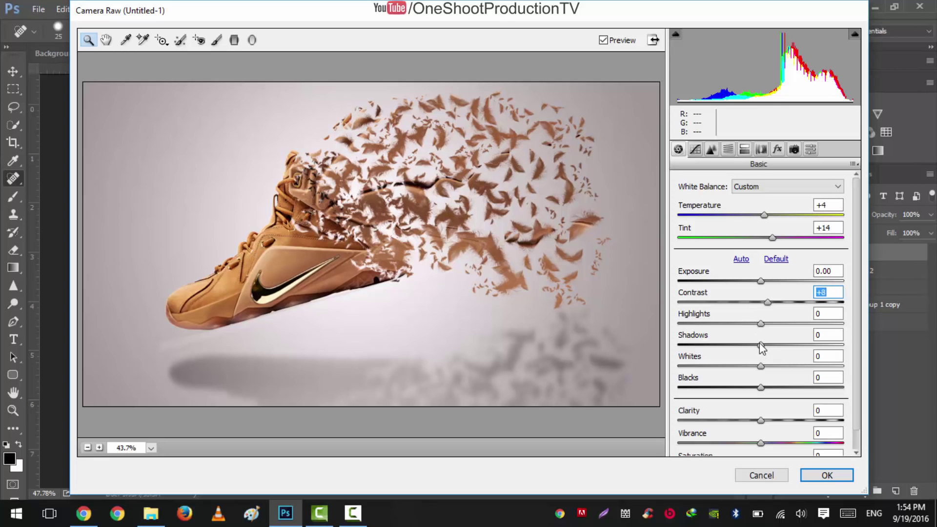
Set the basic adjustments to Shadows -13, Blacks +8 and Clarity +13, keeping Vibrance at 0.
{"action": "mouse_move", "coordinate": [761, 345]}
{"action": "left_mouse_down"}
{"action": "mouse_move", "coordinate": [745, 345]}
{"action": "mouse_move", "coordinate": [756, 348]}
{"action": "left_mouse_up"}
{"action": "mouse_move", "coordinate": [760, 388]}
{"action": "left_mouse_down"}
{"action": "mouse_move", "coordinate": [777, 385]}
{"action": "mouse_move", "coordinate": [767, 386]}
{"action": "left_mouse_up"}
{"action": "mouse_move", "coordinate": [764, 423]}
{"action": "left_mouse_down"}
{"action": "mouse_move", "coordinate": [789, 421]}
{"action": "mouse_move", "coordinate": [777, 425]}
{"action": "left_mouse_up"}
{"action": "scroll", "coordinate": [852, 308], "scroll_direction": "down", "scroll_amount": 1}
{"action": "mouse_move", "coordinate": [761, 422]}
{"action": "left_mouse_down"}
{"action": "mouse_move", "coordinate": [780, 423]}
{"action": "mouse_move", "coordinate": [752, 427]}
{"action": "mouse_move", "coordinate": [764, 426]}
{"action": "left_mouse_up"}
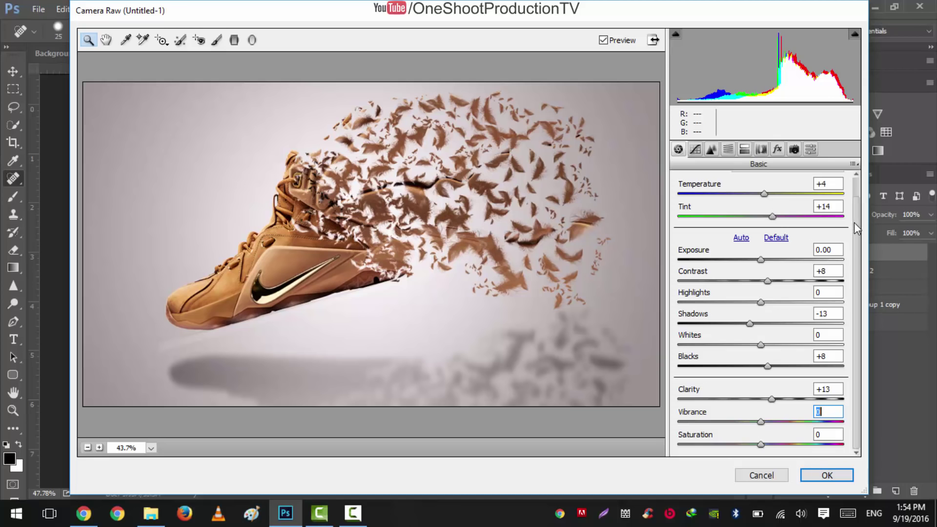
Add grain with an amount of 10 and a roughness of 75, and apply the Camera Raw adjustments to Layer 2.
{"action": "left_click", "coordinate": [777, 149]}
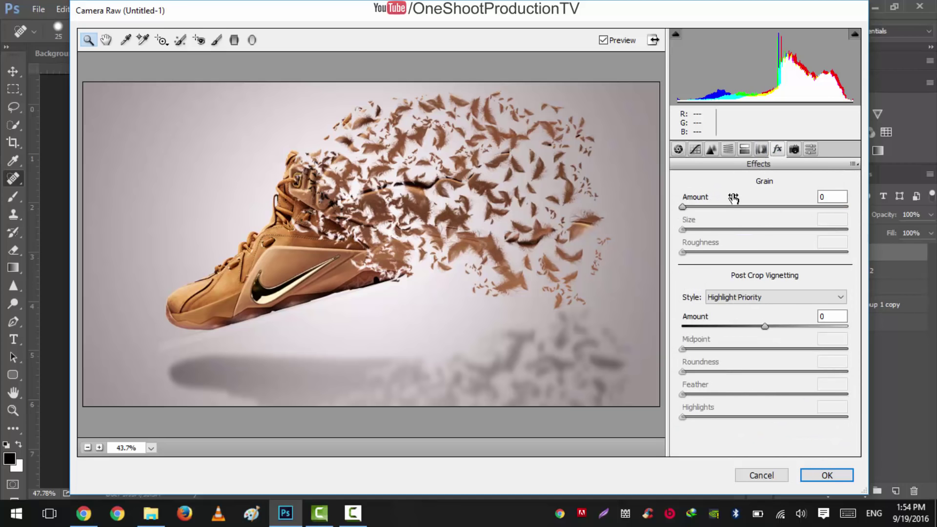
{"action": "left_click_drag", "start_coordinate": [684, 208], "coordinate": [725, 209]}
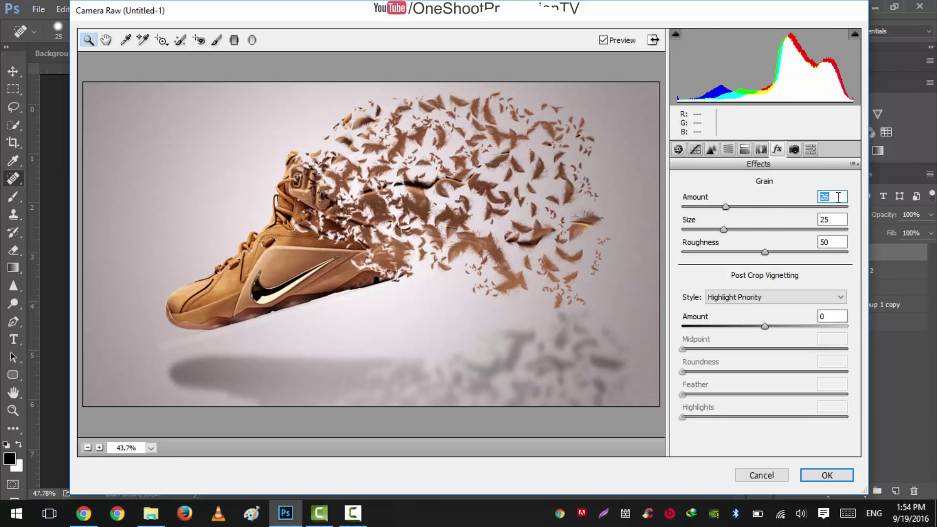
{"action": "type", "text": "10"}
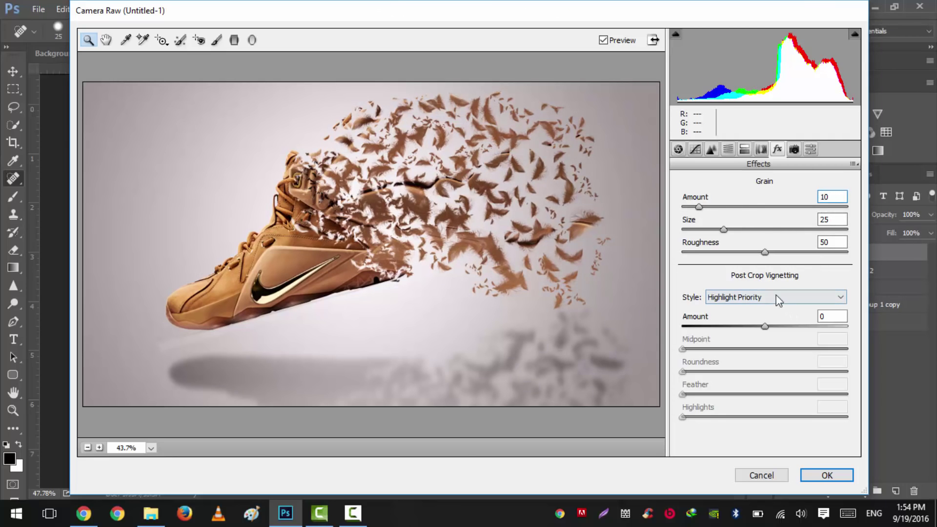
{"action": "left_click_drag", "start_coordinate": [765, 253], "coordinate": [809, 259]}
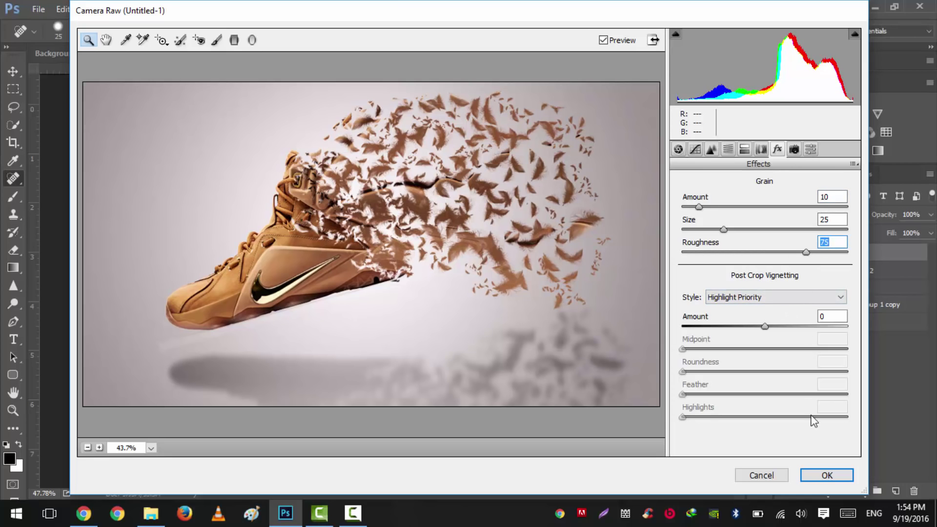
{"action": "left_click", "coordinate": [826, 475]}
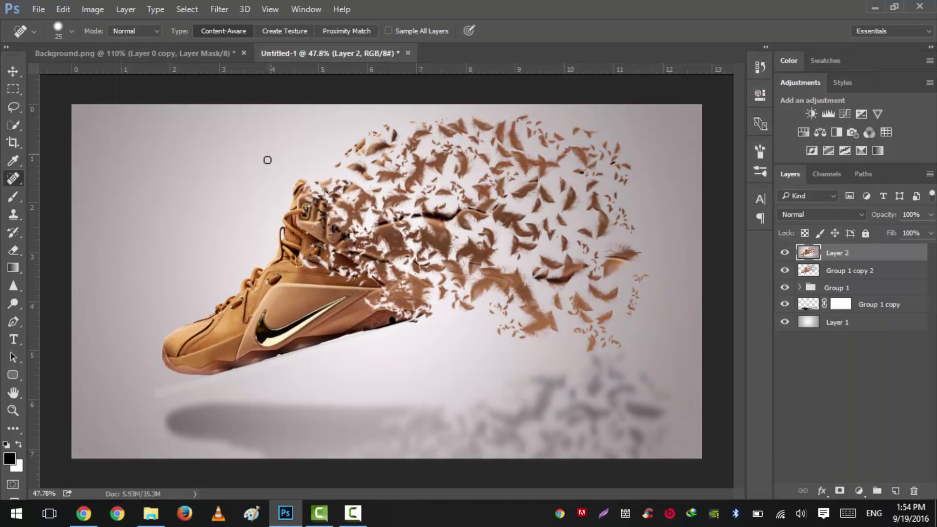
{"action": "scroll", "coordinate": [267, 160], "scroll_direction": "down", "scroll_amount": 1}
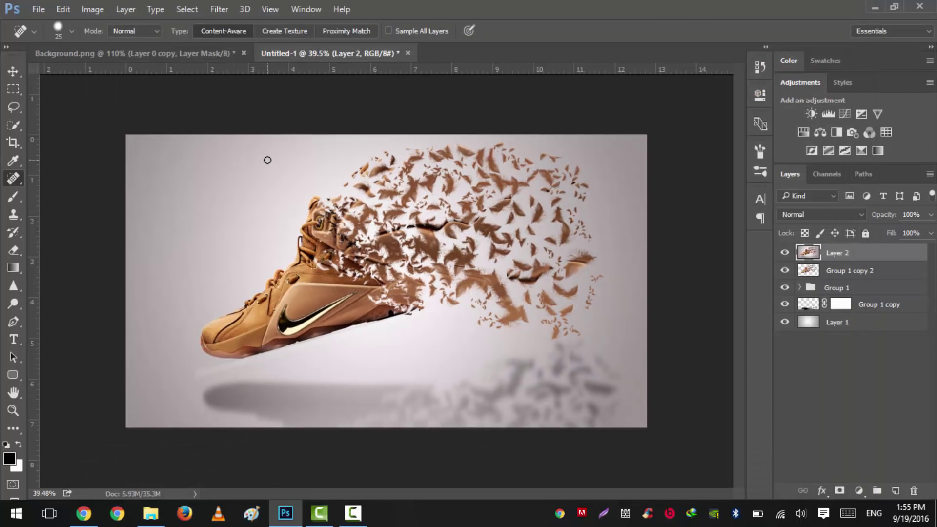
{"action": "left_click", "coordinate": [13, 76]}
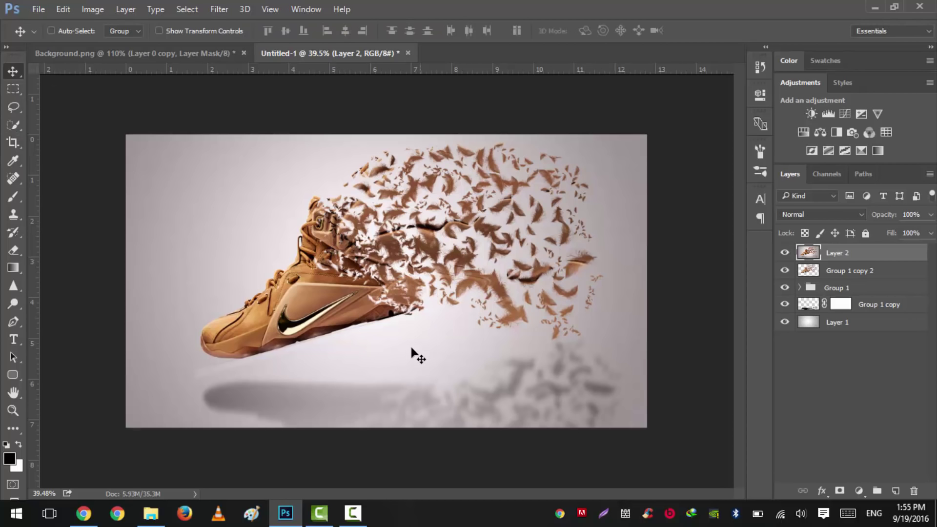